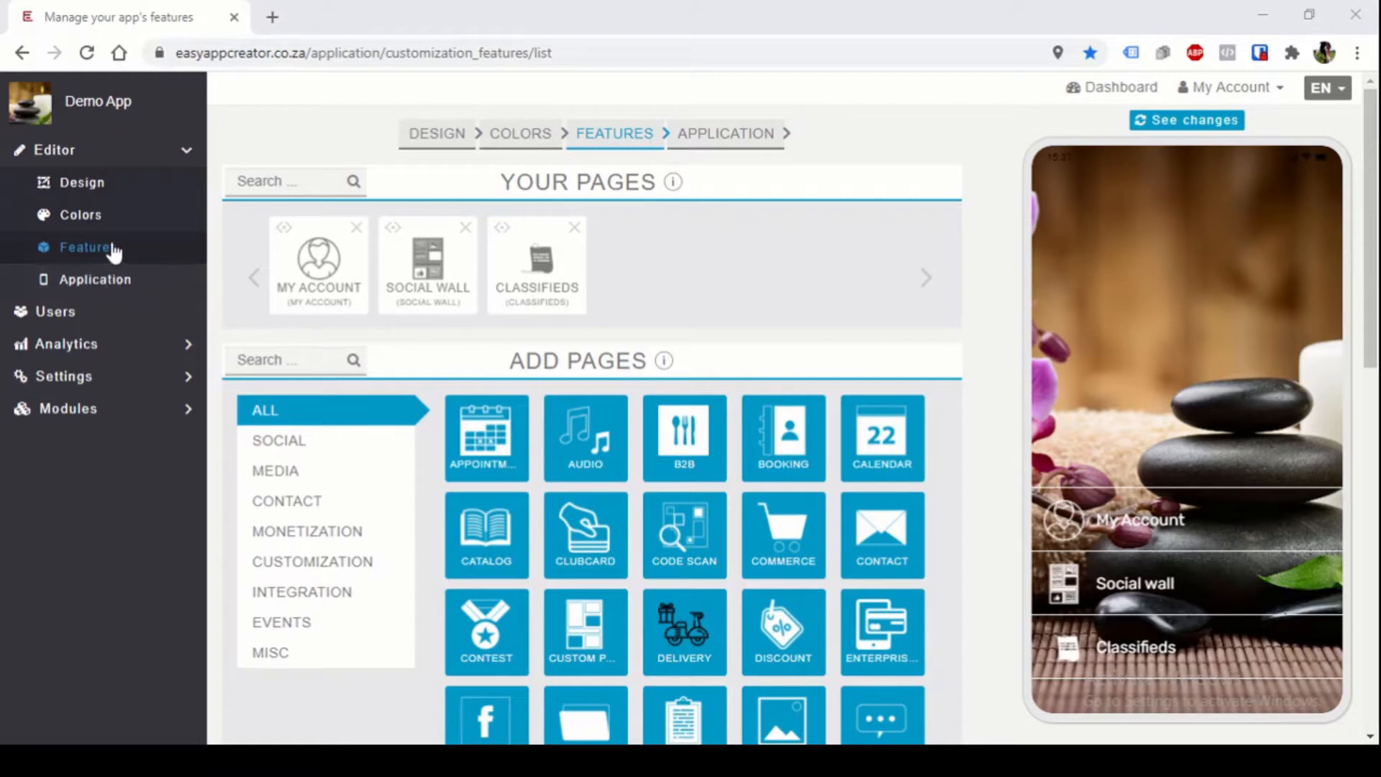
- Add the Appointment page from the Social category to the Demo App's pages
left_click(279, 441)
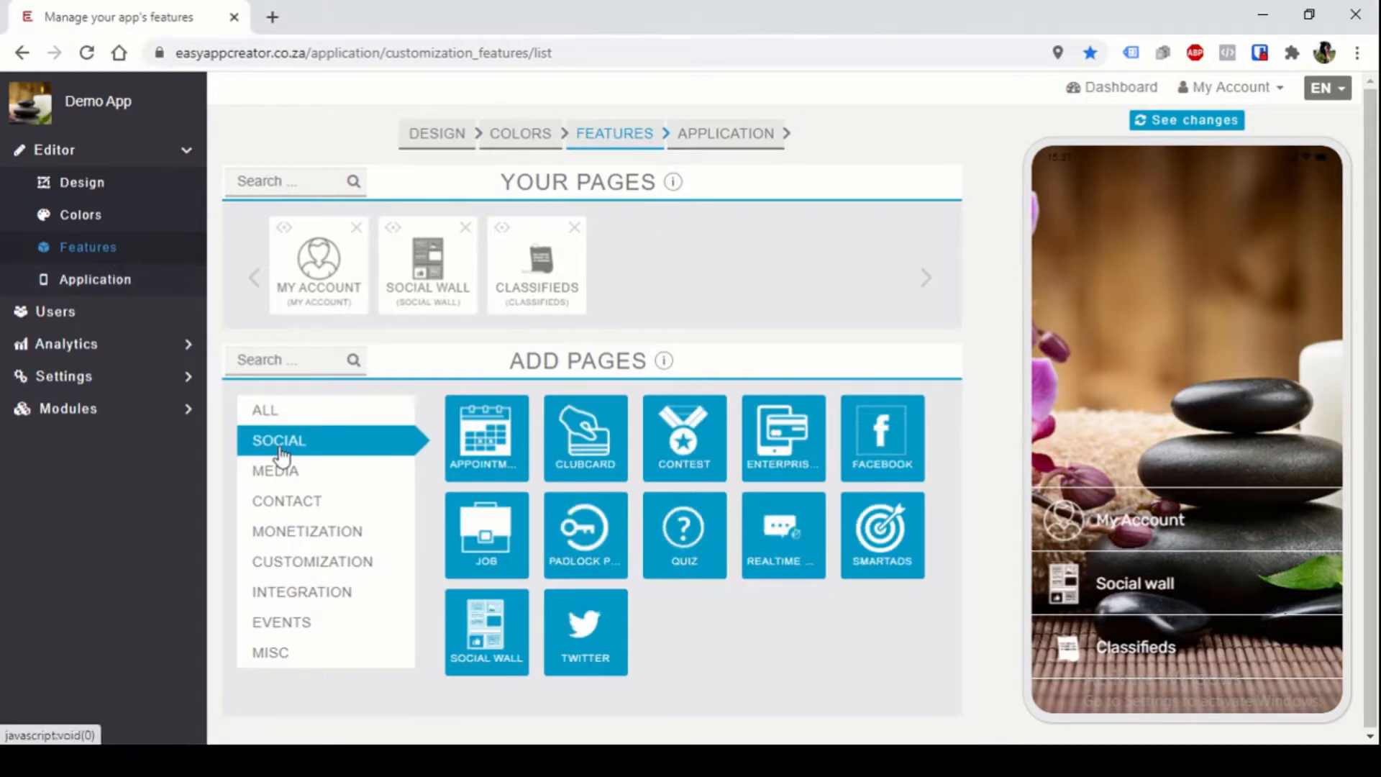
left_click(477, 427)
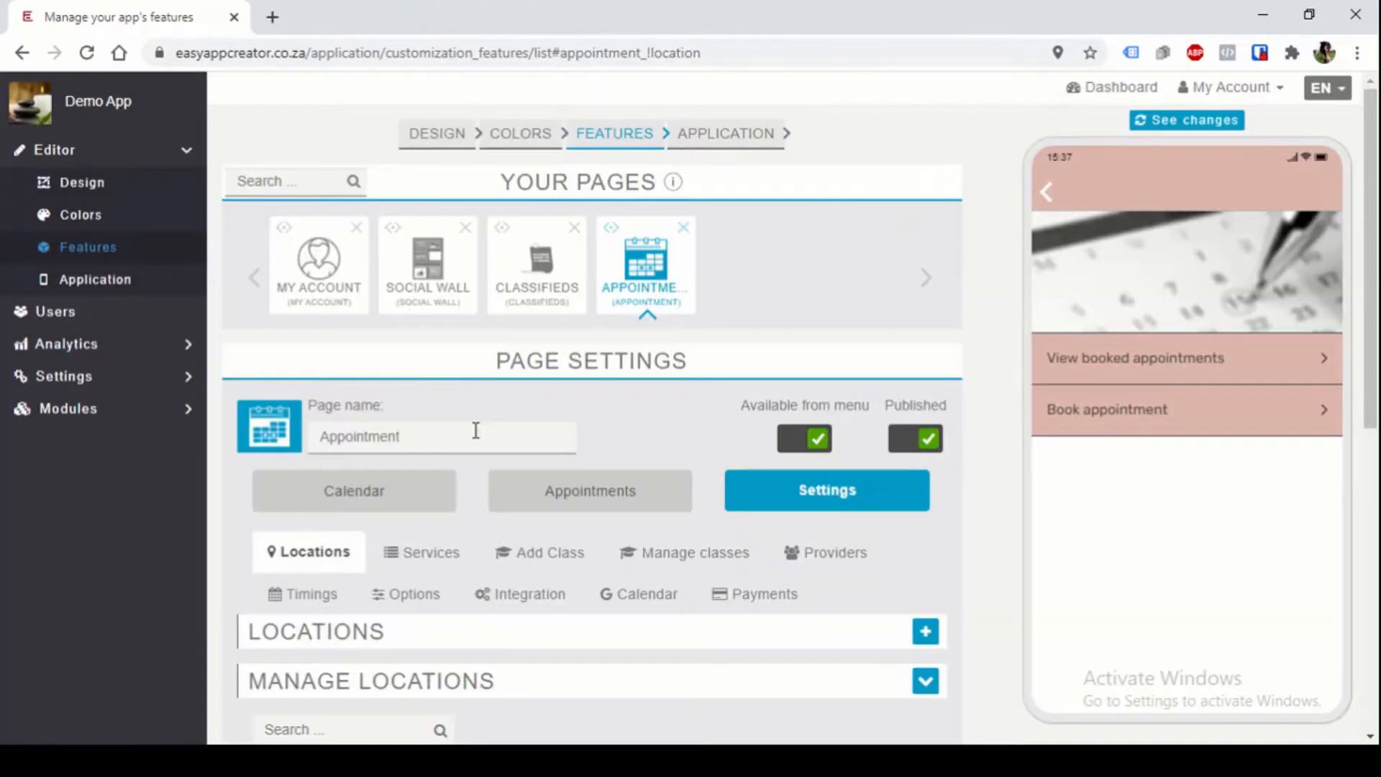
scroll(475, 432, "down", 1)
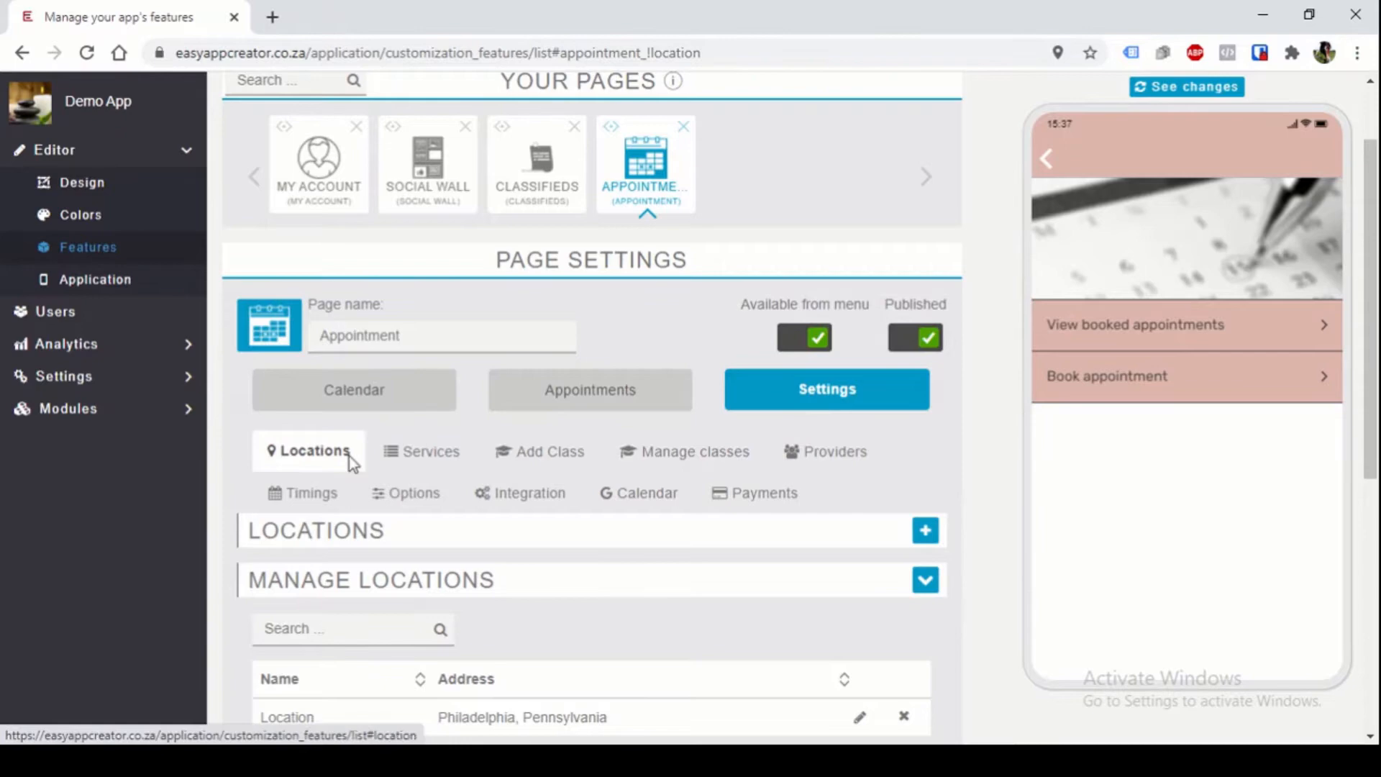
scroll(332, 454, "down", 1)
scroll(332, 454, "down", 1)
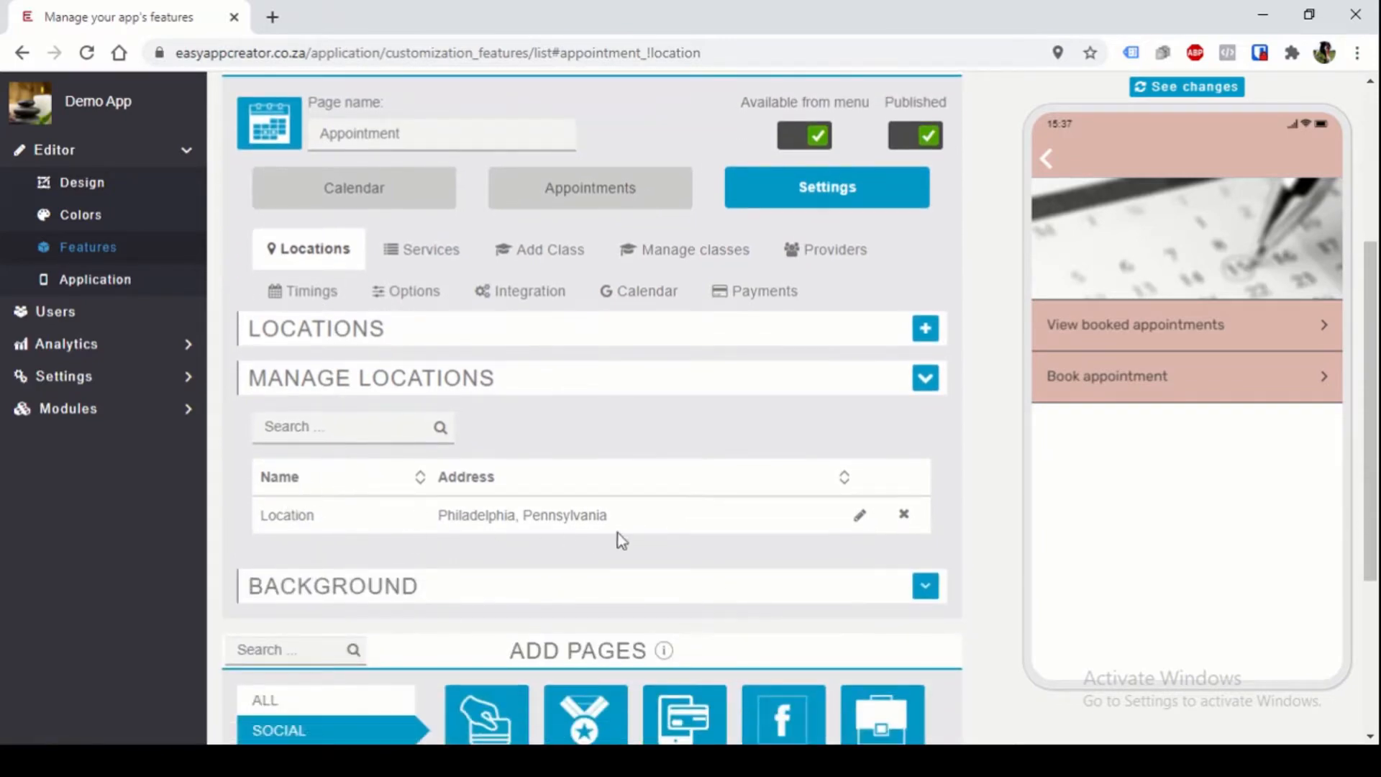
- Edit the Philadelphia location's name and address details
left_click(861, 516)
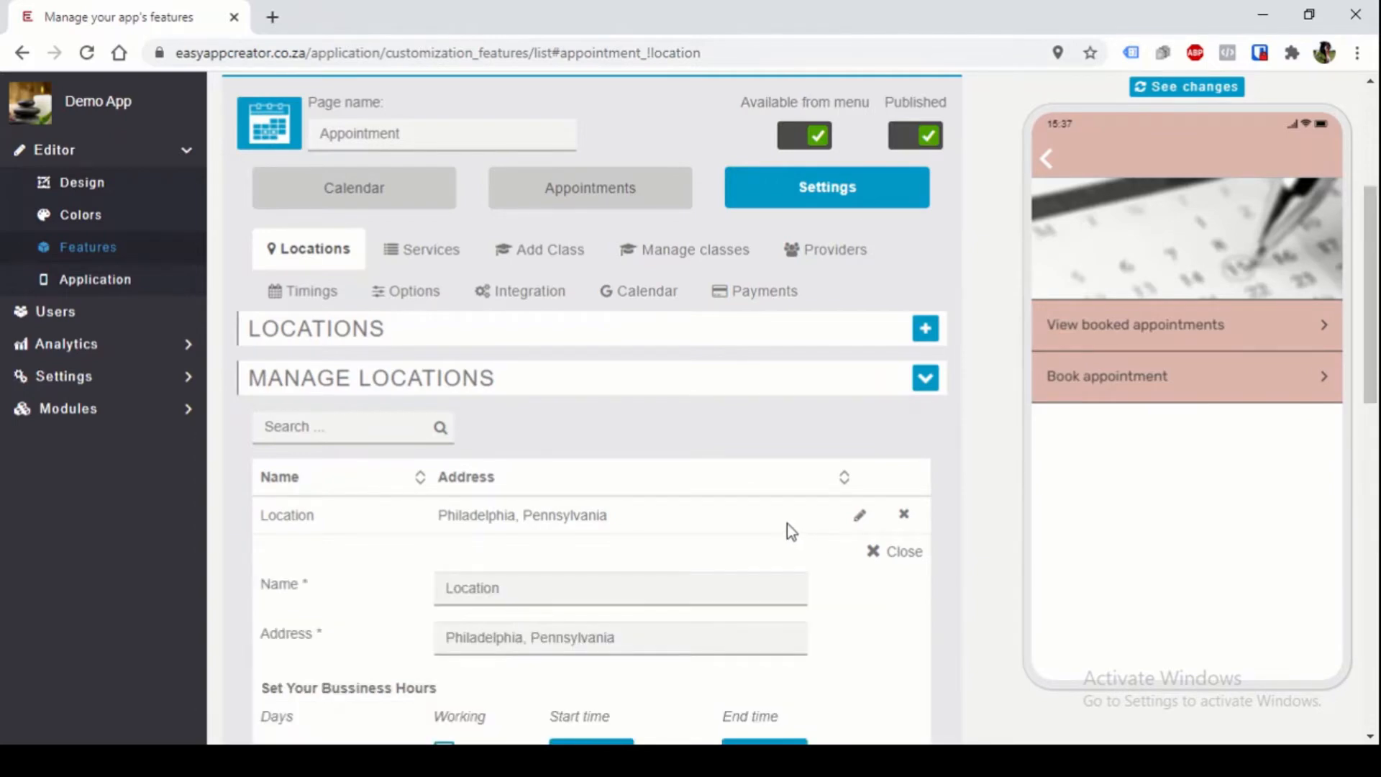
scroll(787, 524, "down", 2)
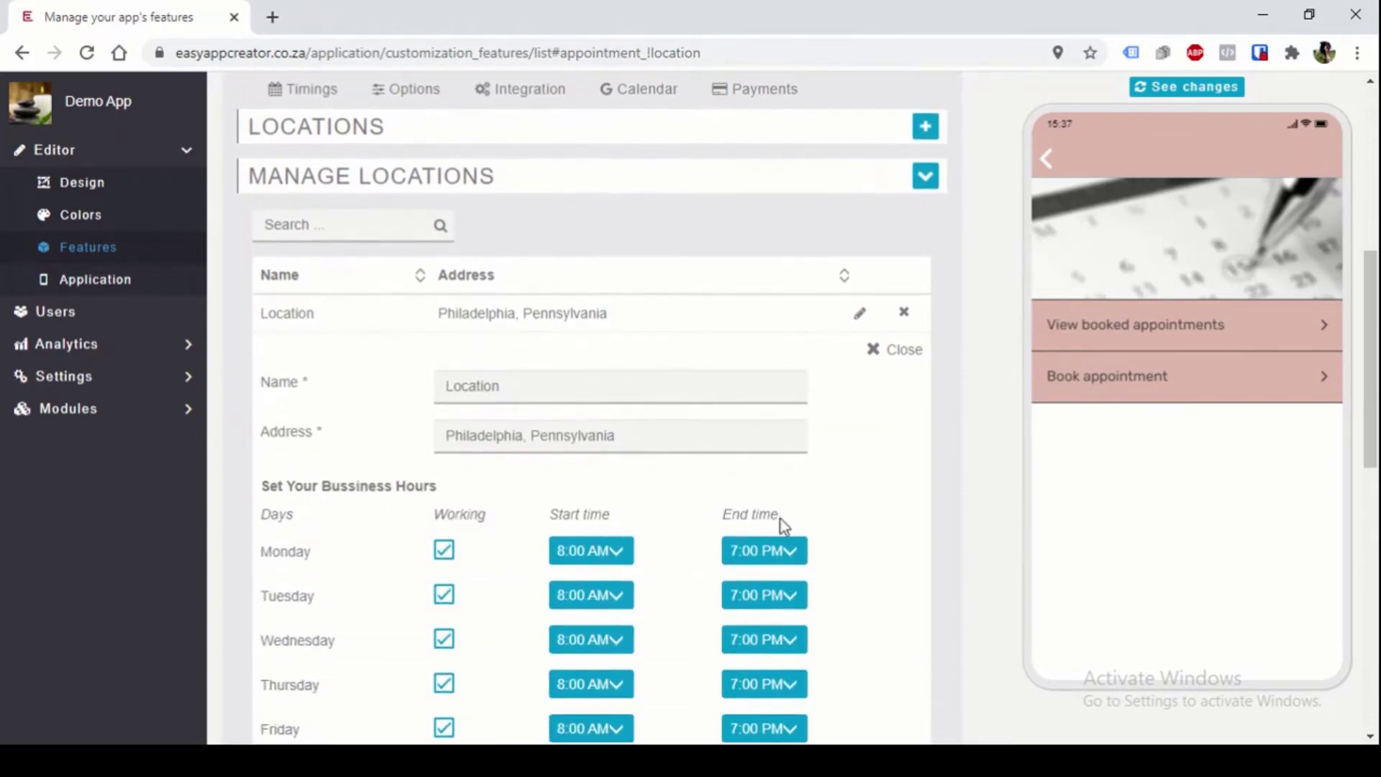
left_click(551, 386)
left_click(648, 432)
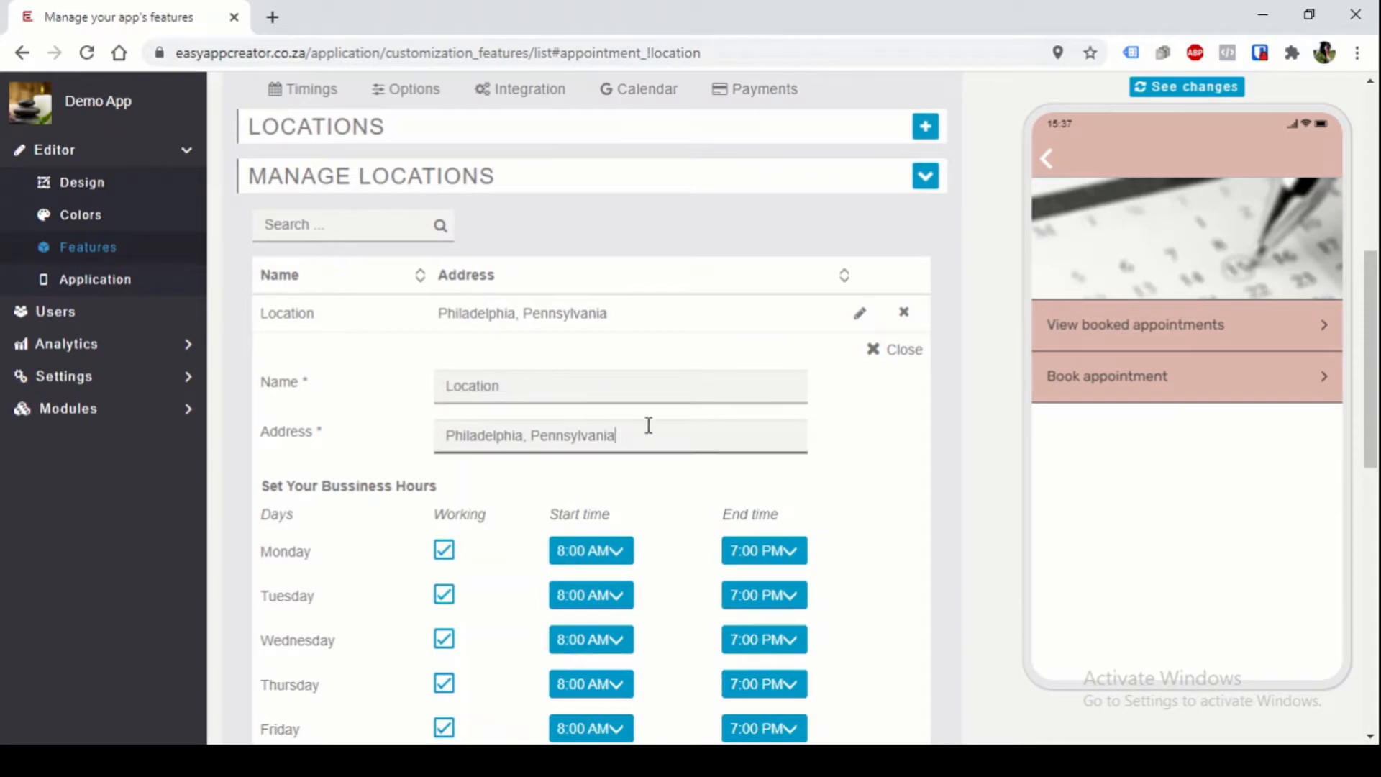
scroll(648, 427, "down", 3)
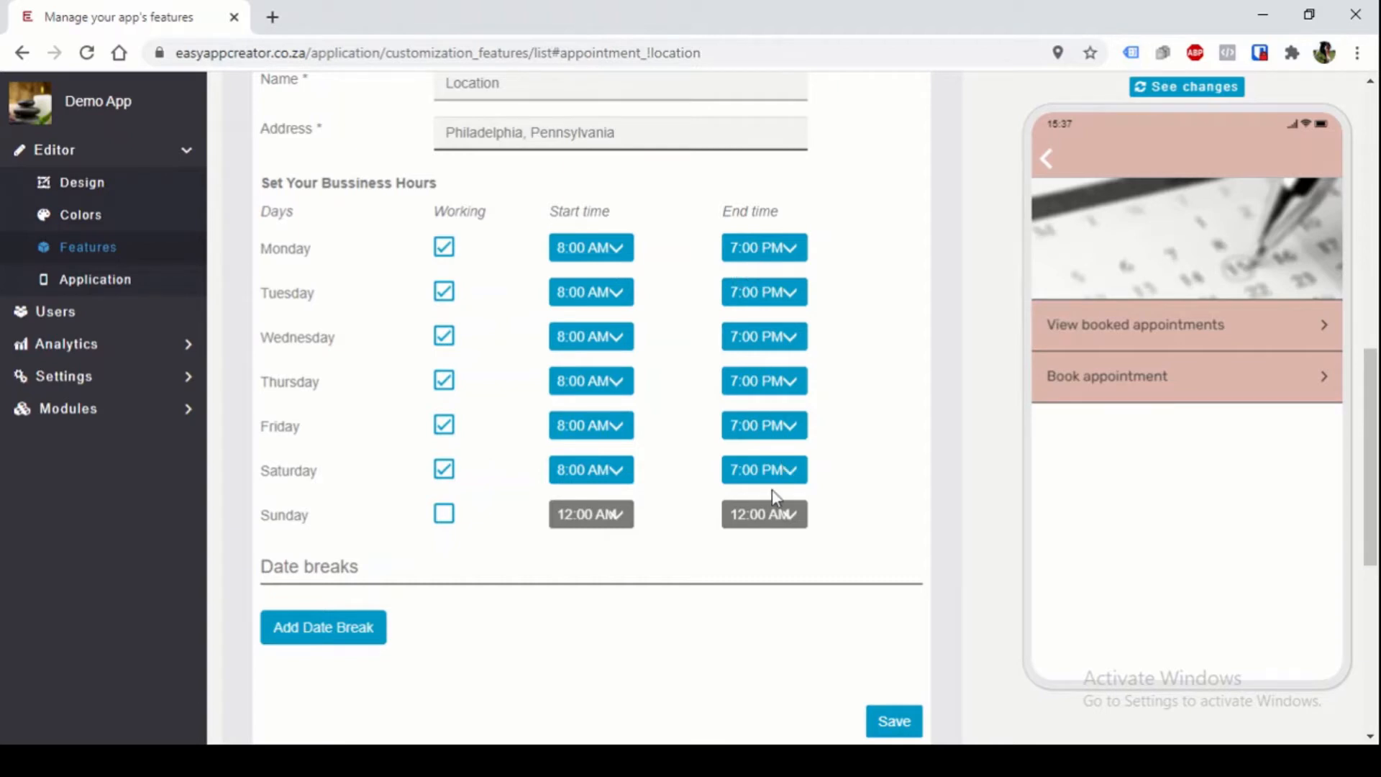
left_click(569, 617)
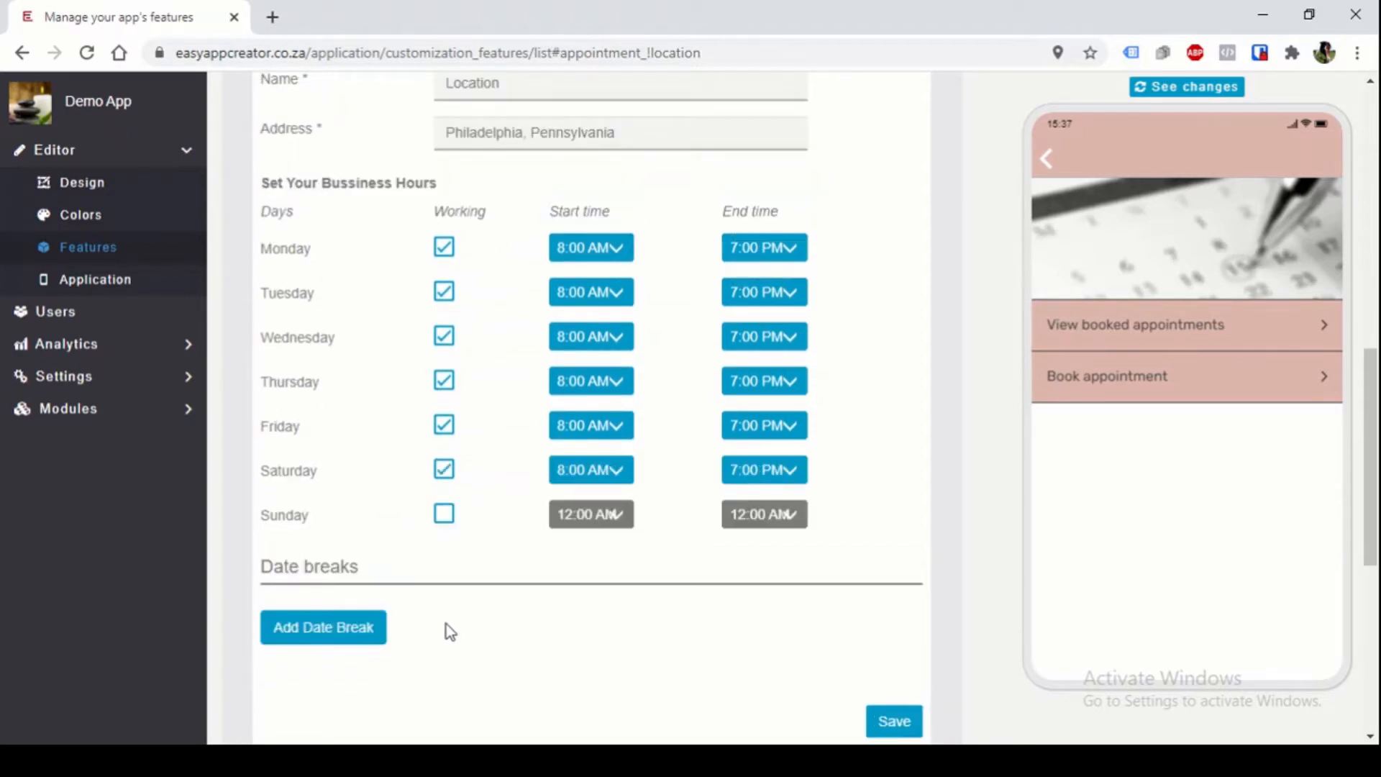
- Add date breaks on 16, 20 and 30 October 2020 and save the location
left_click(348, 633)
left_click(434, 535)
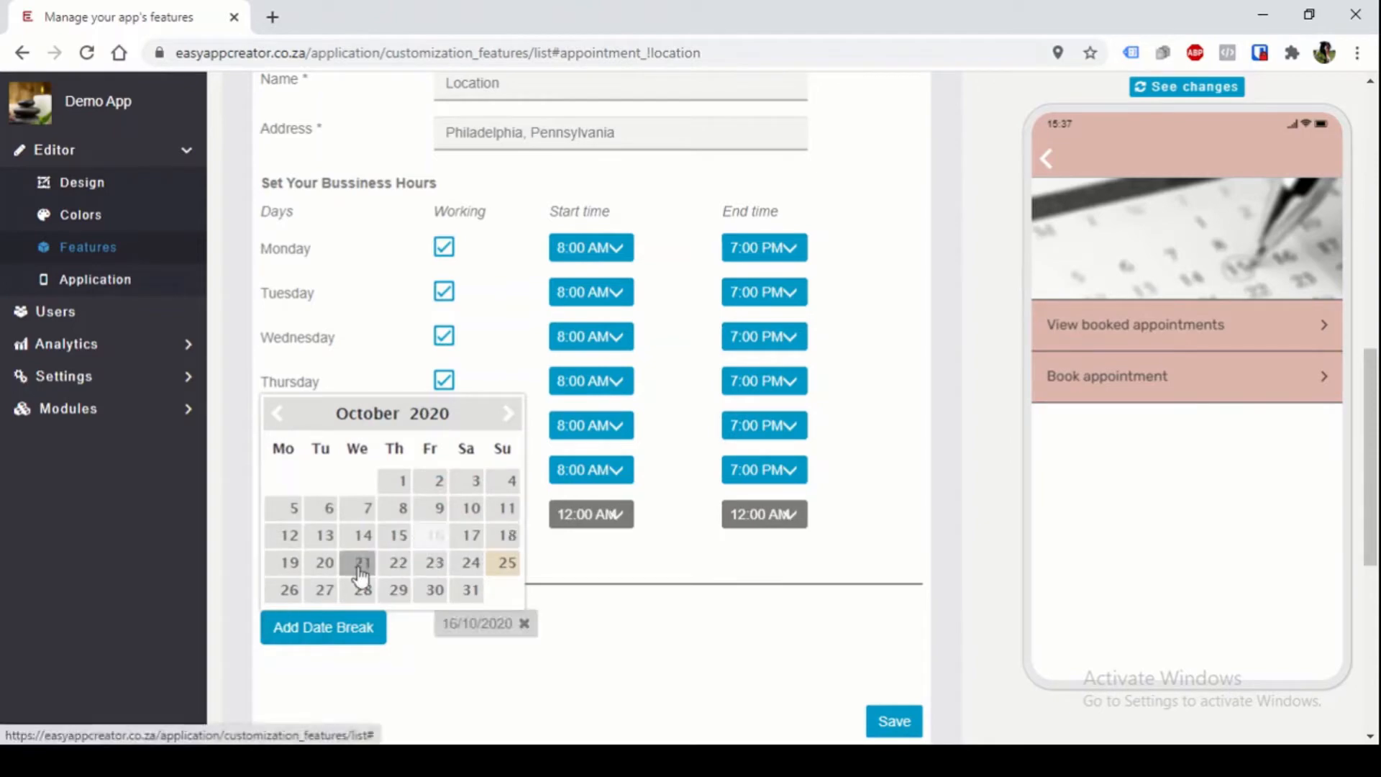
left_click(325, 562)
left_click(434, 589)
left_click(804, 604)
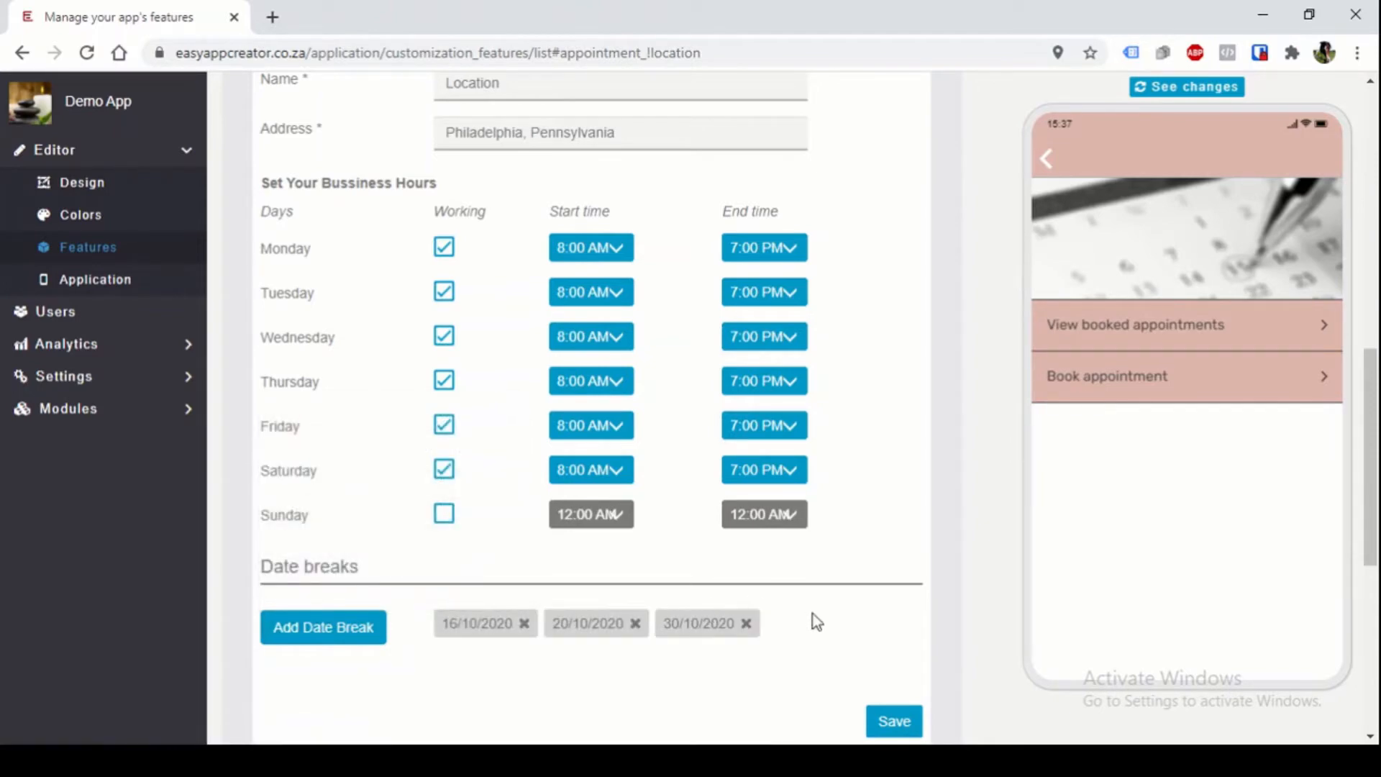
scroll(851, 593, "down", 2)
left_click(894, 622)
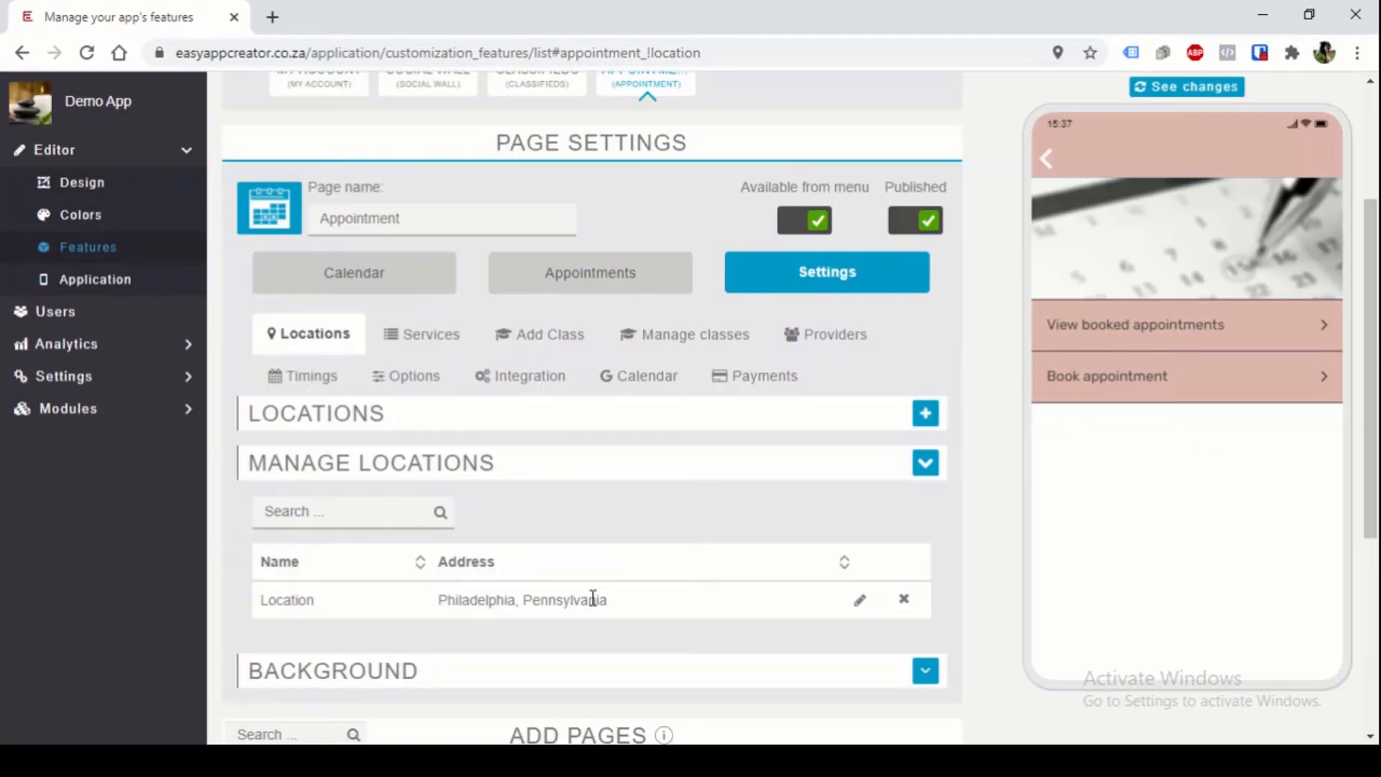
left_click(925, 413)
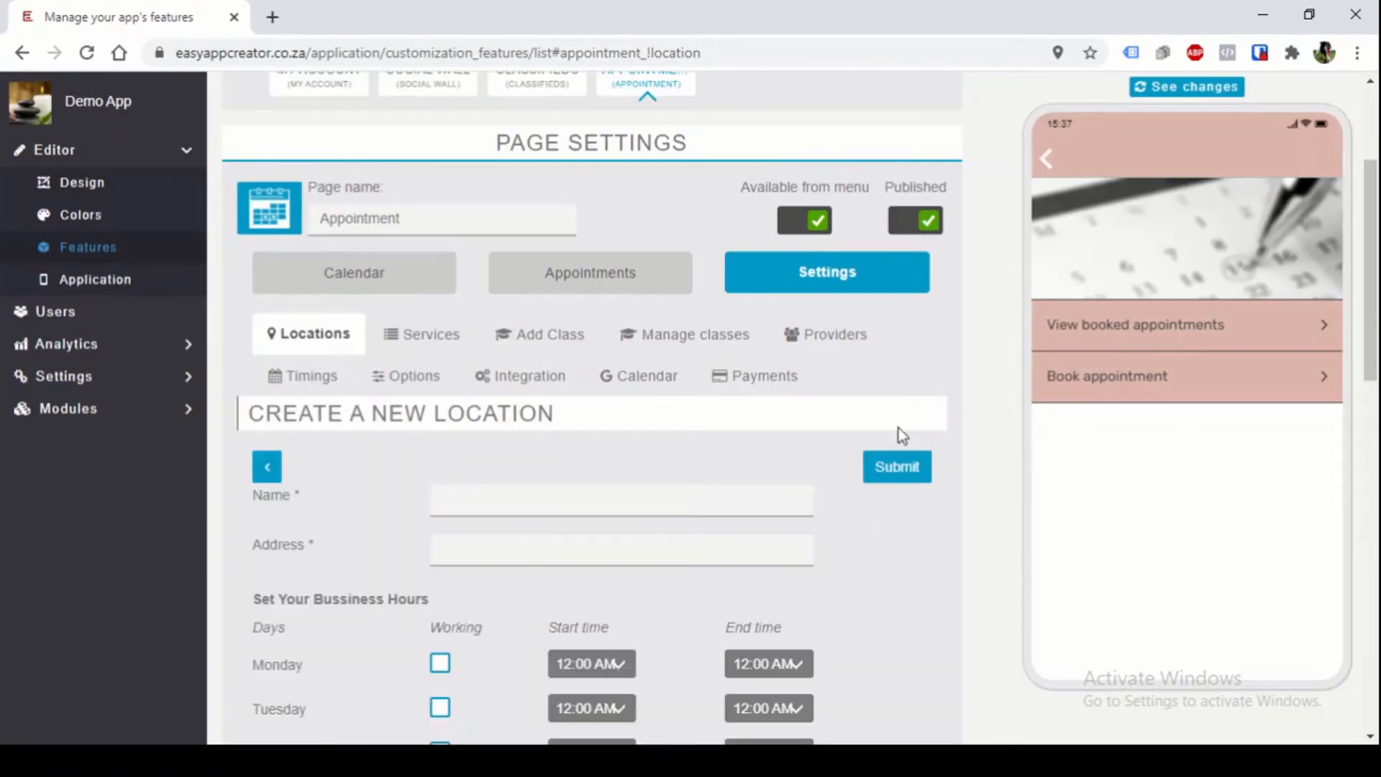
scroll(756, 432, "down", 1)
scroll(537, 417, "down", 3)
scroll(476, 514, "down", 3)
scroll(669, 530, "down", 1)
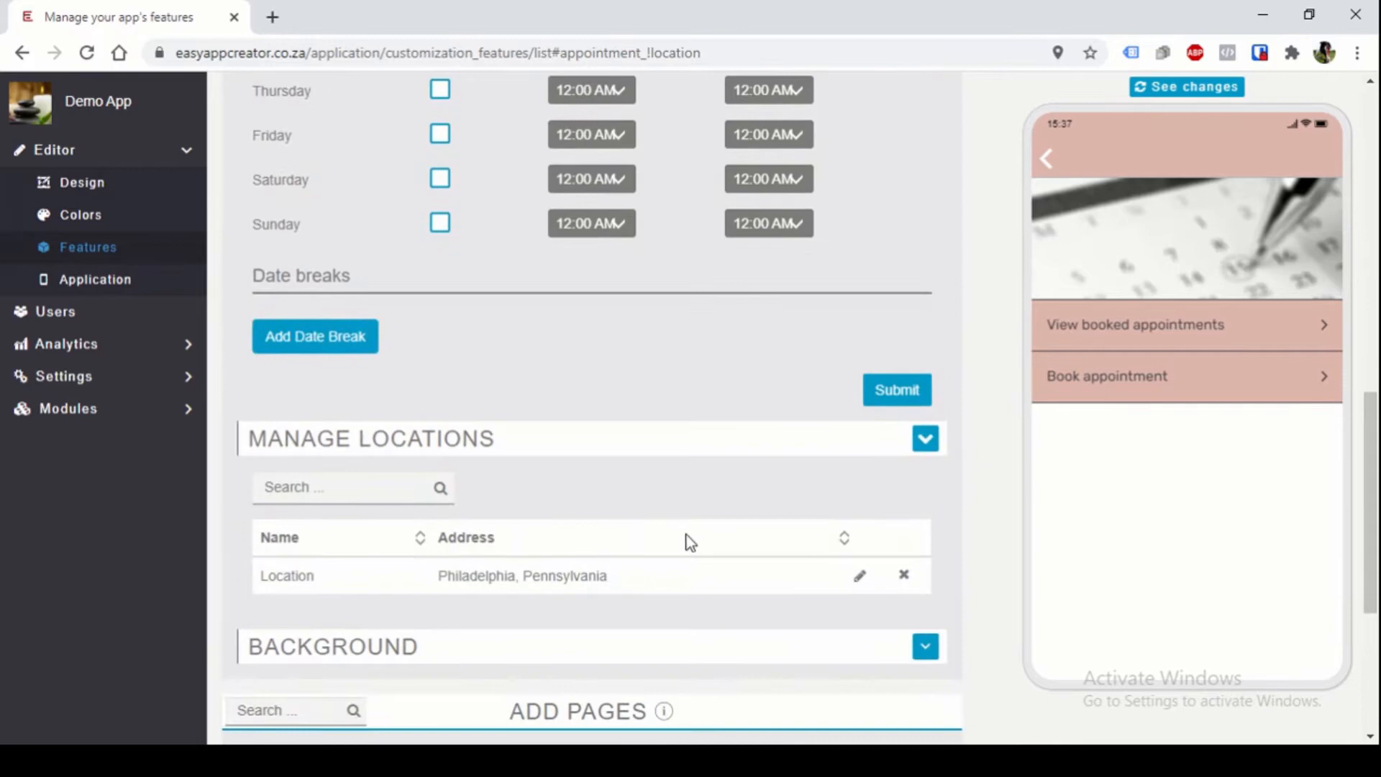
scroll(657, 510, "up", 2)
scroll(658, 511, "up", 4)
scroll(658, 511, "up", 2)
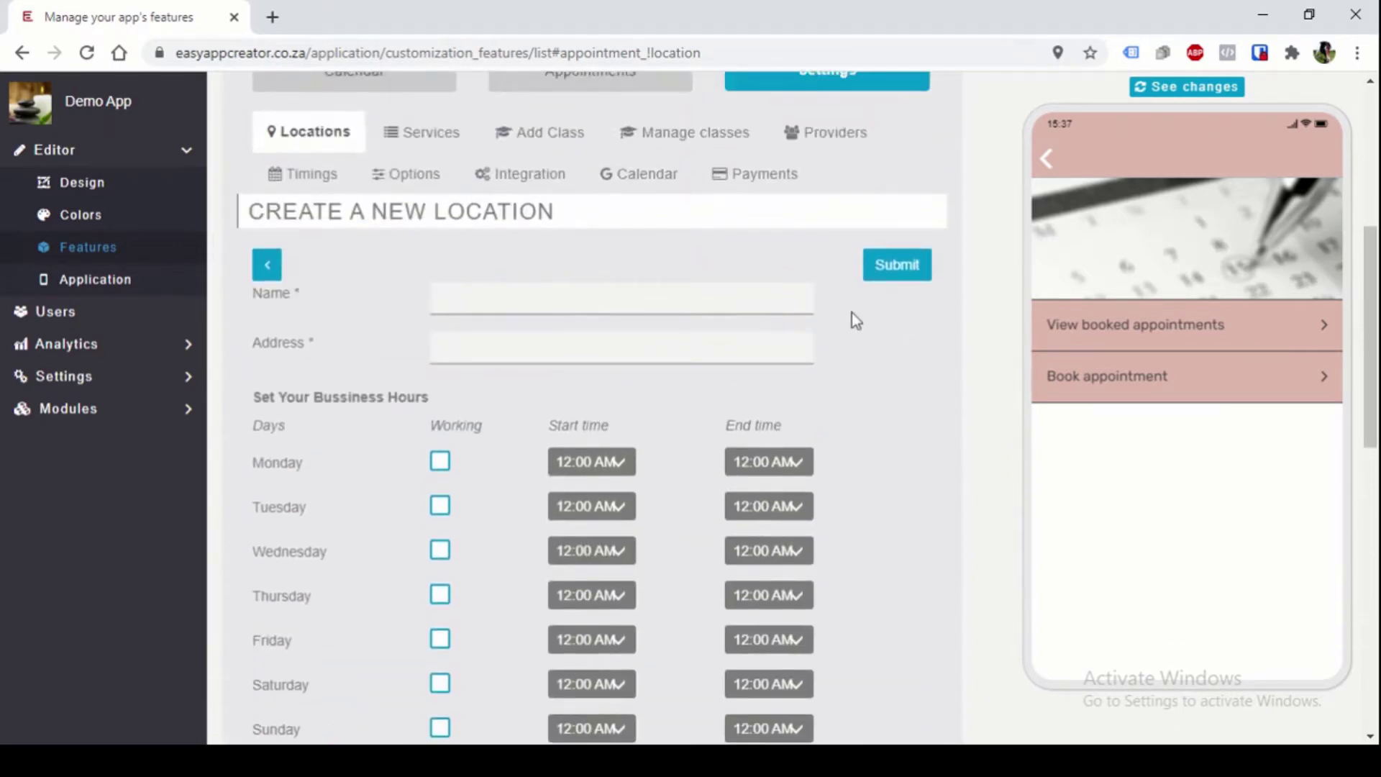
left_click(270, 265)
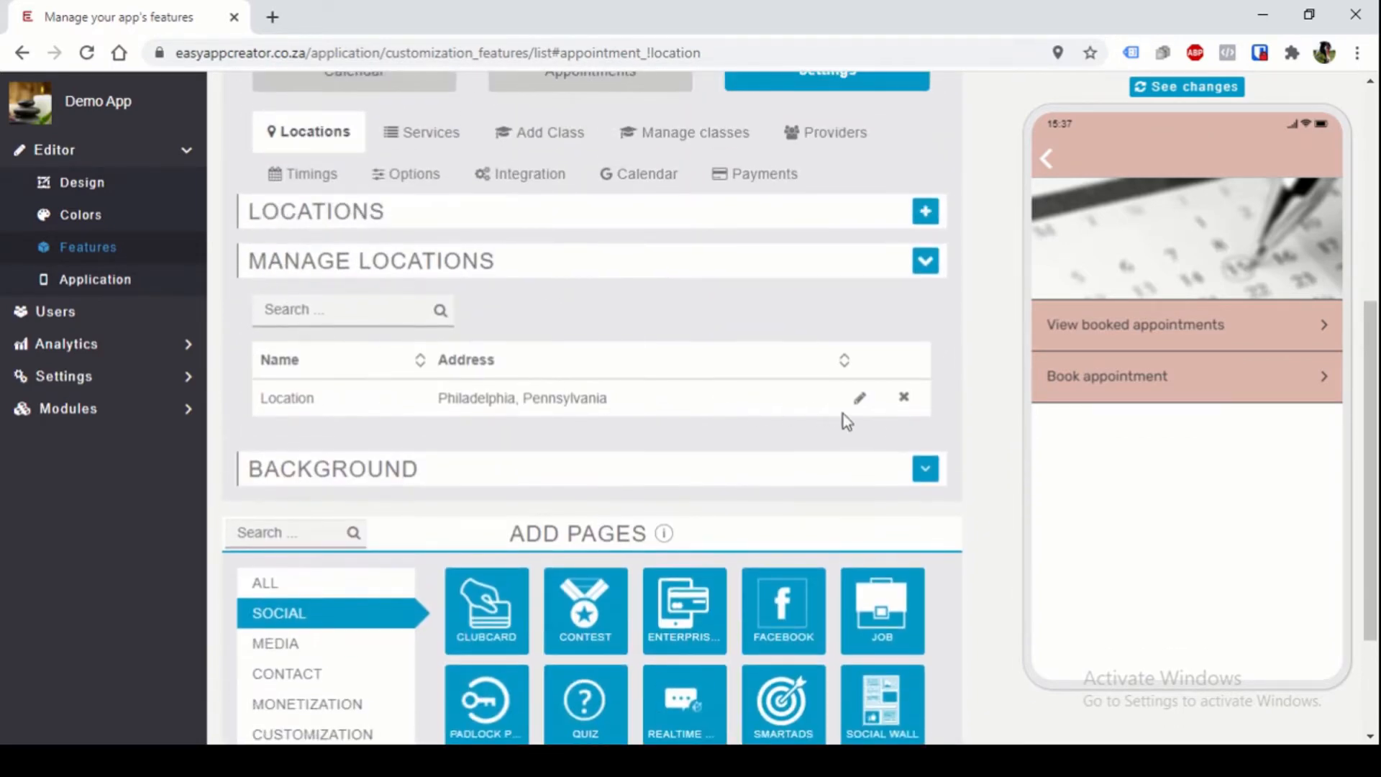
left_click(905, 398)
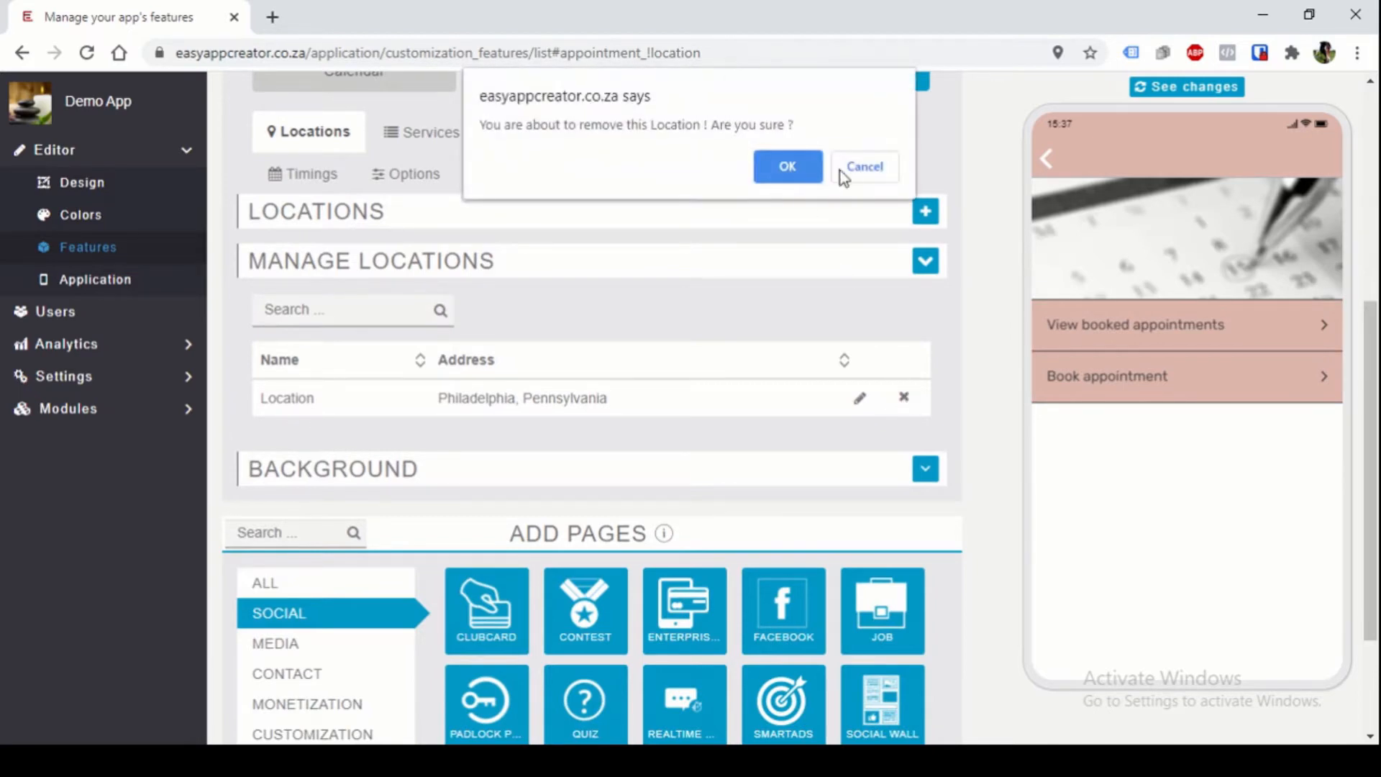
left_click(849, 173)
scroll(770, 342, "up", 2)
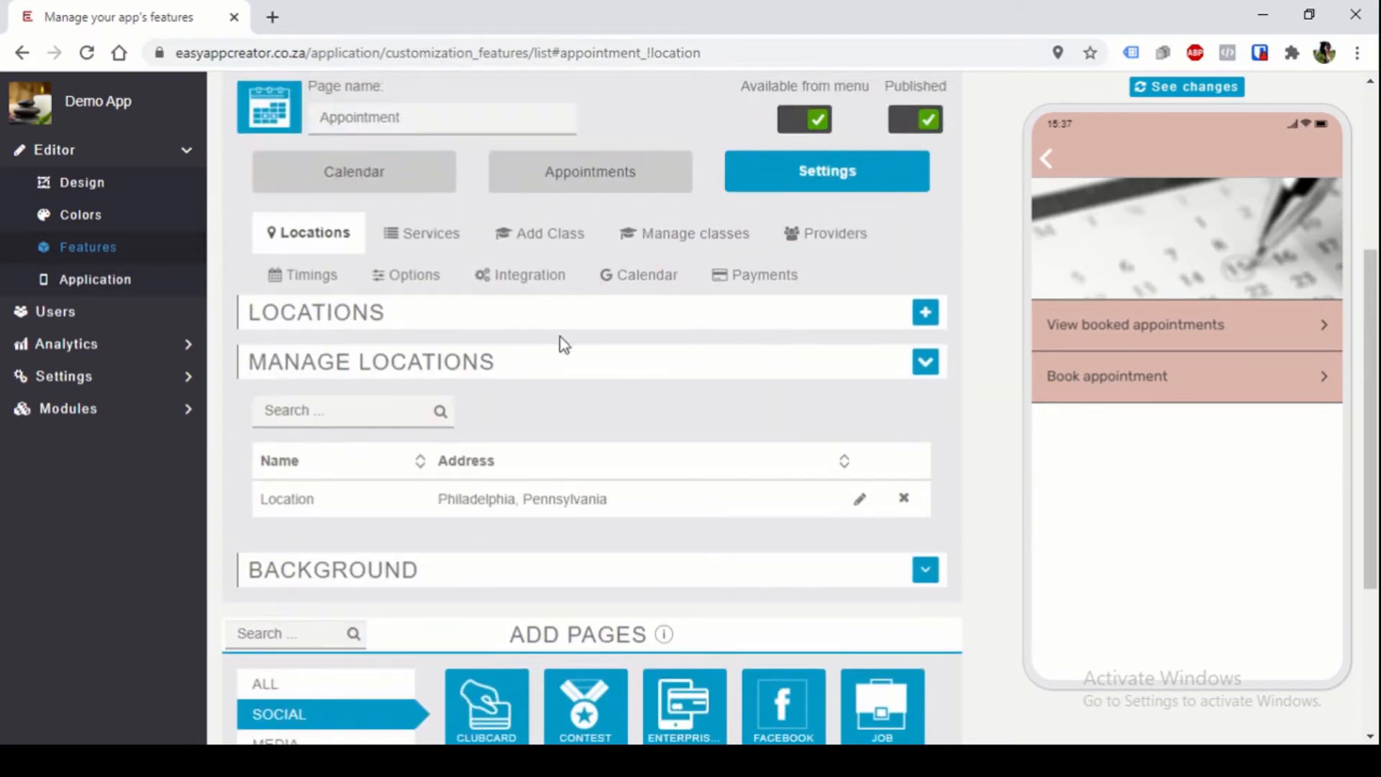
- In Services settings, rename the existing category from Category to Beauty and save it
left_click(421, 233)
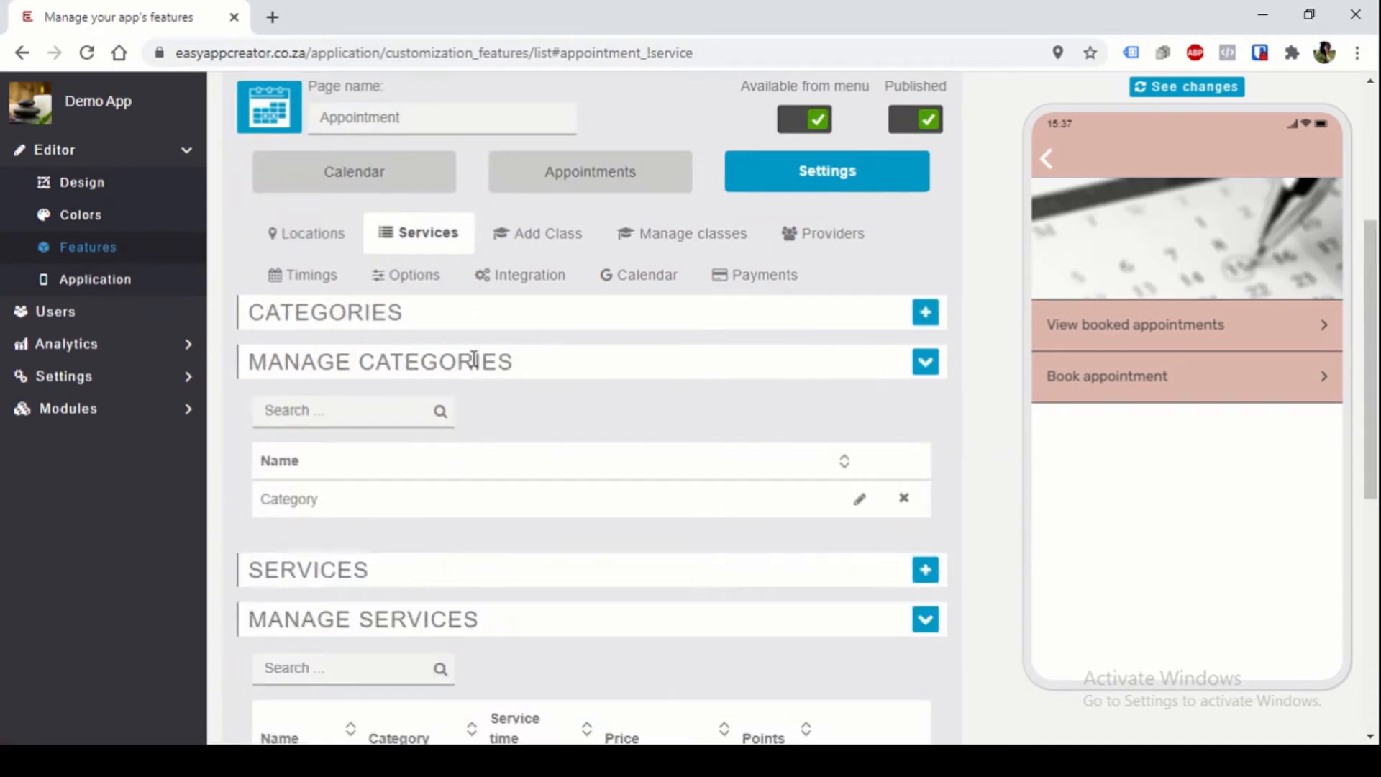
scroll(552, 485, "down", 1)
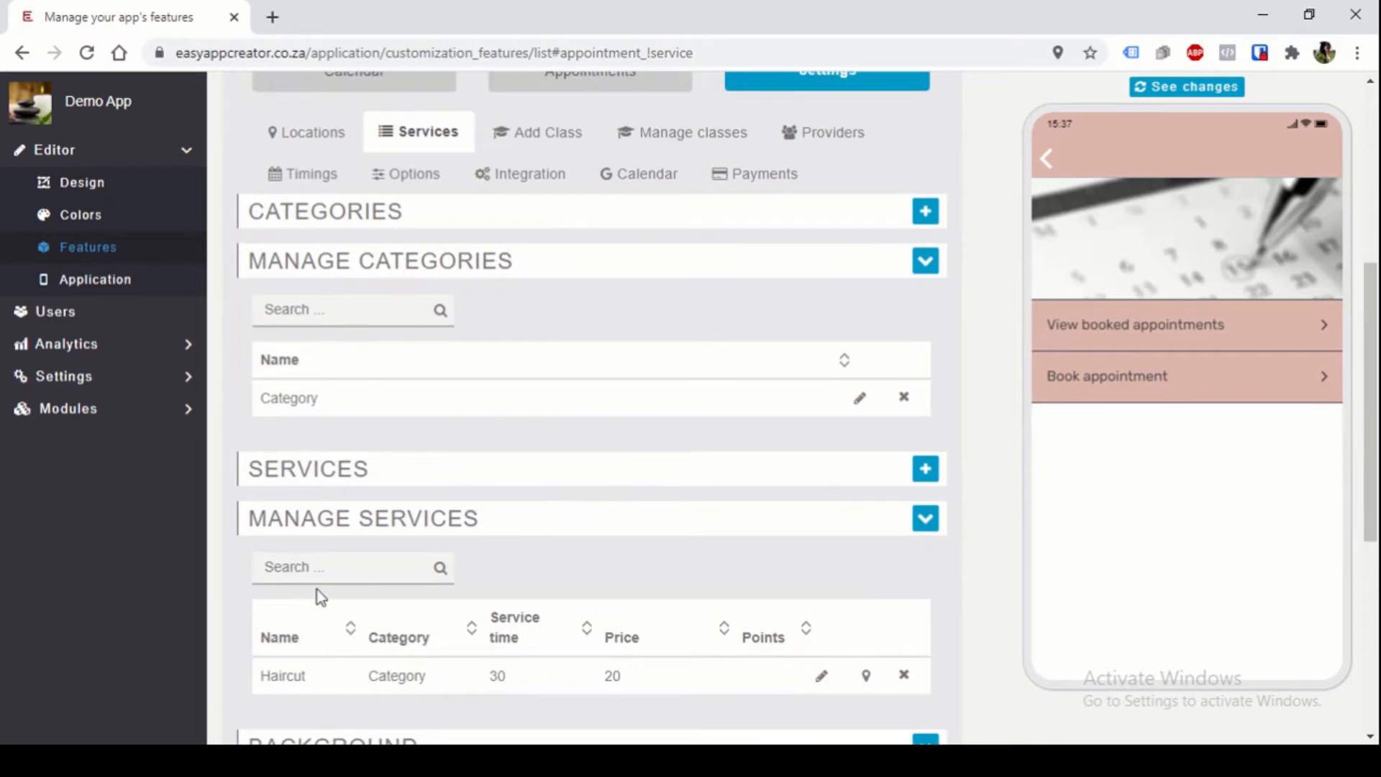
left_click(860, 399)
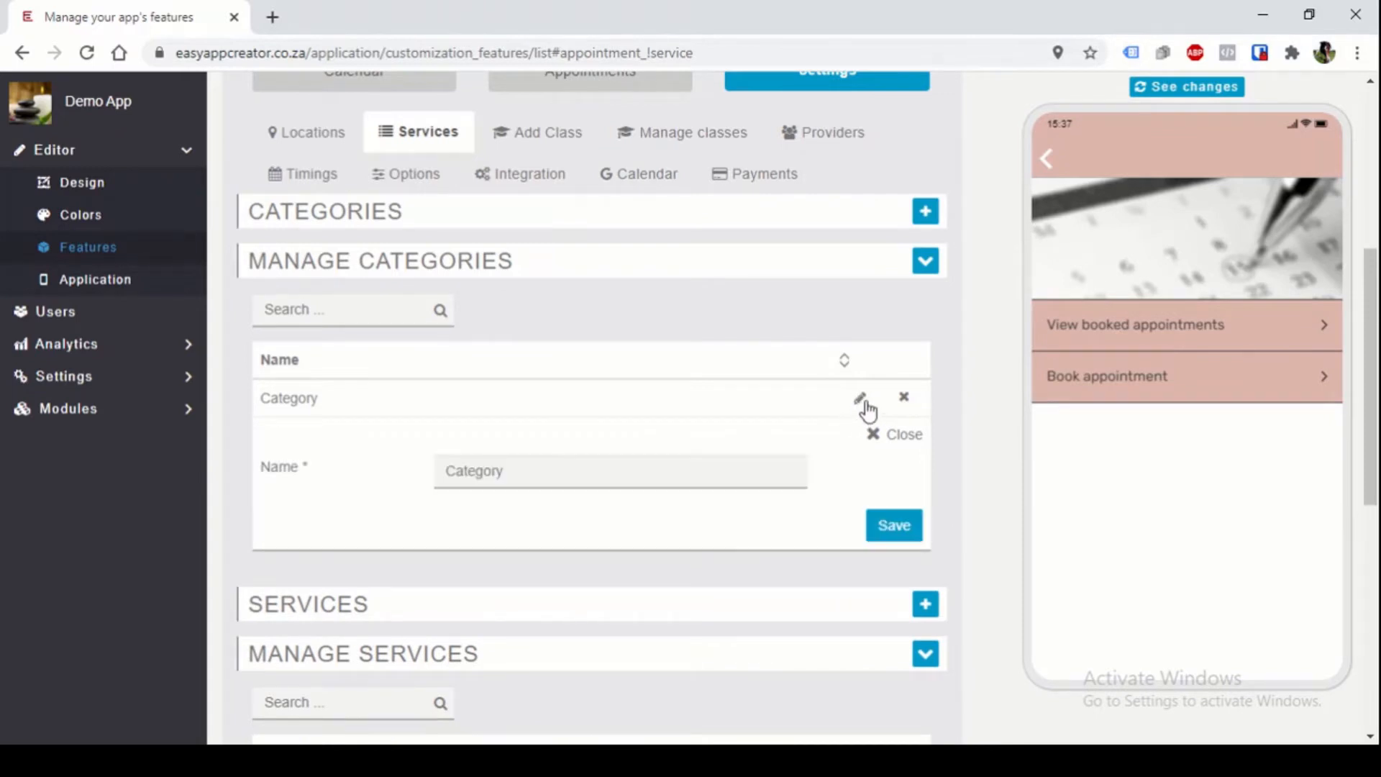
left_click(487, 470)
double_click(487, 469)
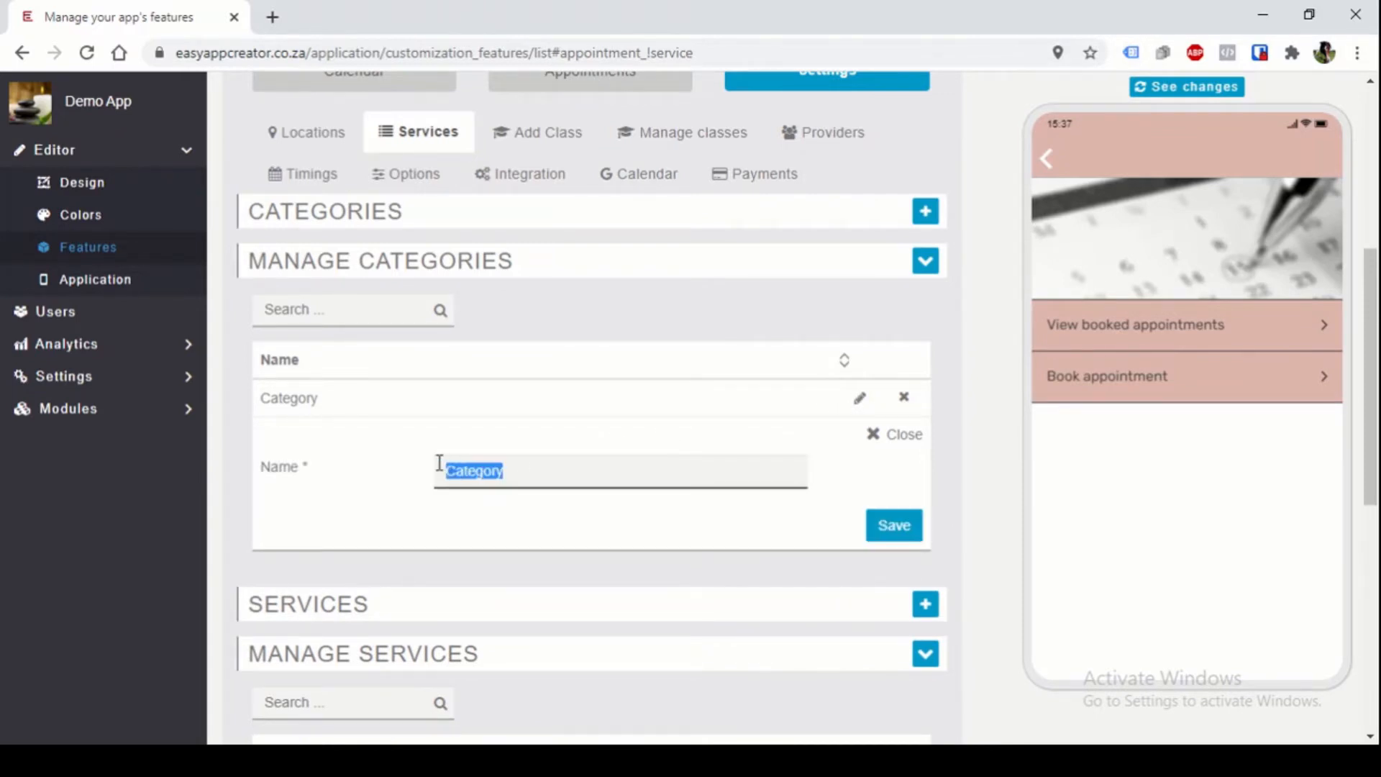
type("Beauty")
left_click(465, 516)
left_click(895, 525)
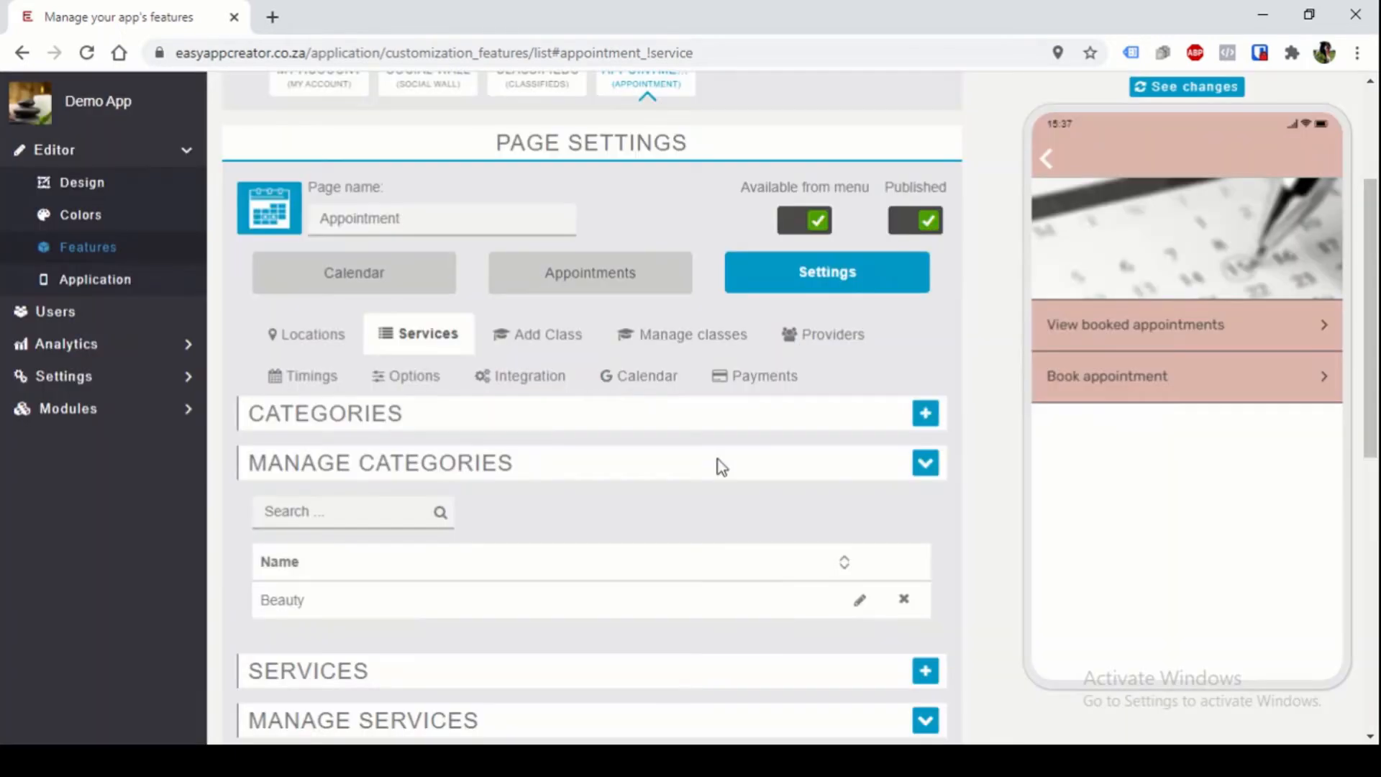
- Create a new service category named Nails
left_click(926, 413)
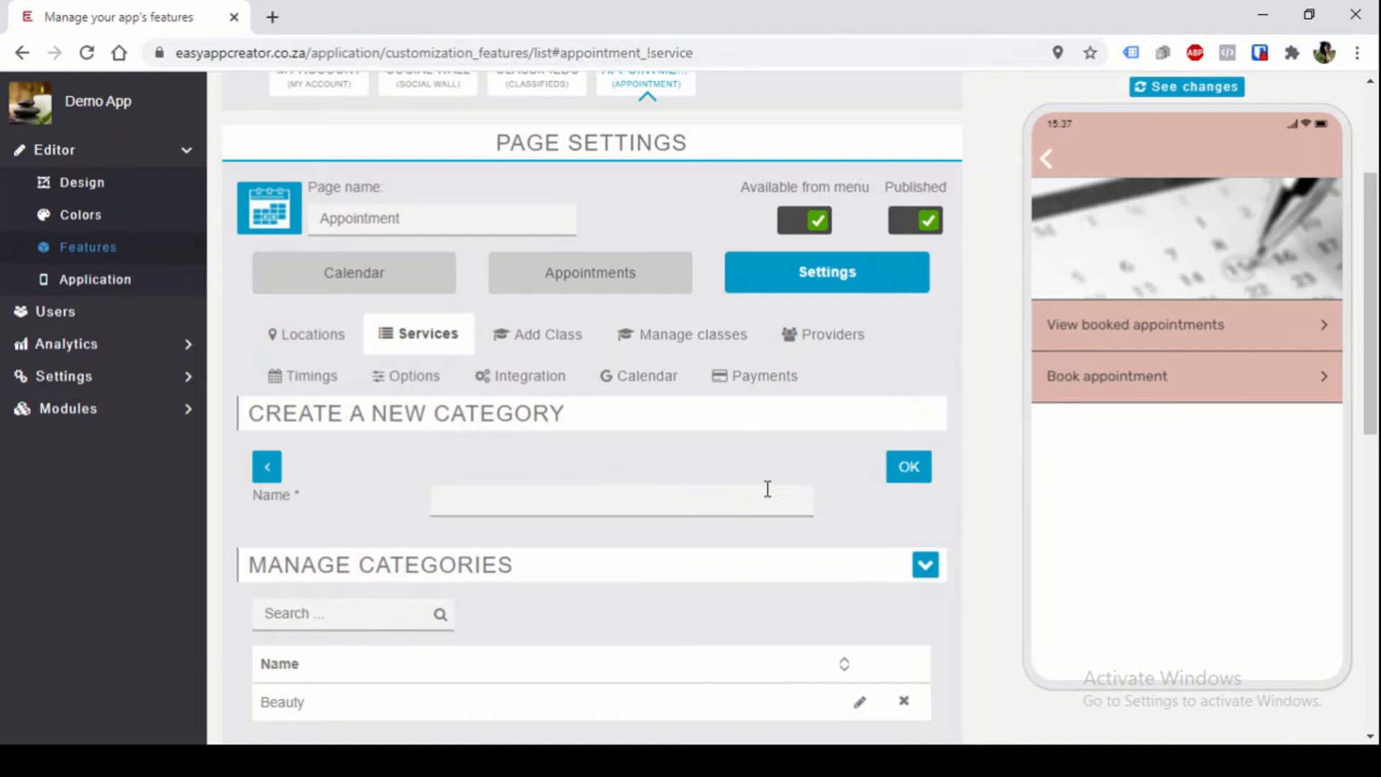
scroll(732, 503, "down", 1)
left_click(548, 397)
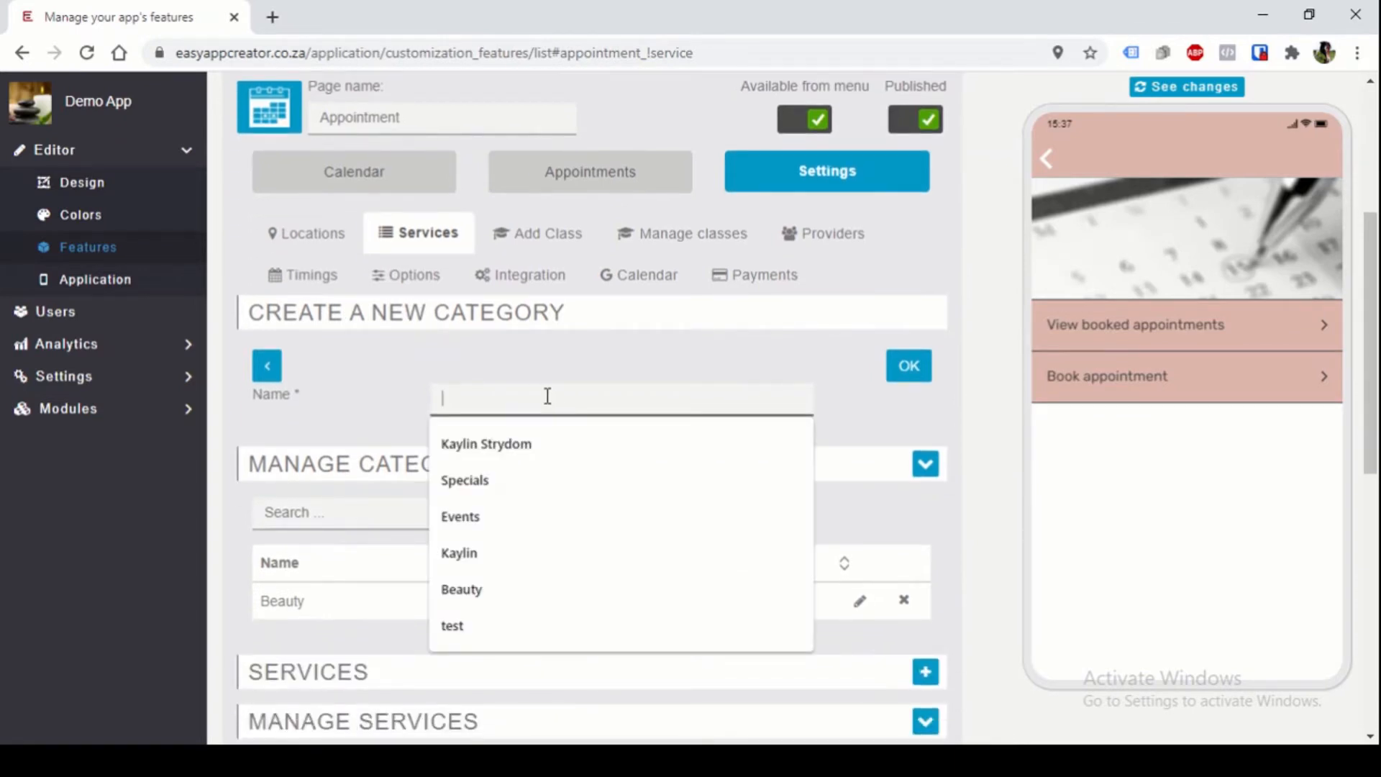
type("Nai")
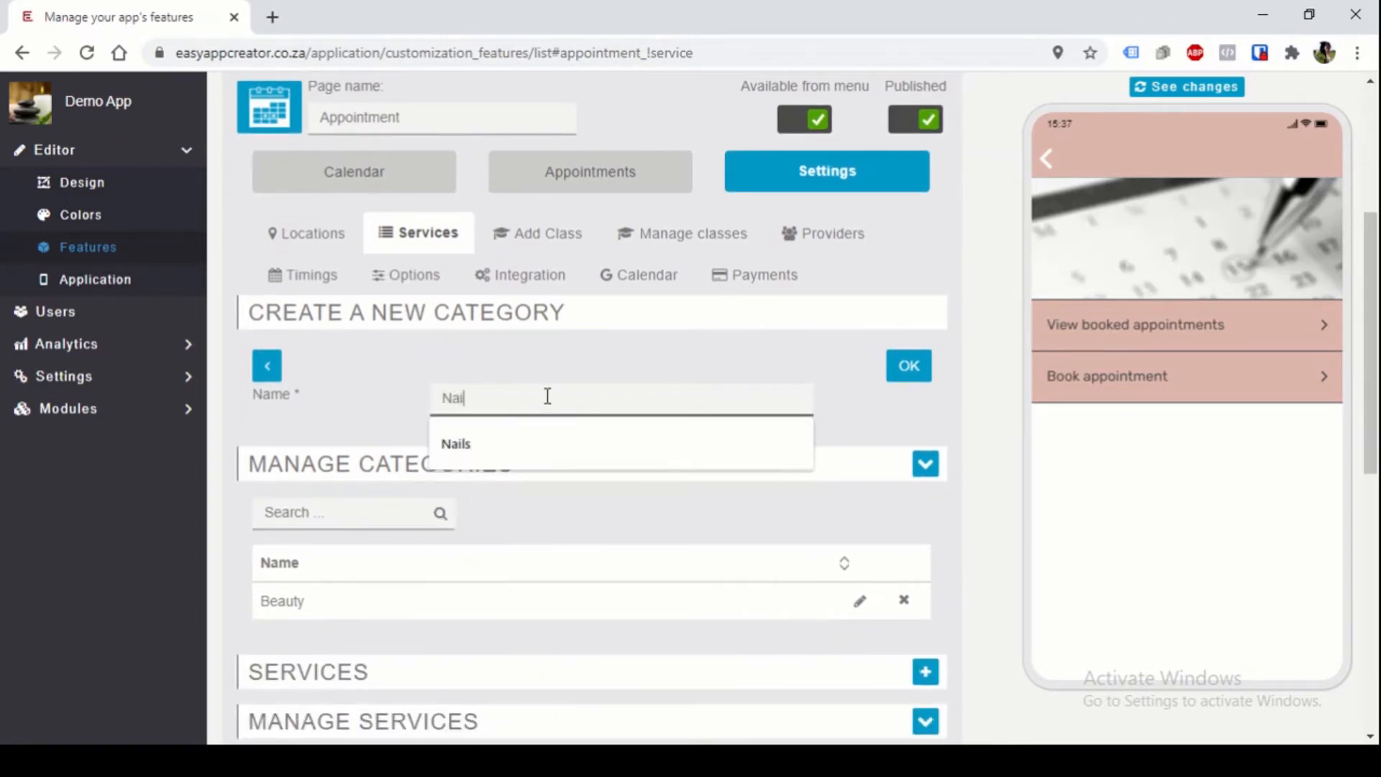
left_click(518, 444)
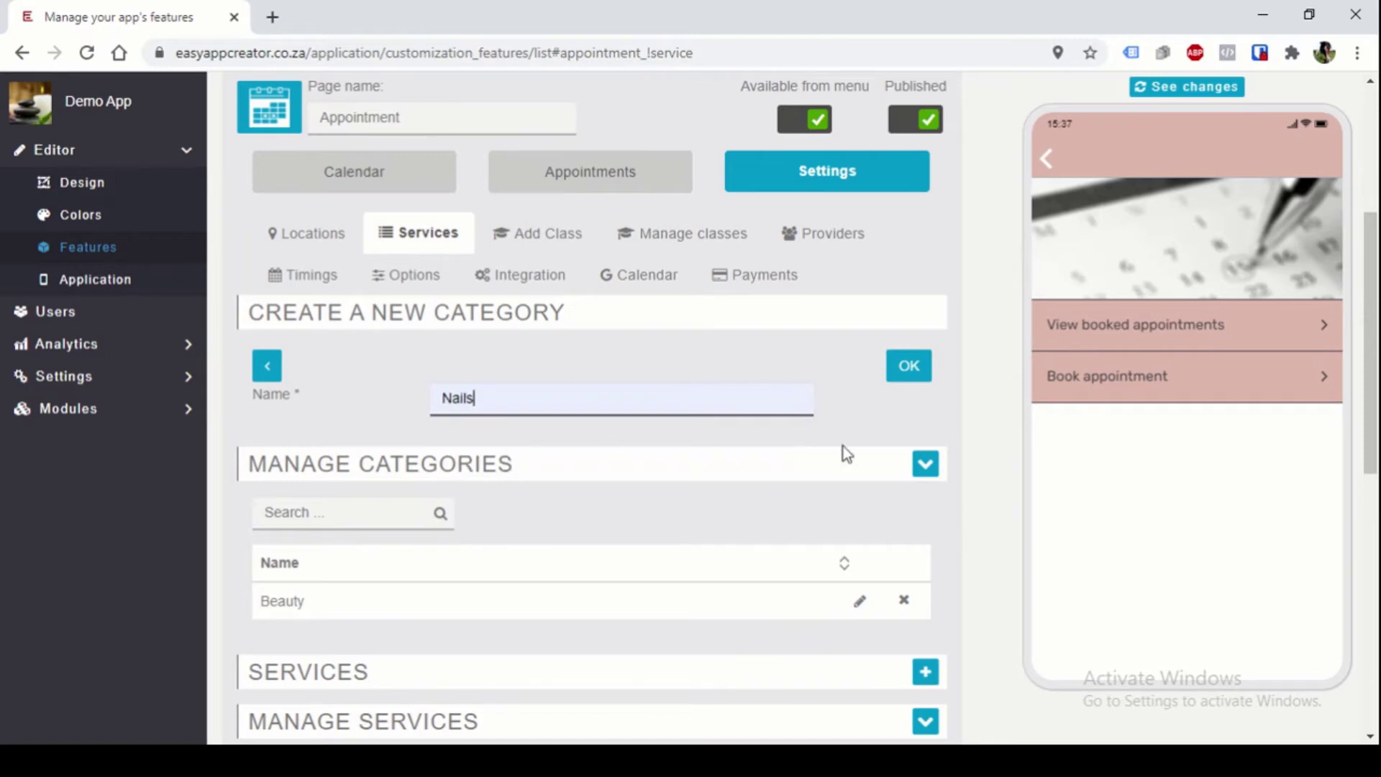
left_click(908, 365)
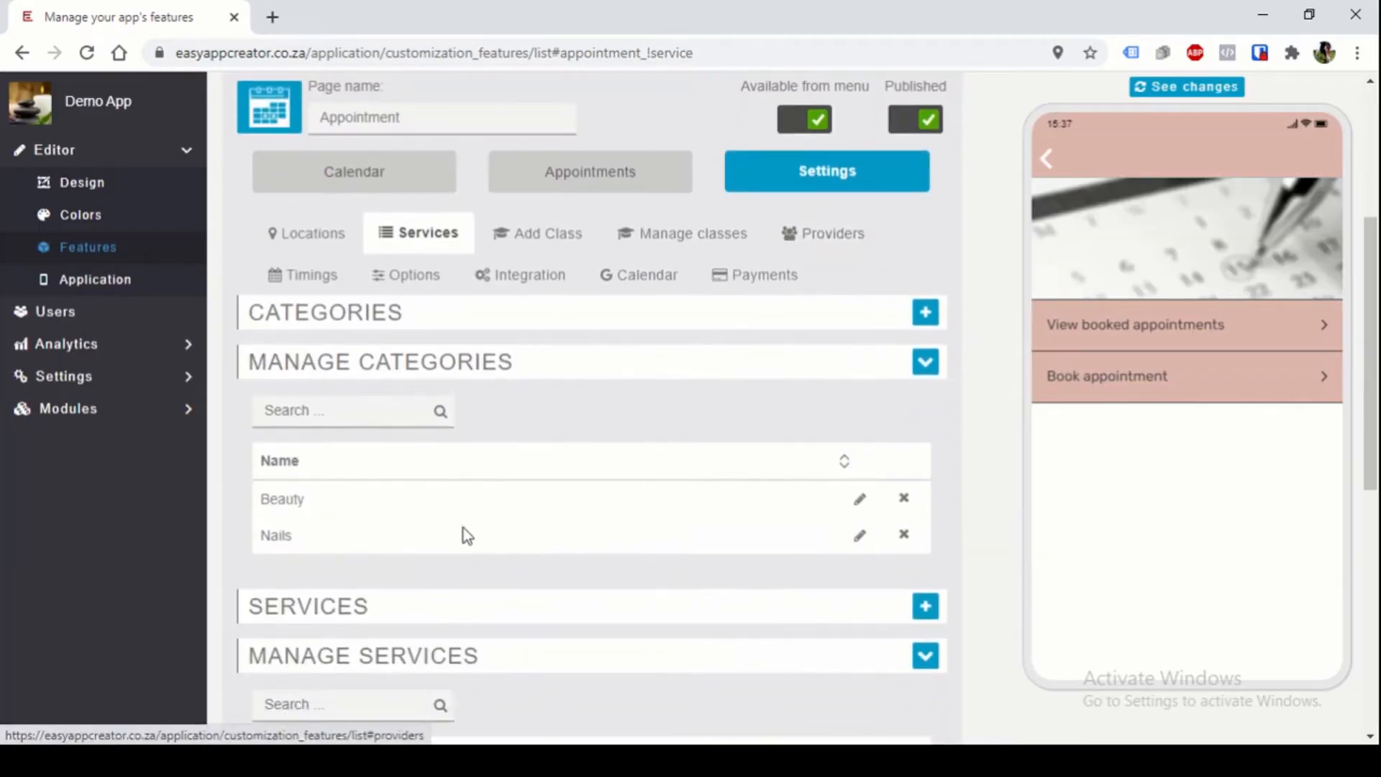
scroll(450, 516, "down", 2)
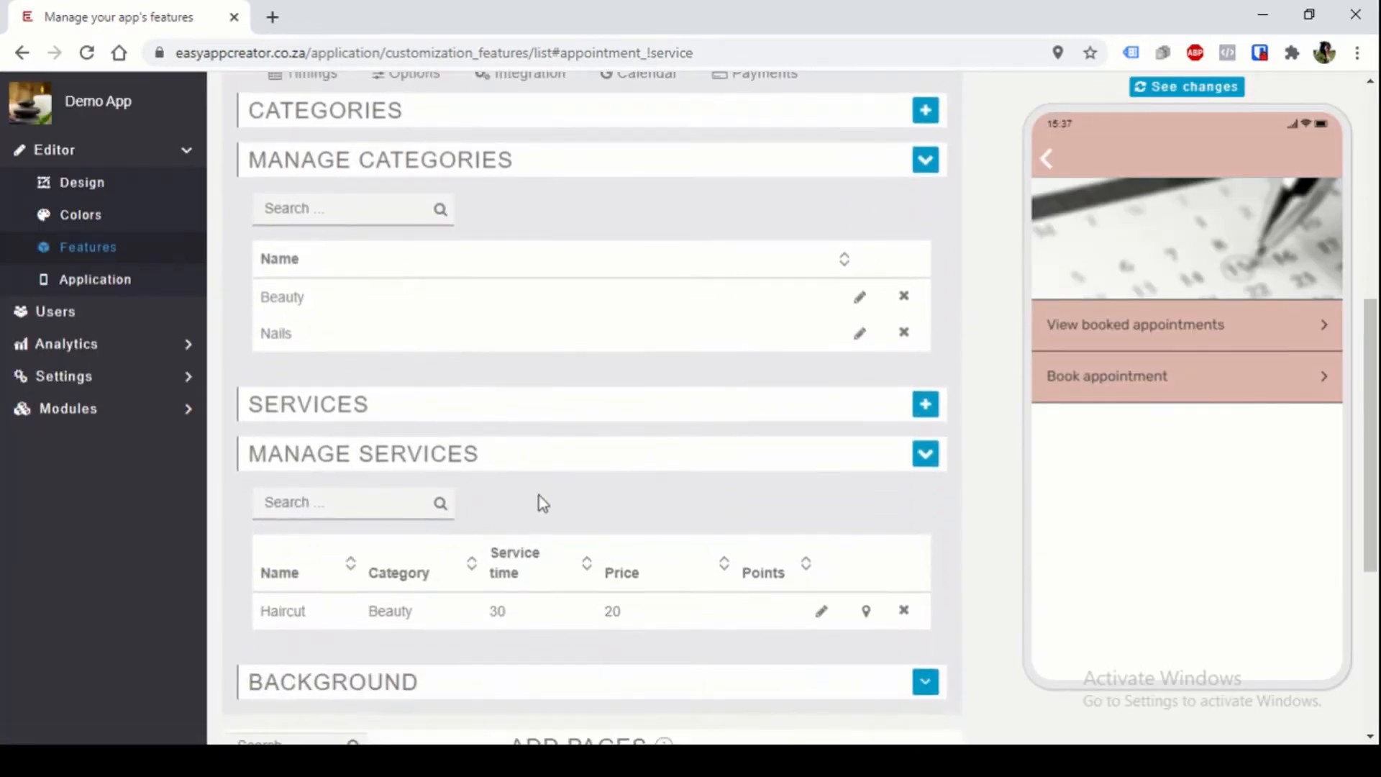
- Rename the Haircut service to Makeup, keeping its price
left_click(823, 612)
scroll(825, 618, "down", 1)
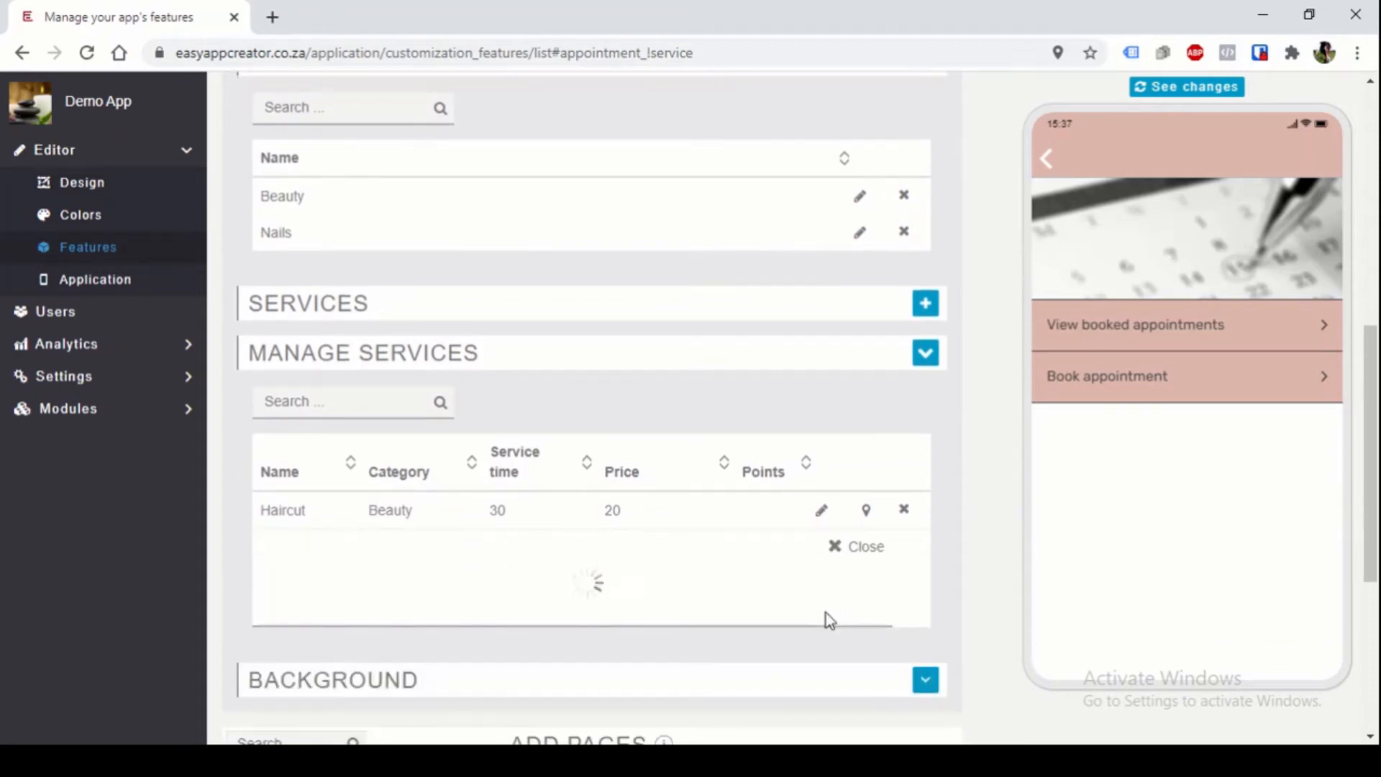
scroll(826, 617, "down", 2)
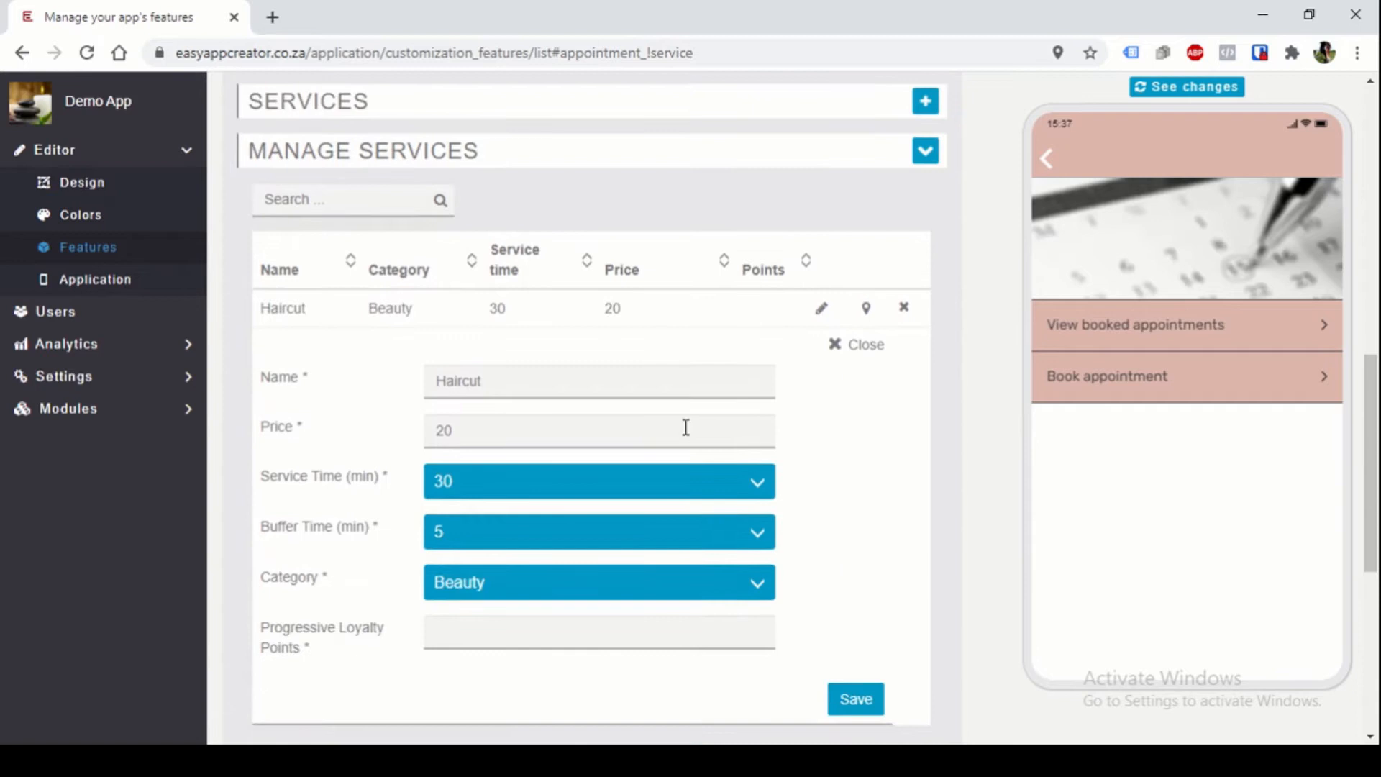
left_click_drag(500, 384, 364, 380)
type("Makeup")
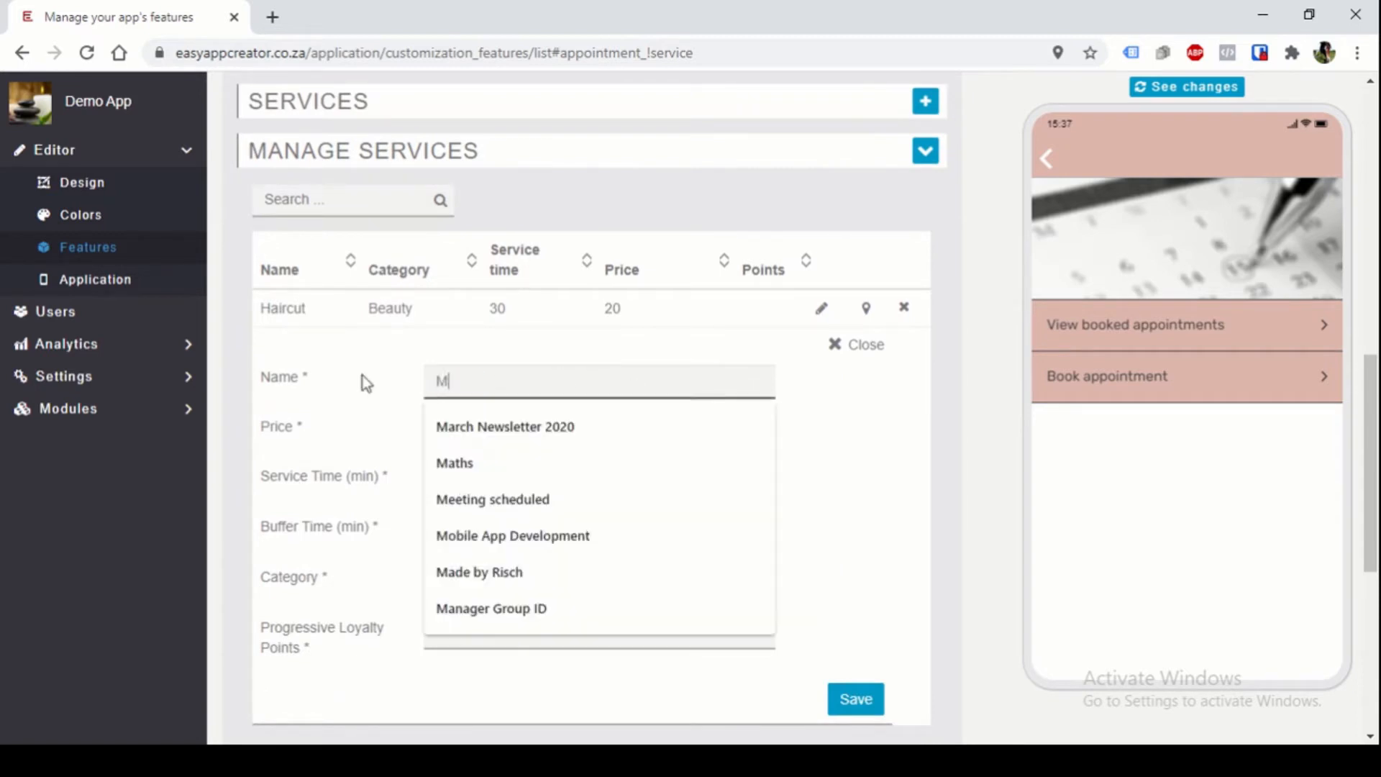
double_click(485, 429)
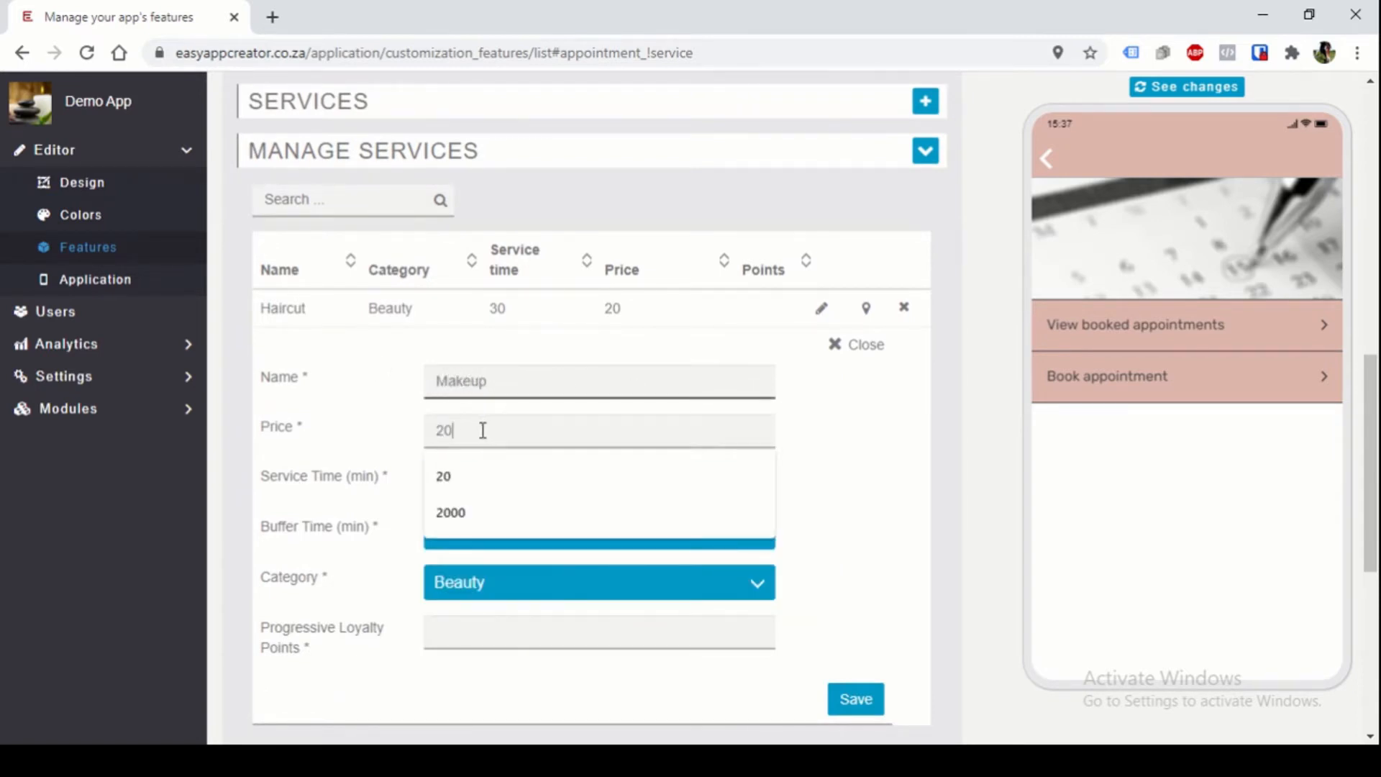
left_click(846, 446)
- Set Makeup to 60-minute service time, 10-minute buffer, Beauty category, 10 loyalty points, and save
left_click(484, 478)
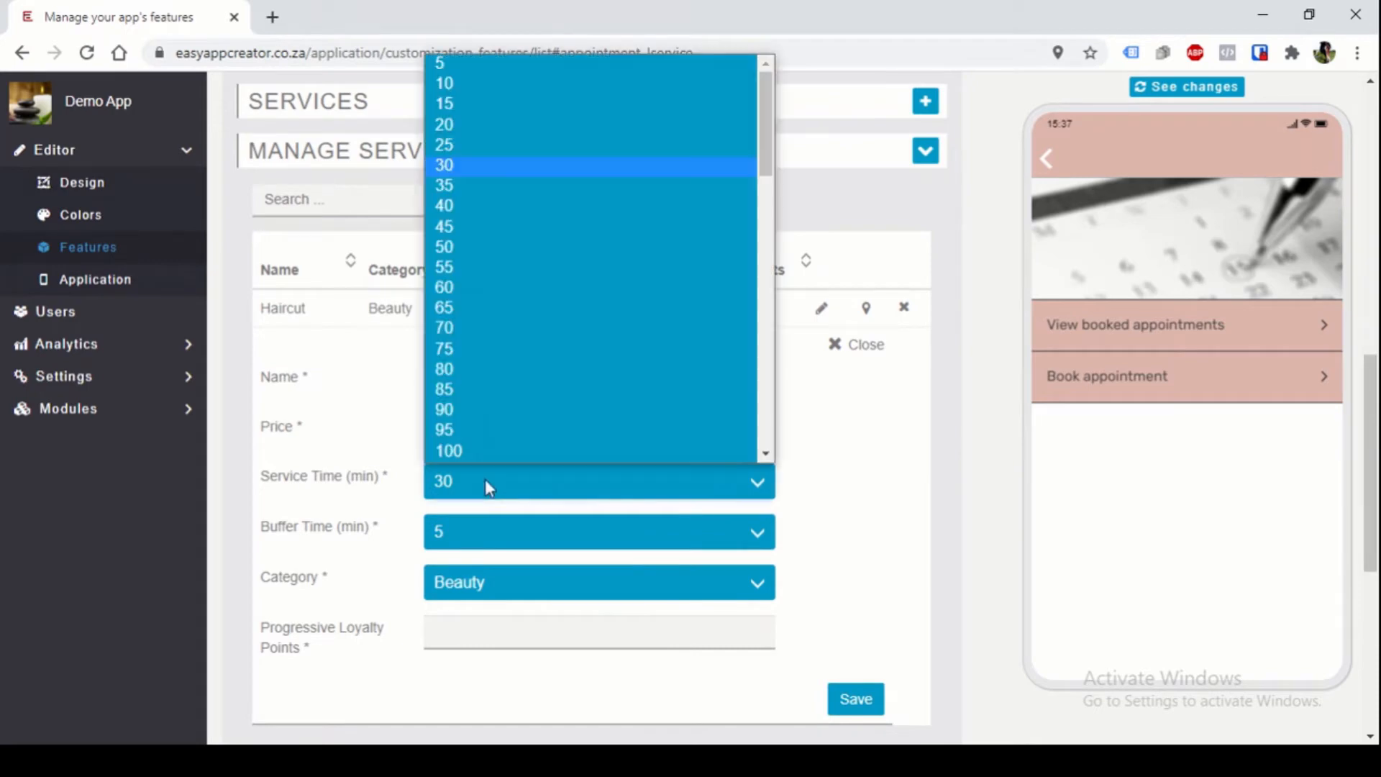
left_click(457, 246)
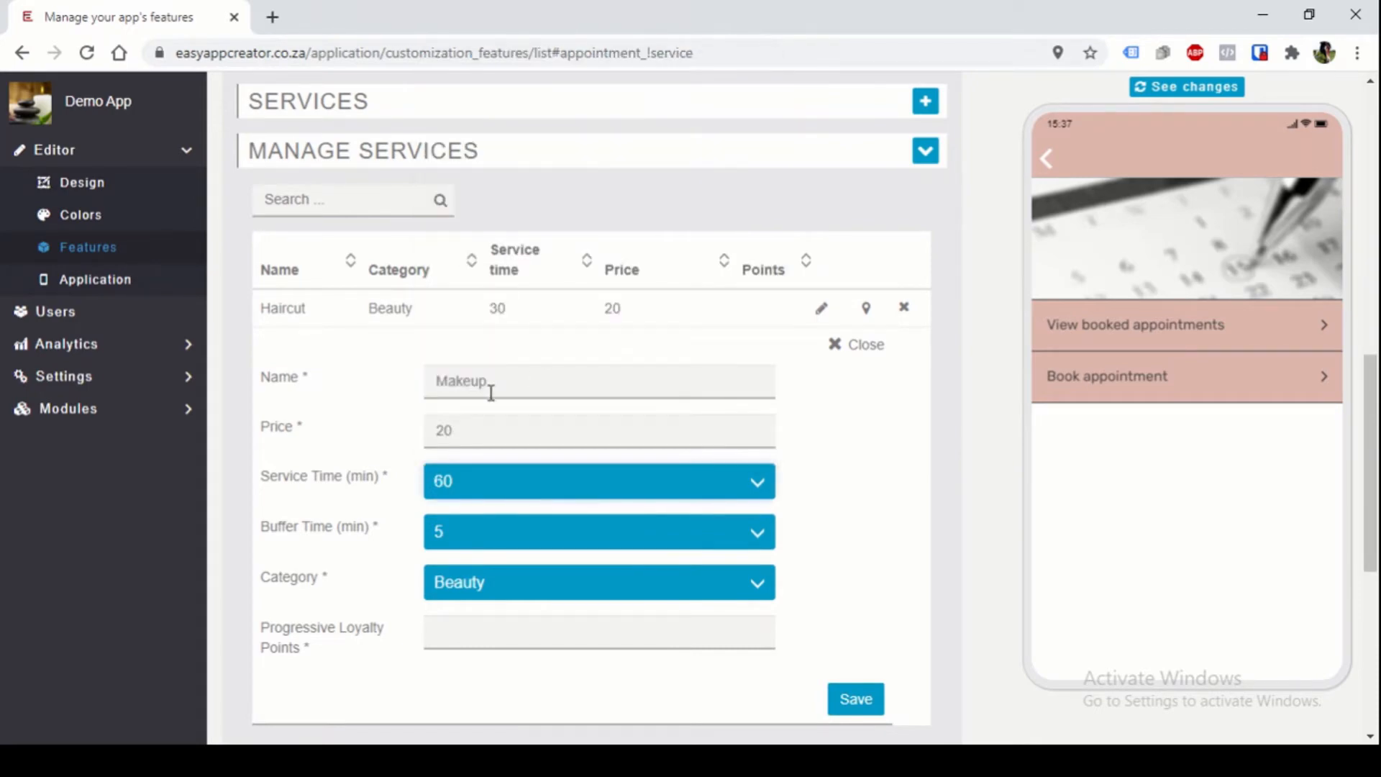
left_click(511, 529)
left_click(468, 317)
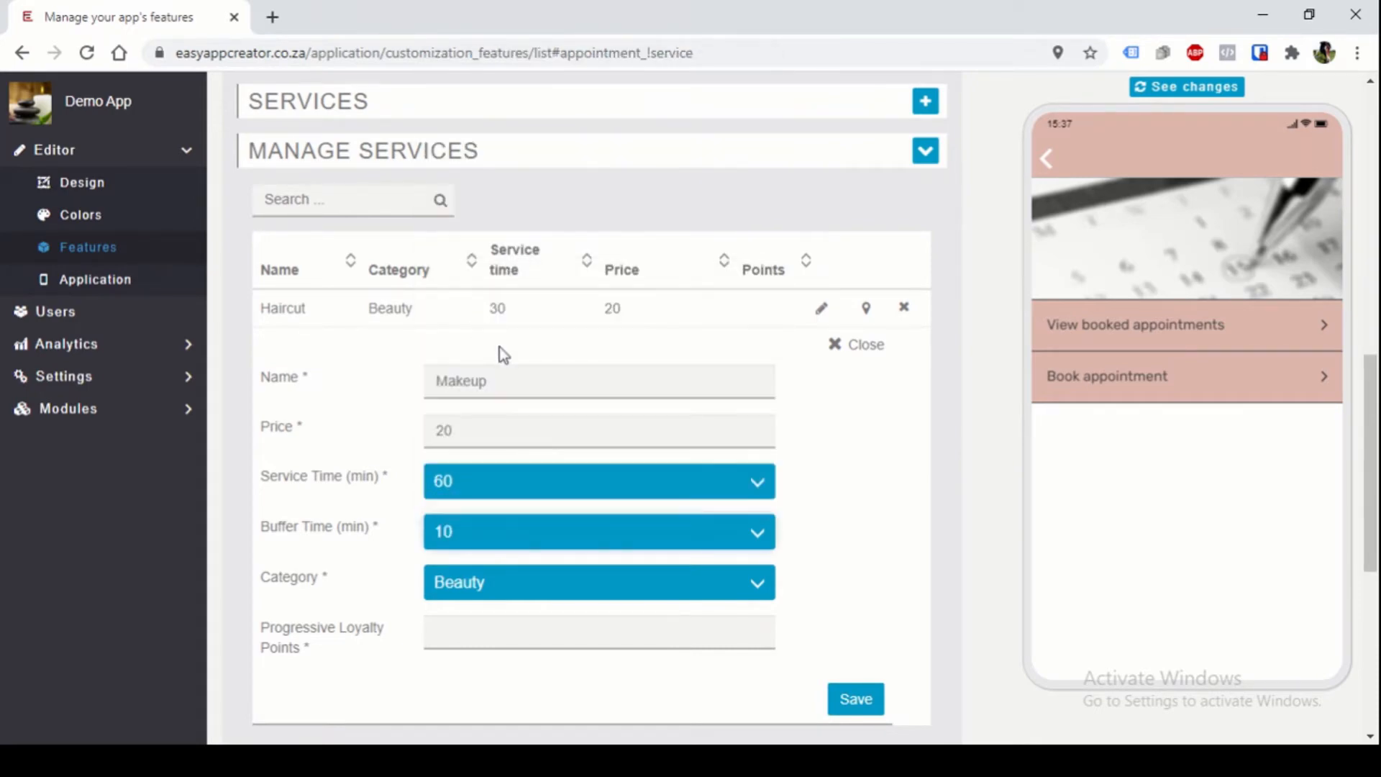
left_click(500, 580)
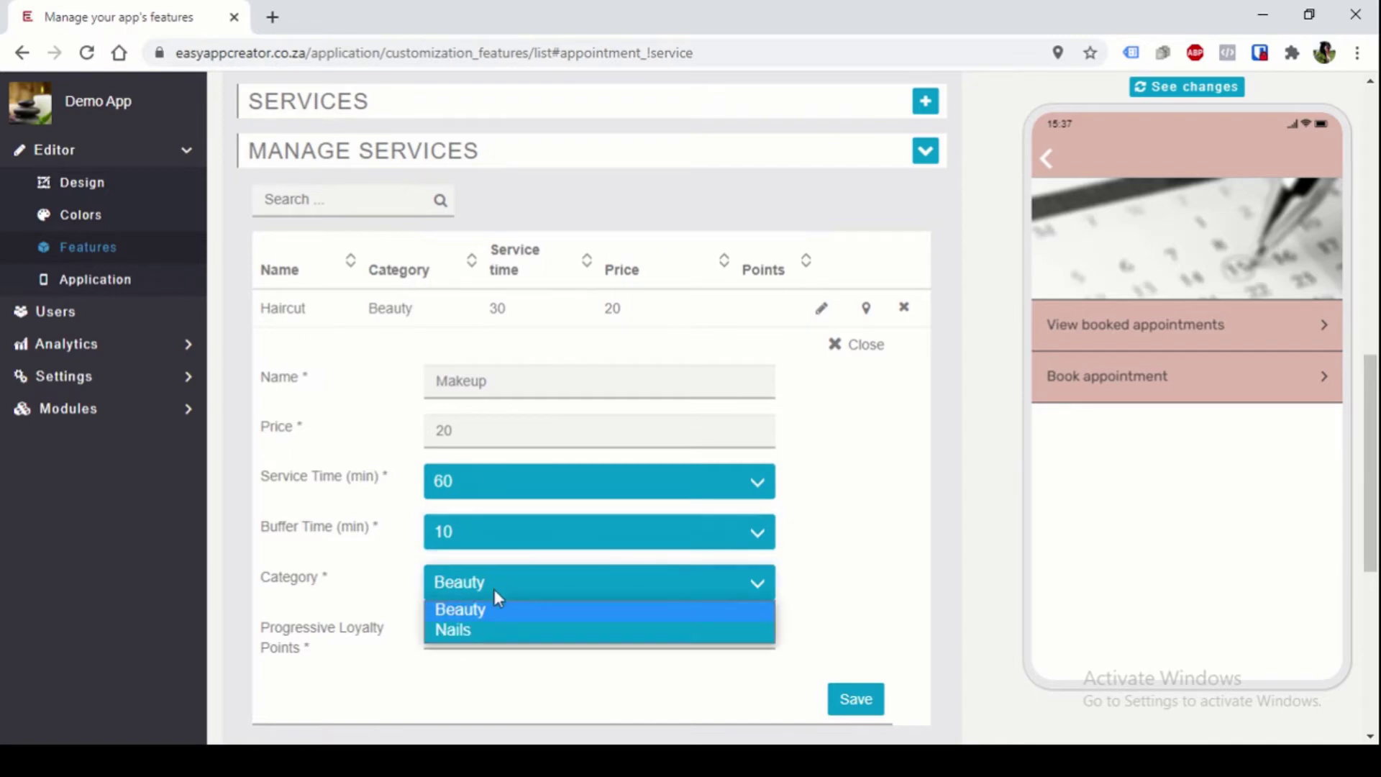
key("Escape")
left_click(465, 636)
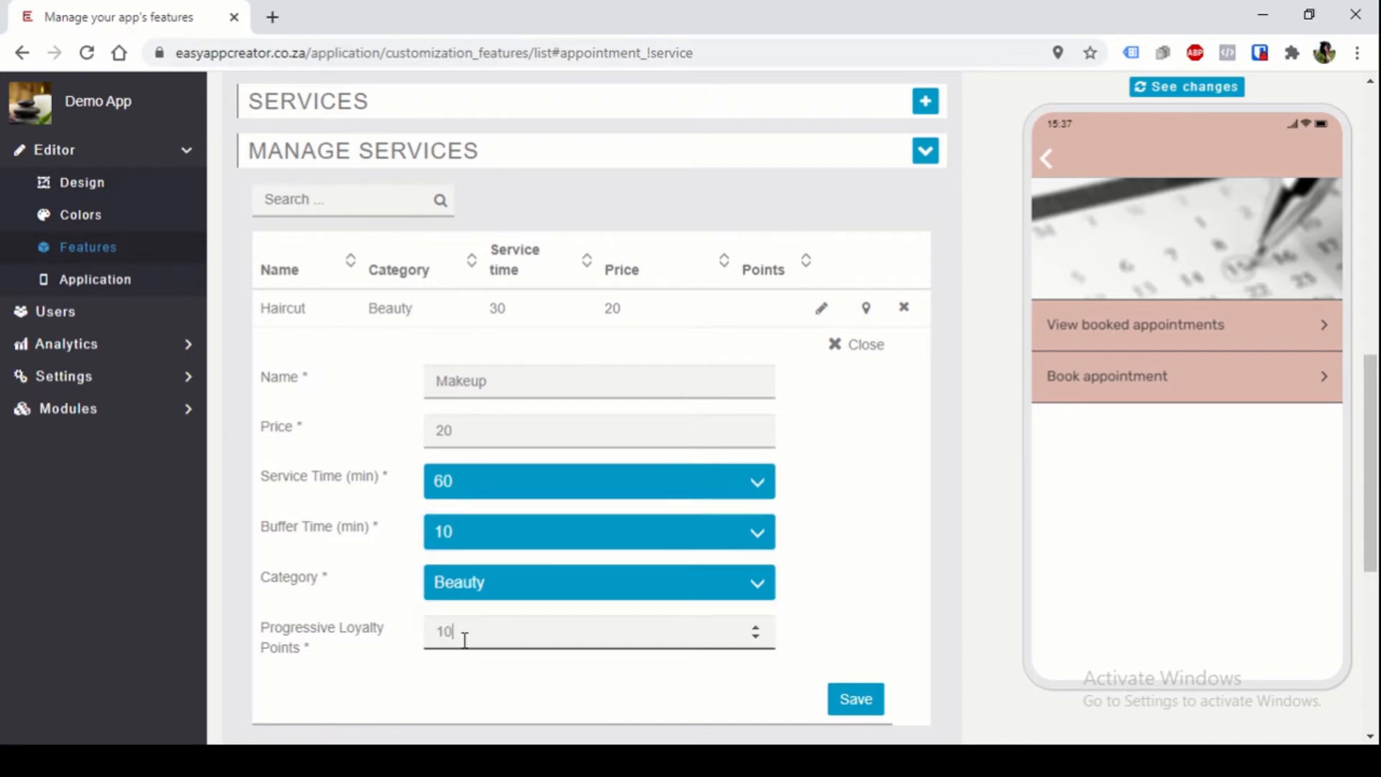
left_click(857, 699)
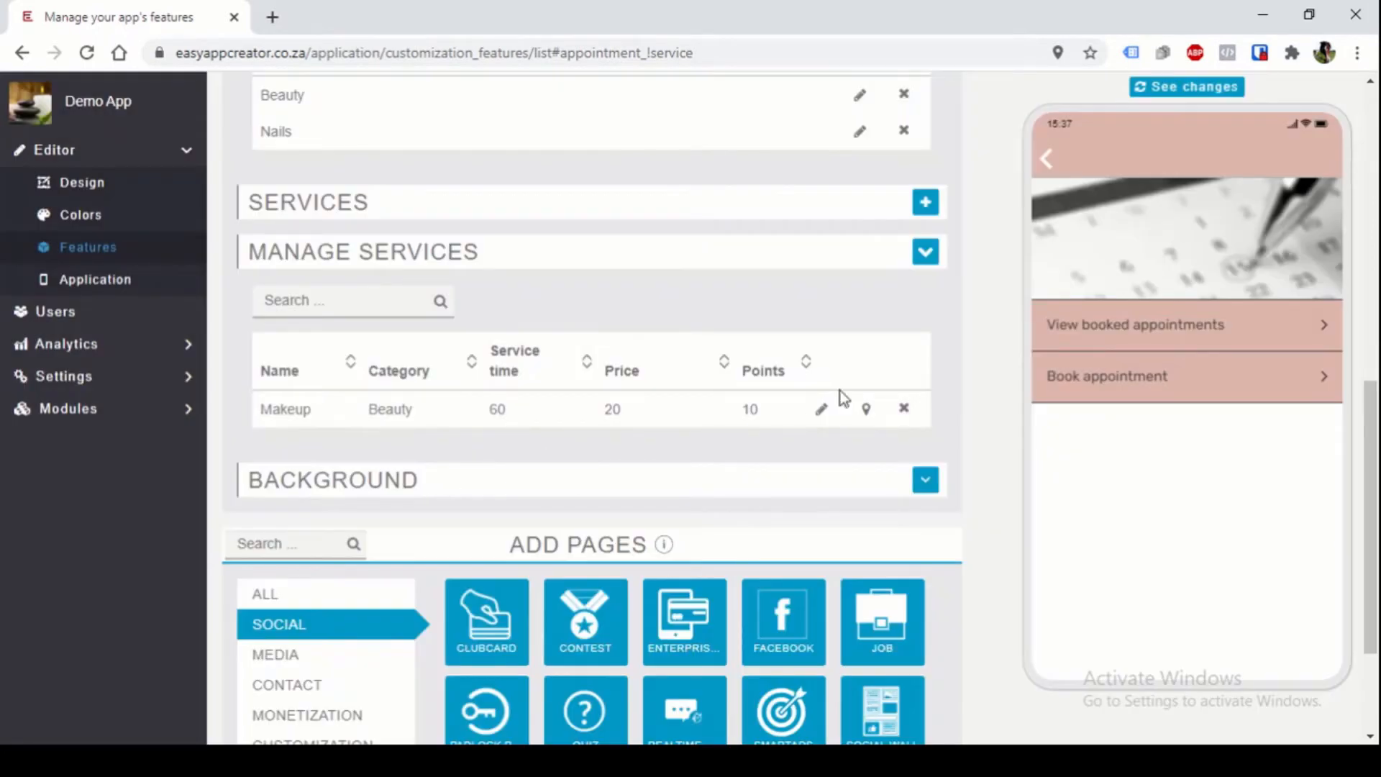
- Create a new service named Nail Set with 50-minute service time and 10-minute buffer
left_click(925, 202)
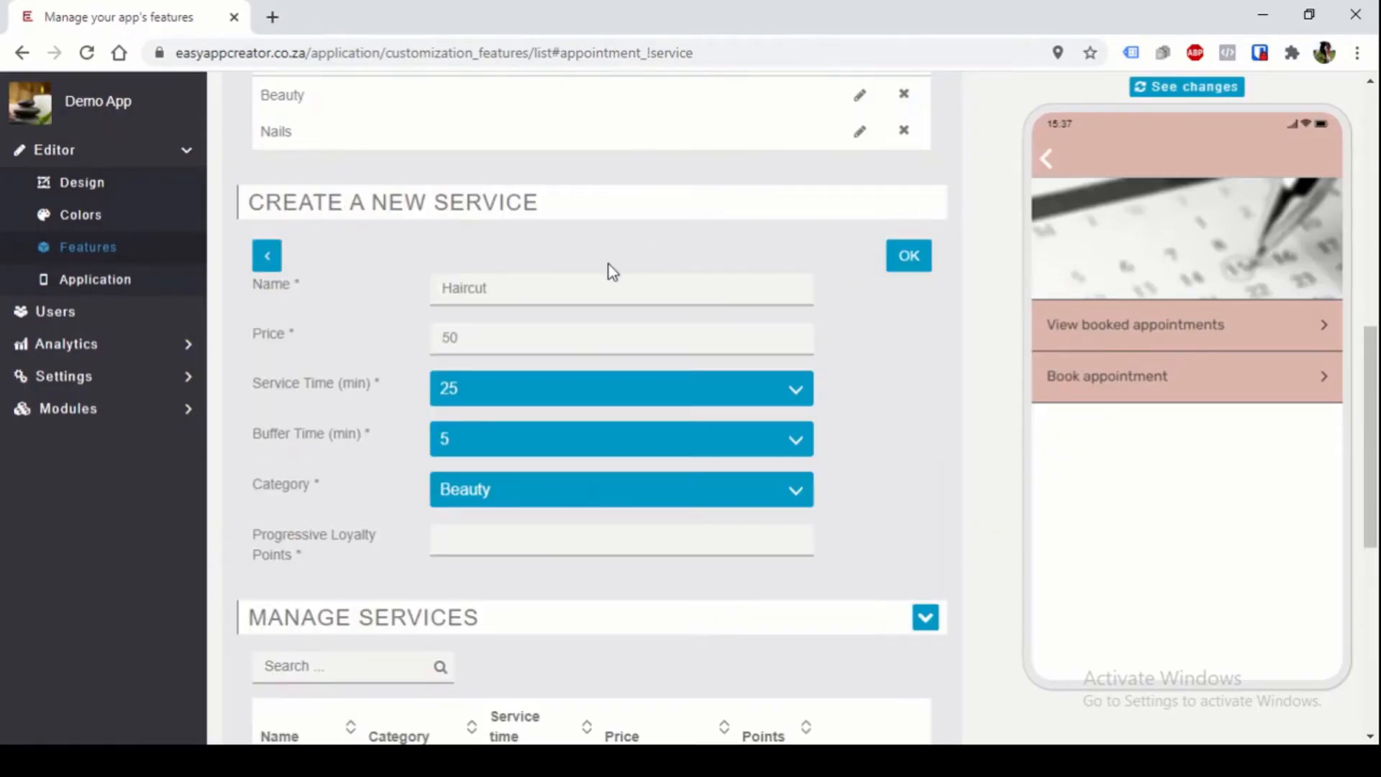
left_click_drag(535, 287, 421, 295)
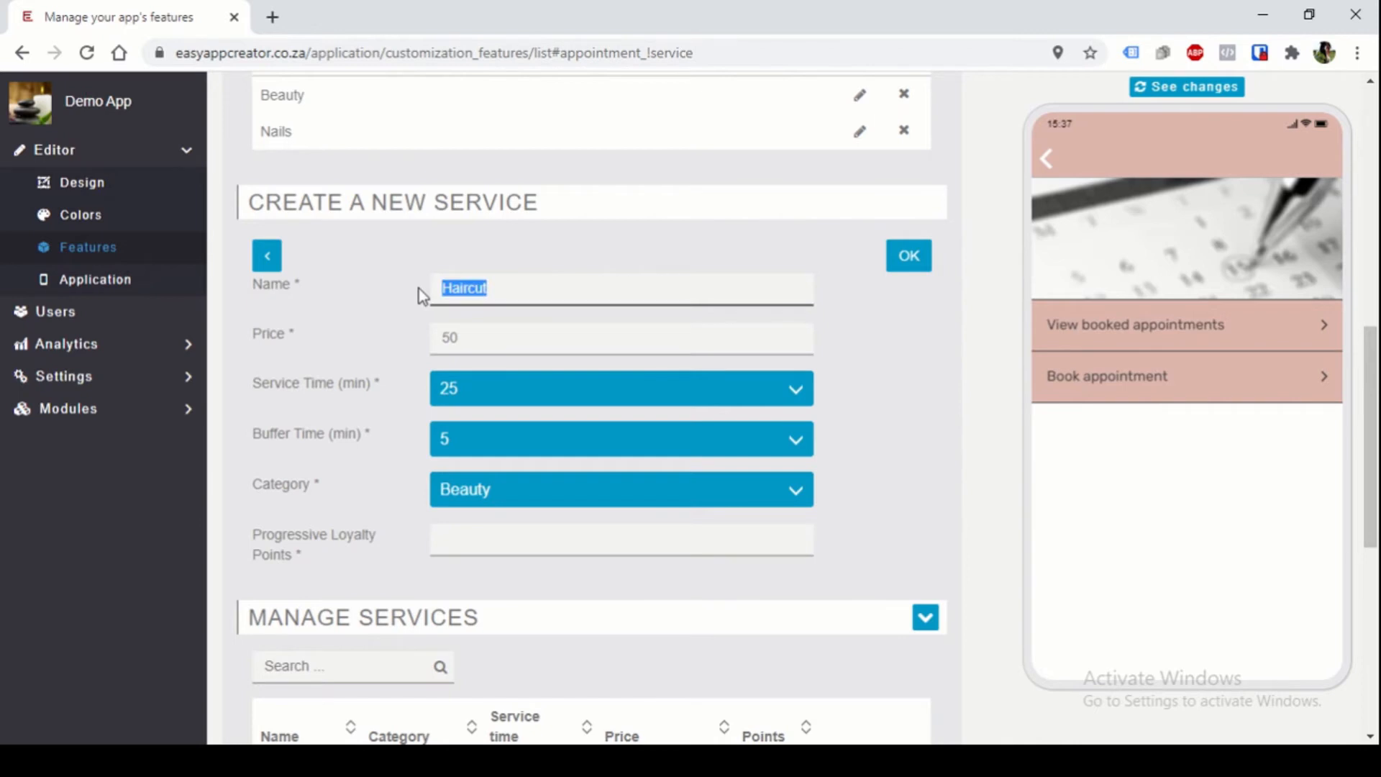
type("Nail Set")
left_click(464, 386)
left_click(480, 169)
left_click(454, 443)
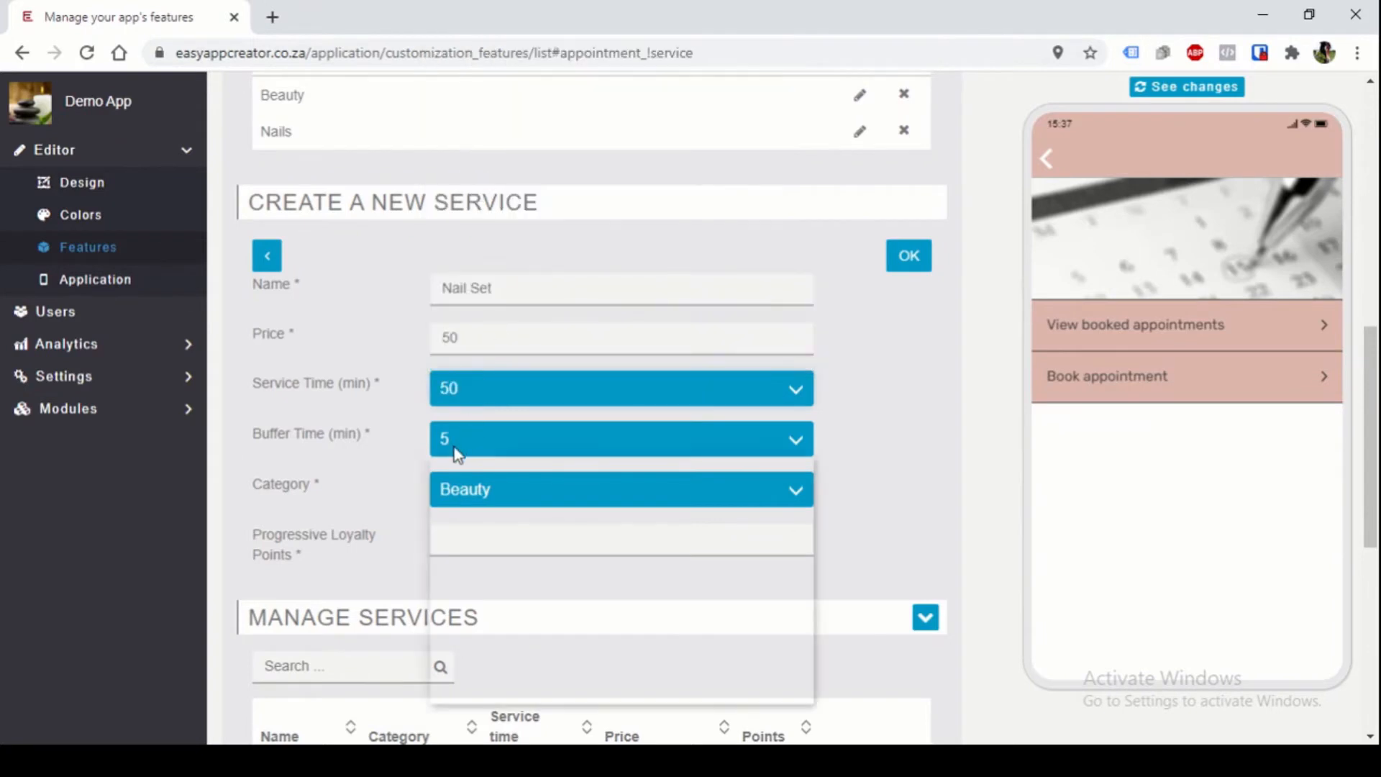
left_click(461, 507)
- Assign Nail Set to the Nails category with 20 loyalty points and create it
left_click(500, 496)
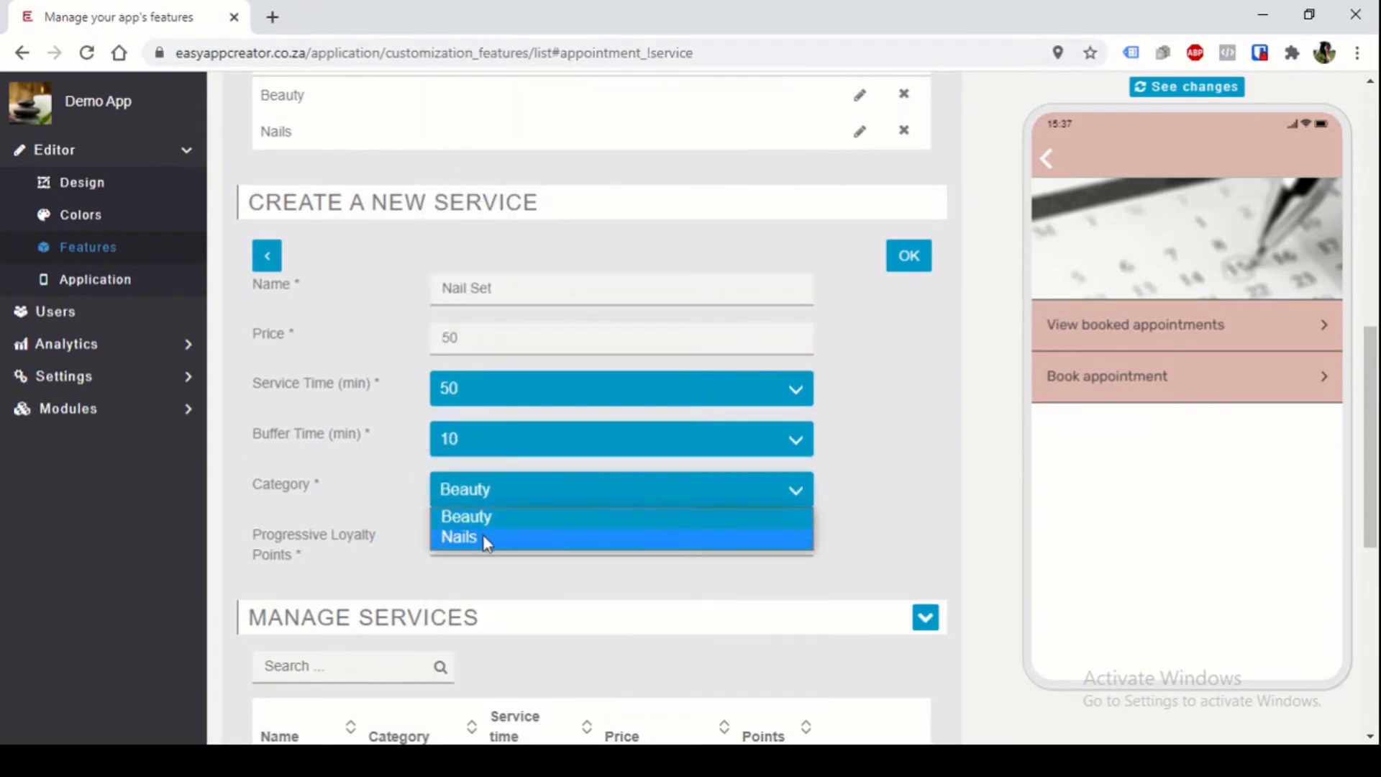
left_click(483, 538)
left_click(478, 545)
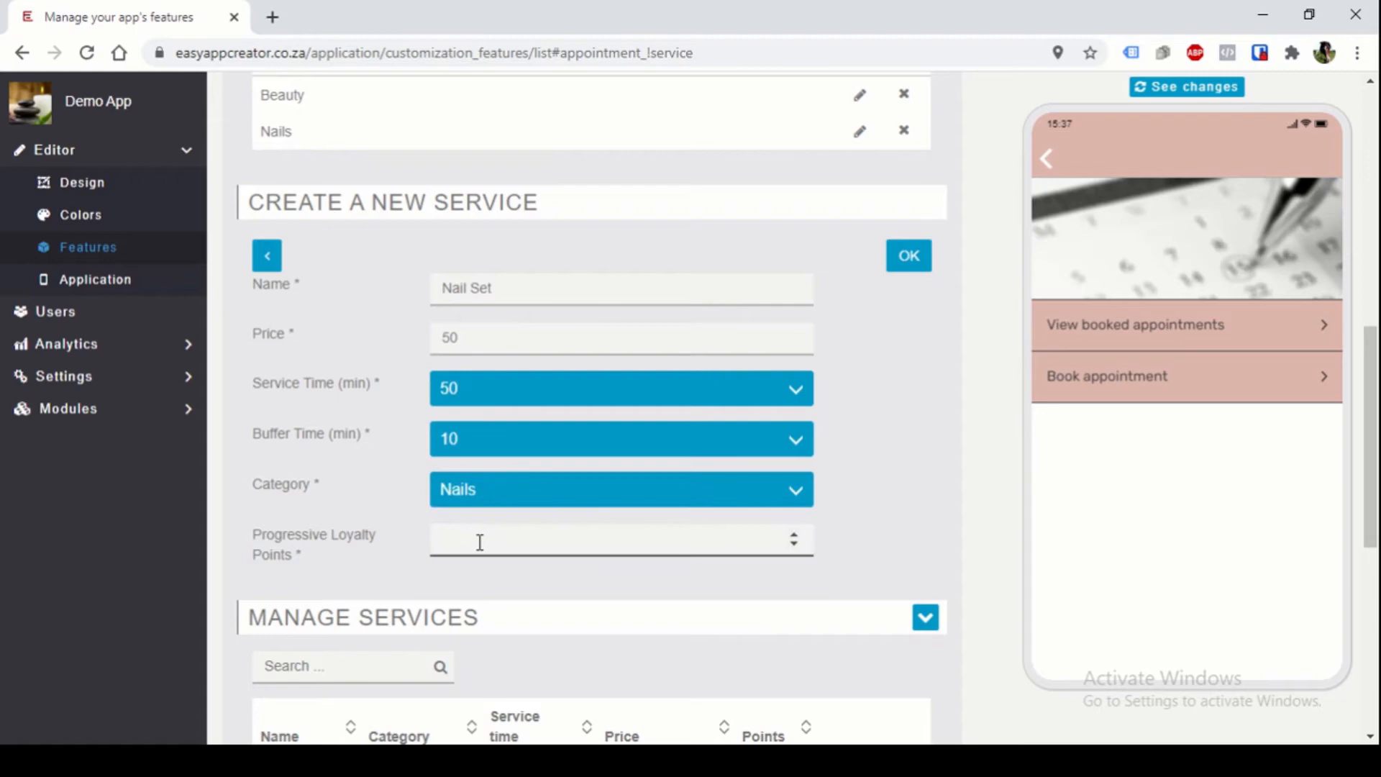
type("20")
left_click(910, 258)
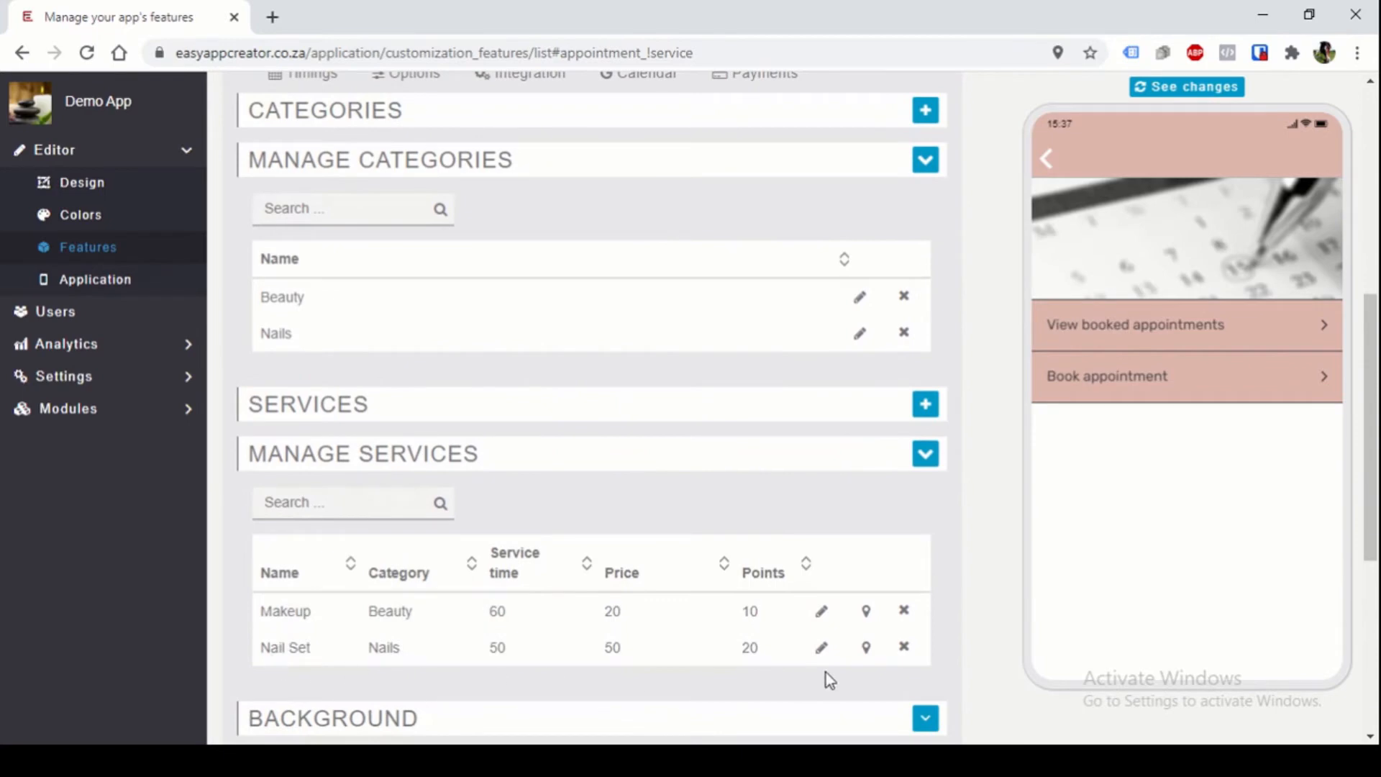
scroll(825, 673, "up", 5)
scroll(826, 673, "up", 3)
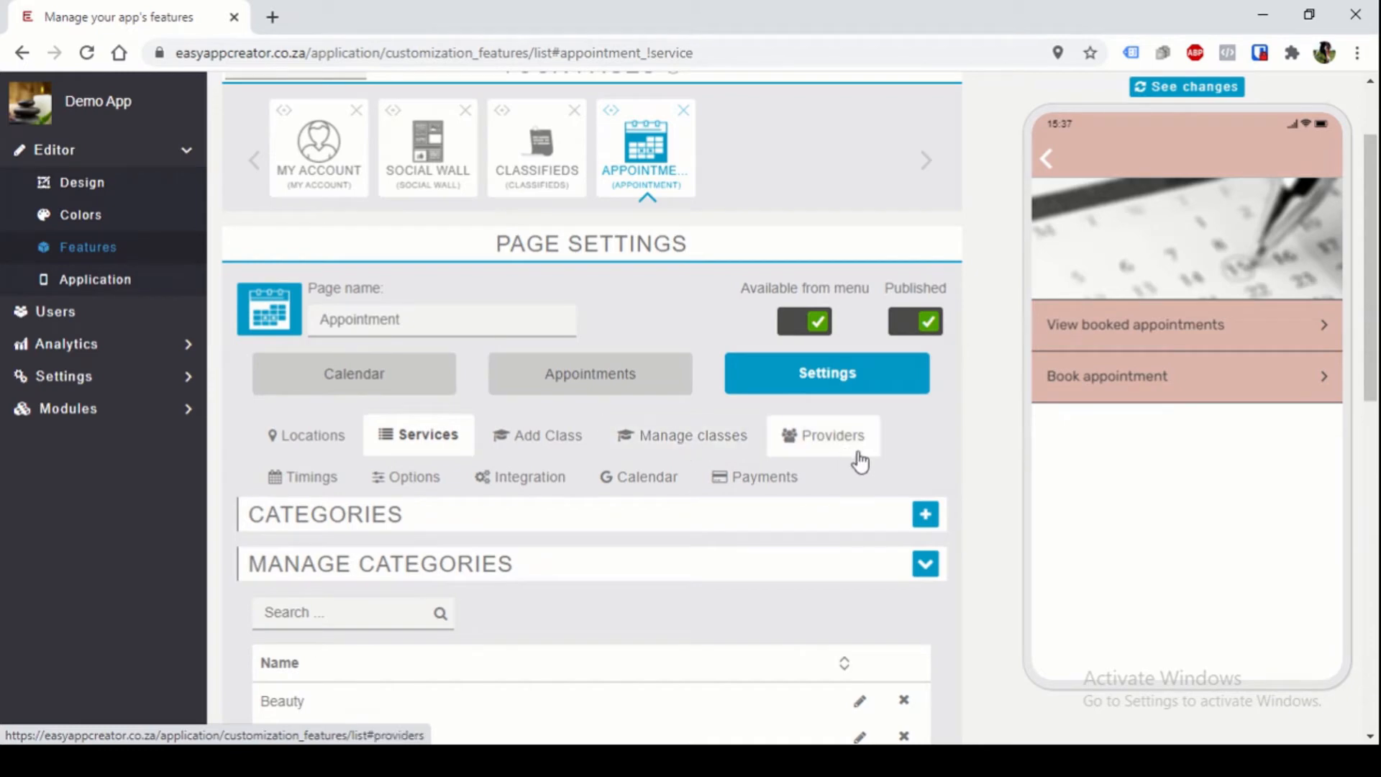
- Show the Providers settings listing the Efexx Apps provider
left_click(831, 435)
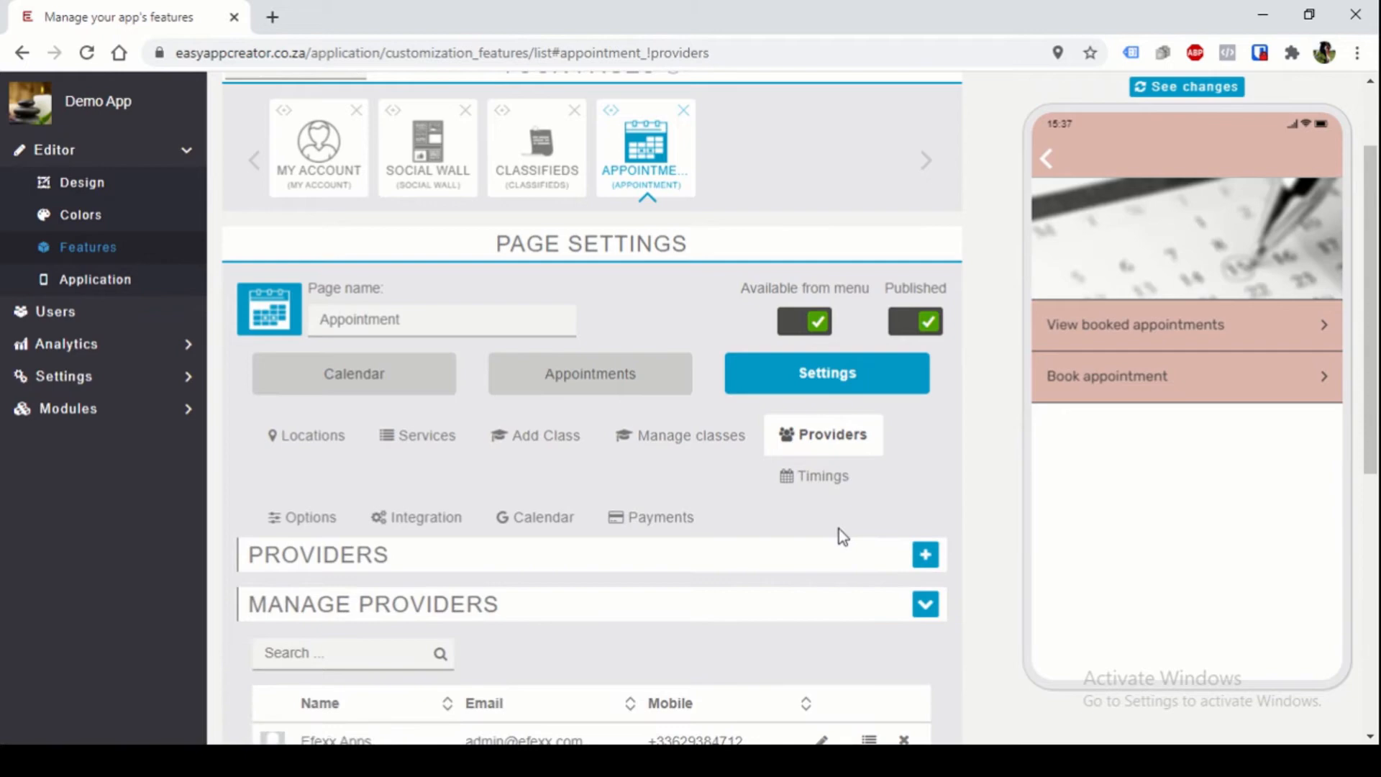
scroll(842, 534, "down", 2)
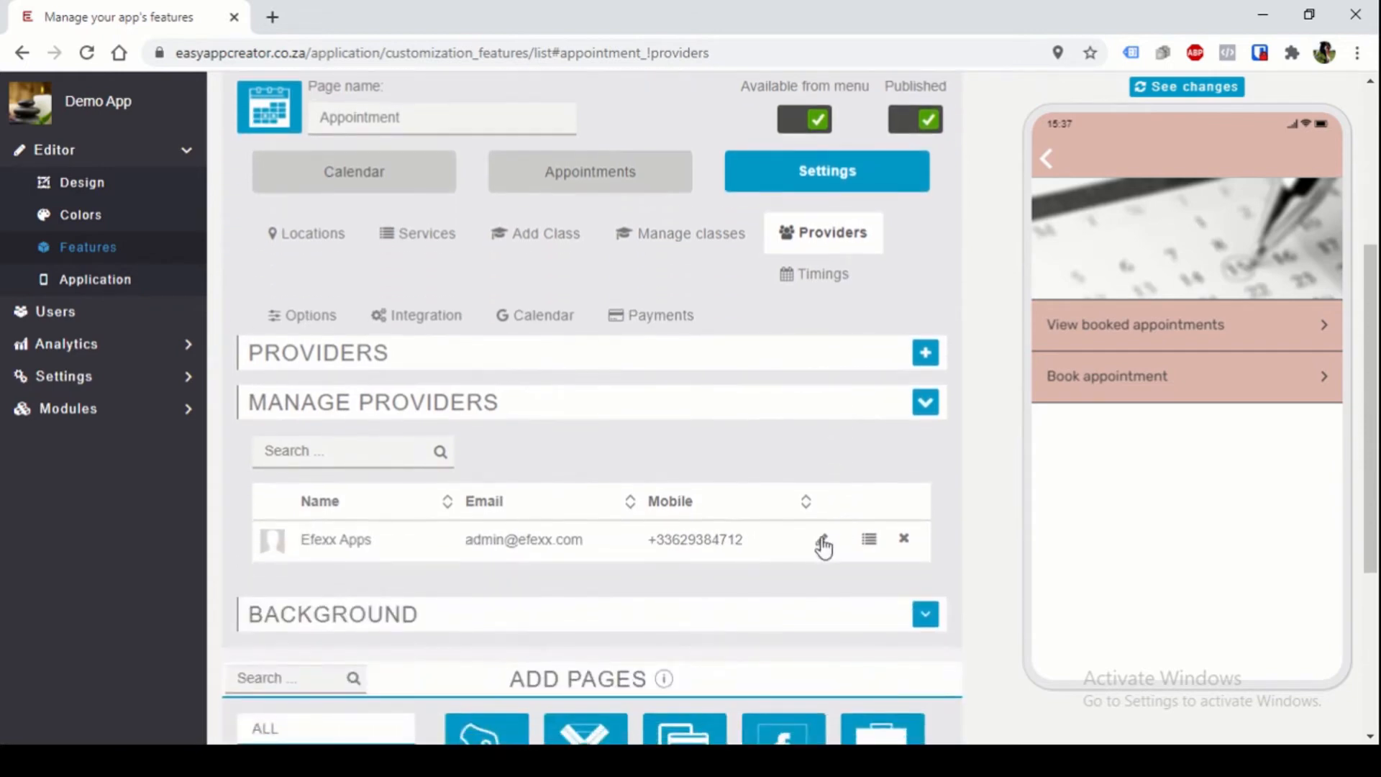
- Rename the Efexx Apps provider to Nail & Beauty with new email and mobile from a saved contact
left_click(822, 542)
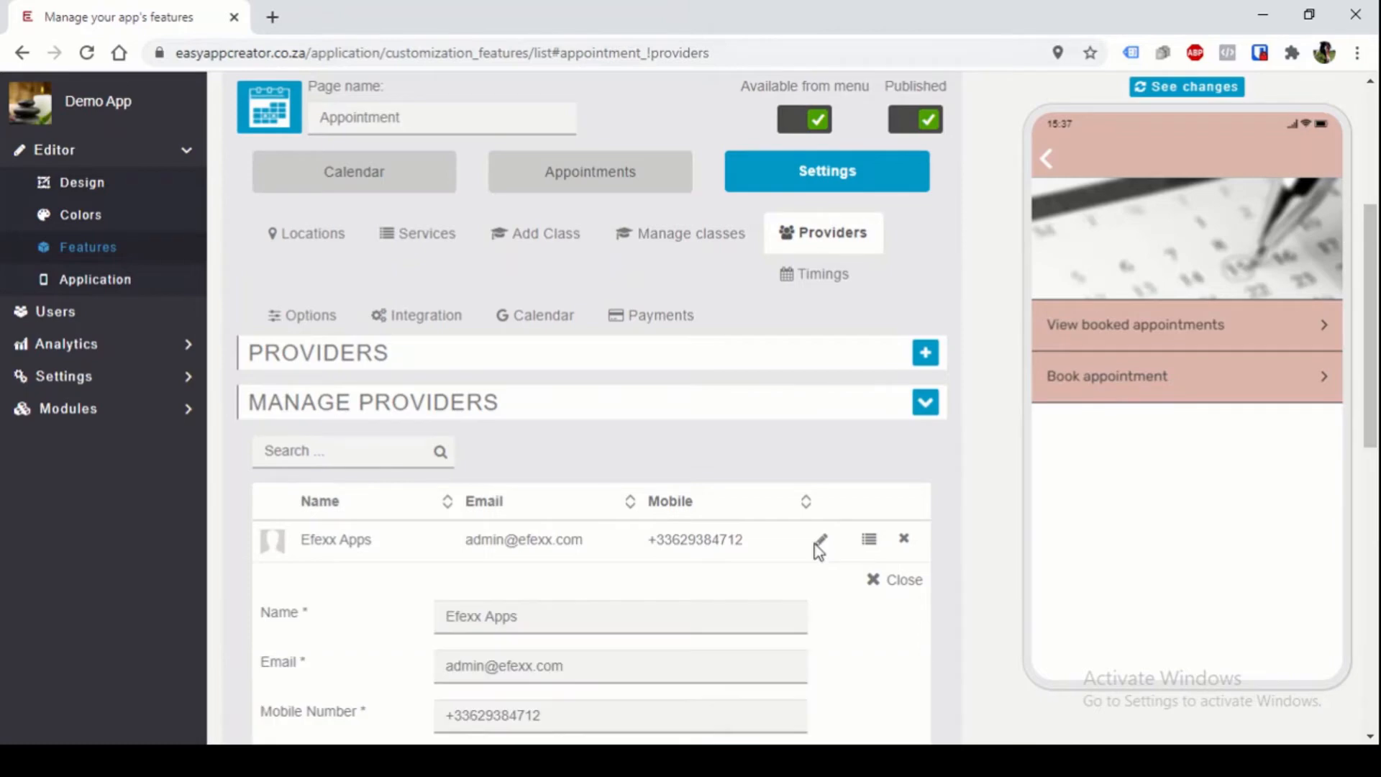
scroll(819, 549, "down", 1)
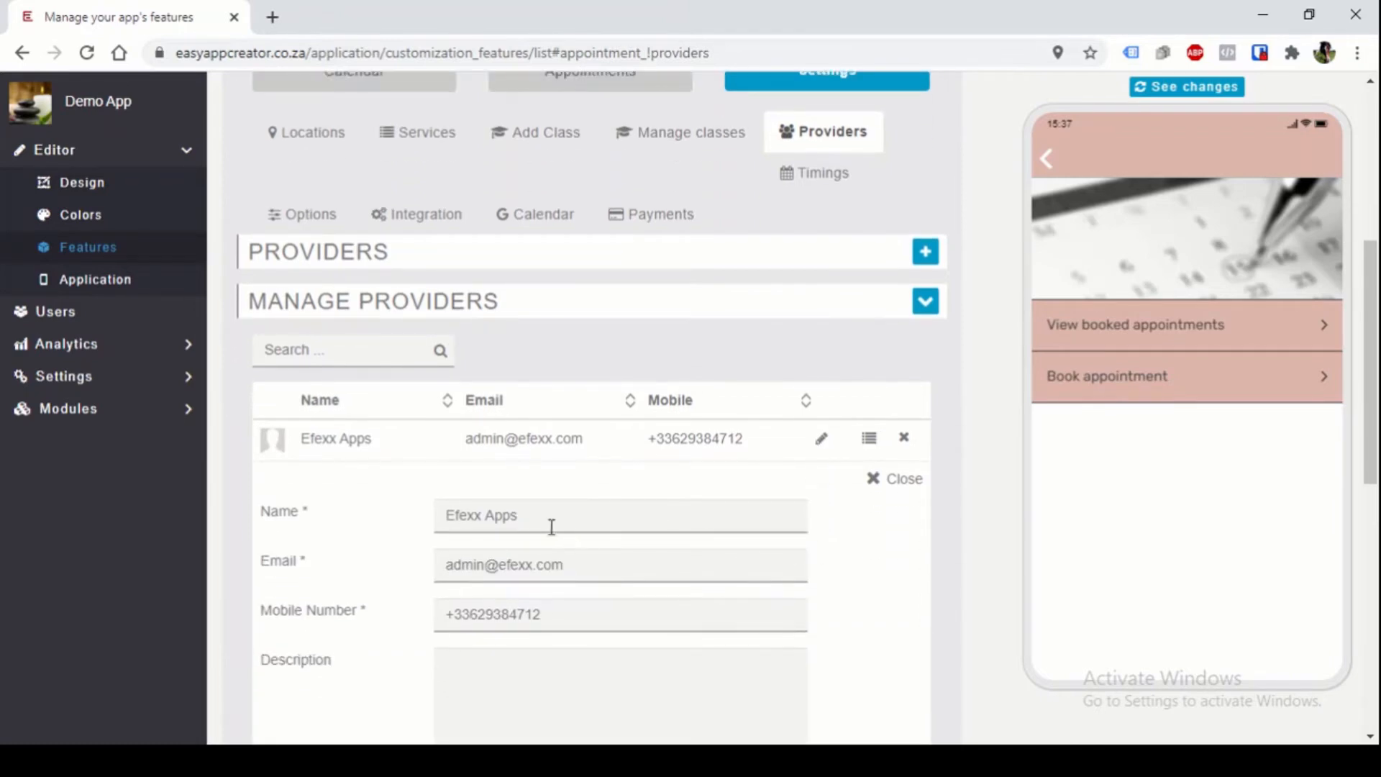
left_click_drag(550, 526, 401, 530)
type("Nai")
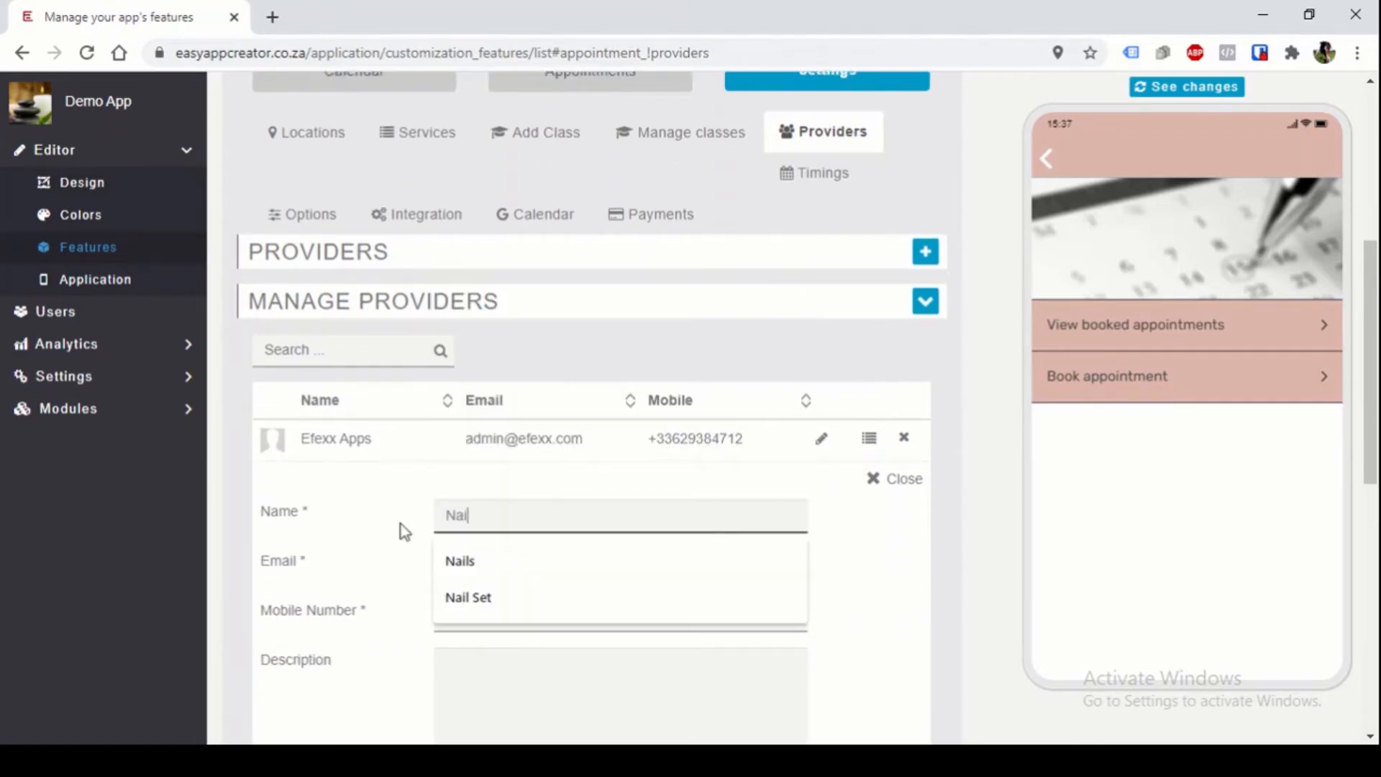
type("l & Beauty")
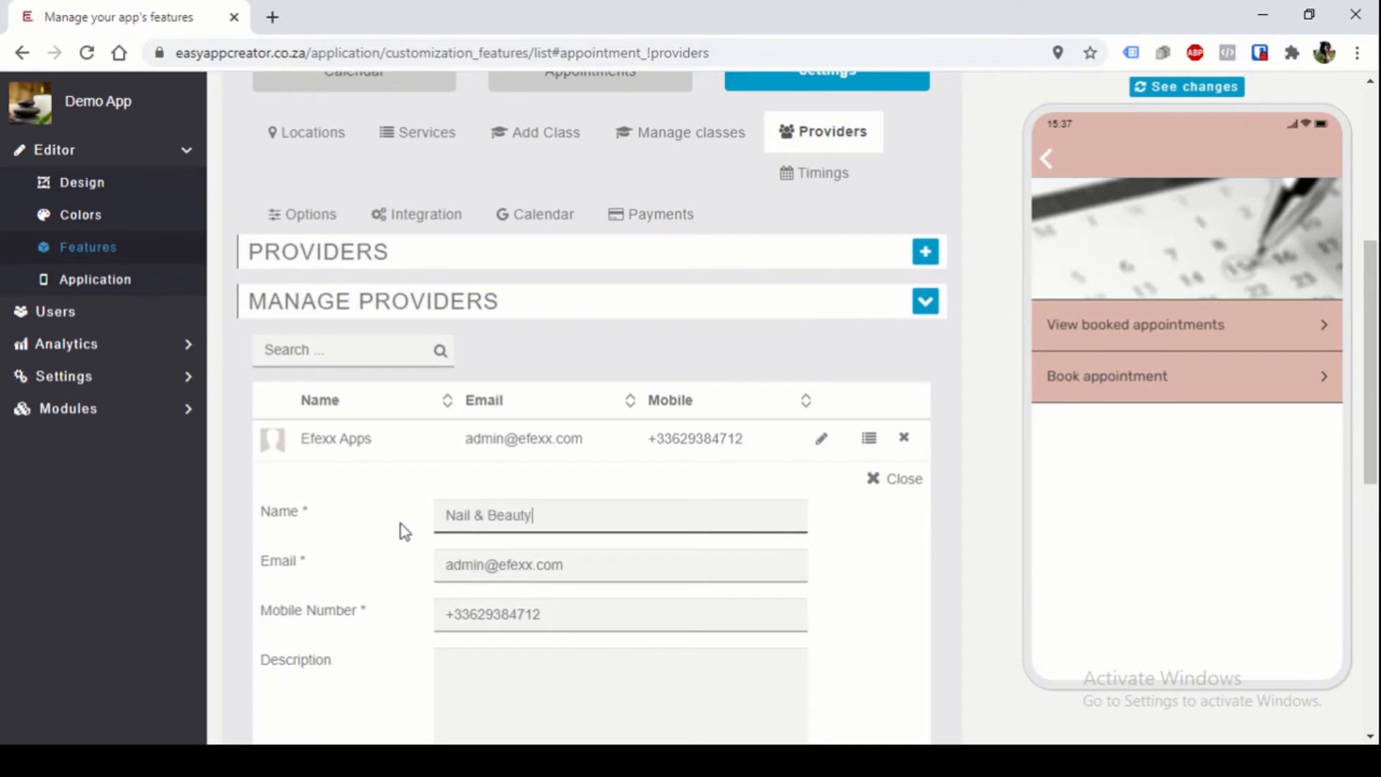
left_click_drag(583, 568, 437, 569)
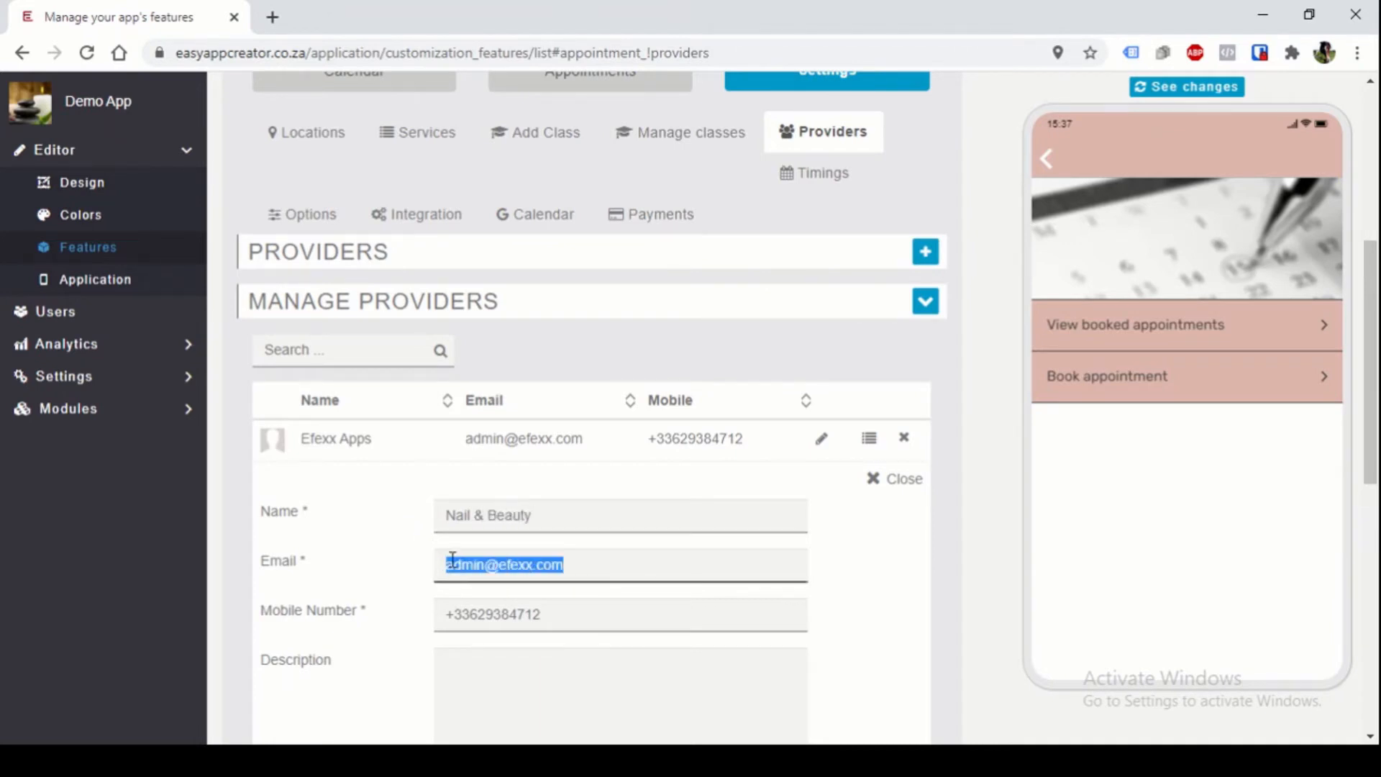
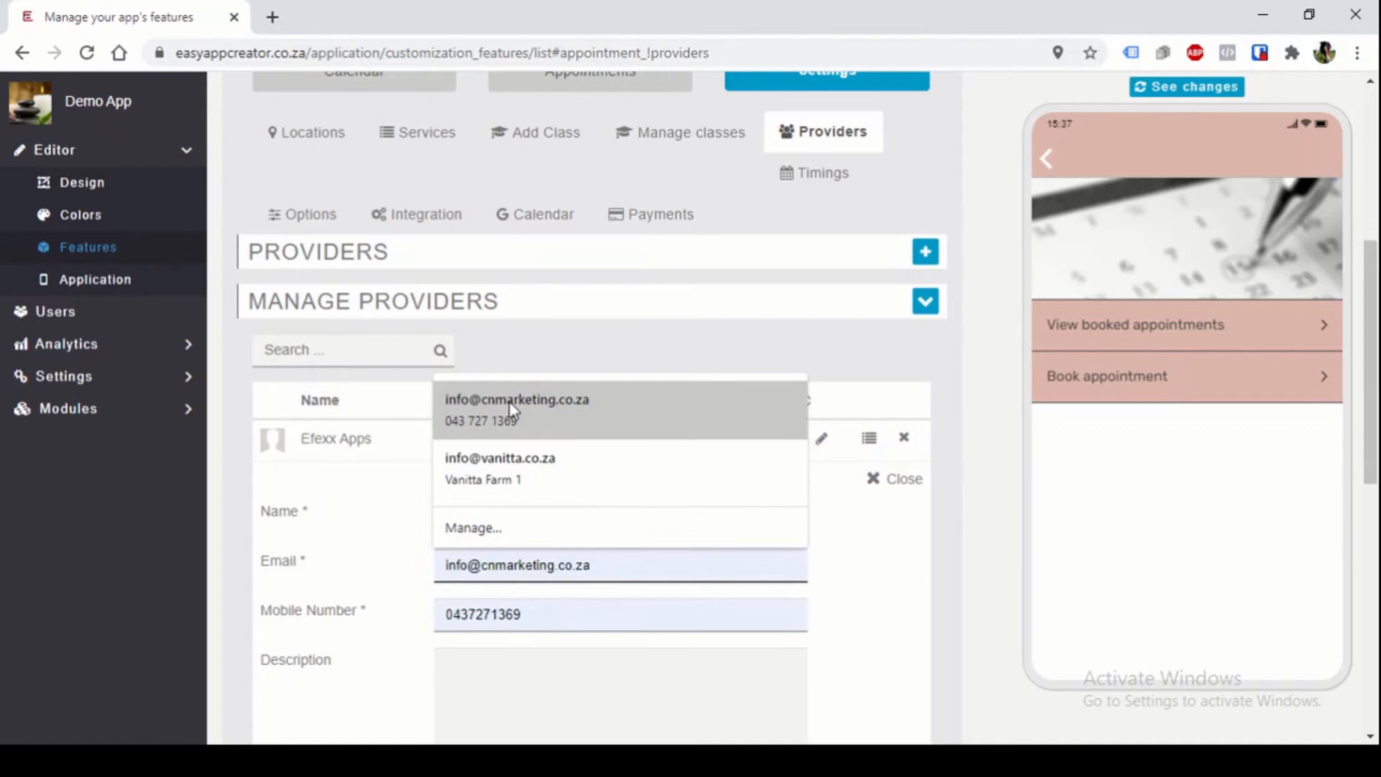
left_click(517, 405)
left_click(541, 615)
- Add a description and profile image, then save the Nail & Beauty provider
left_click(531, 660)
scroll(531, 661, "down", 3)
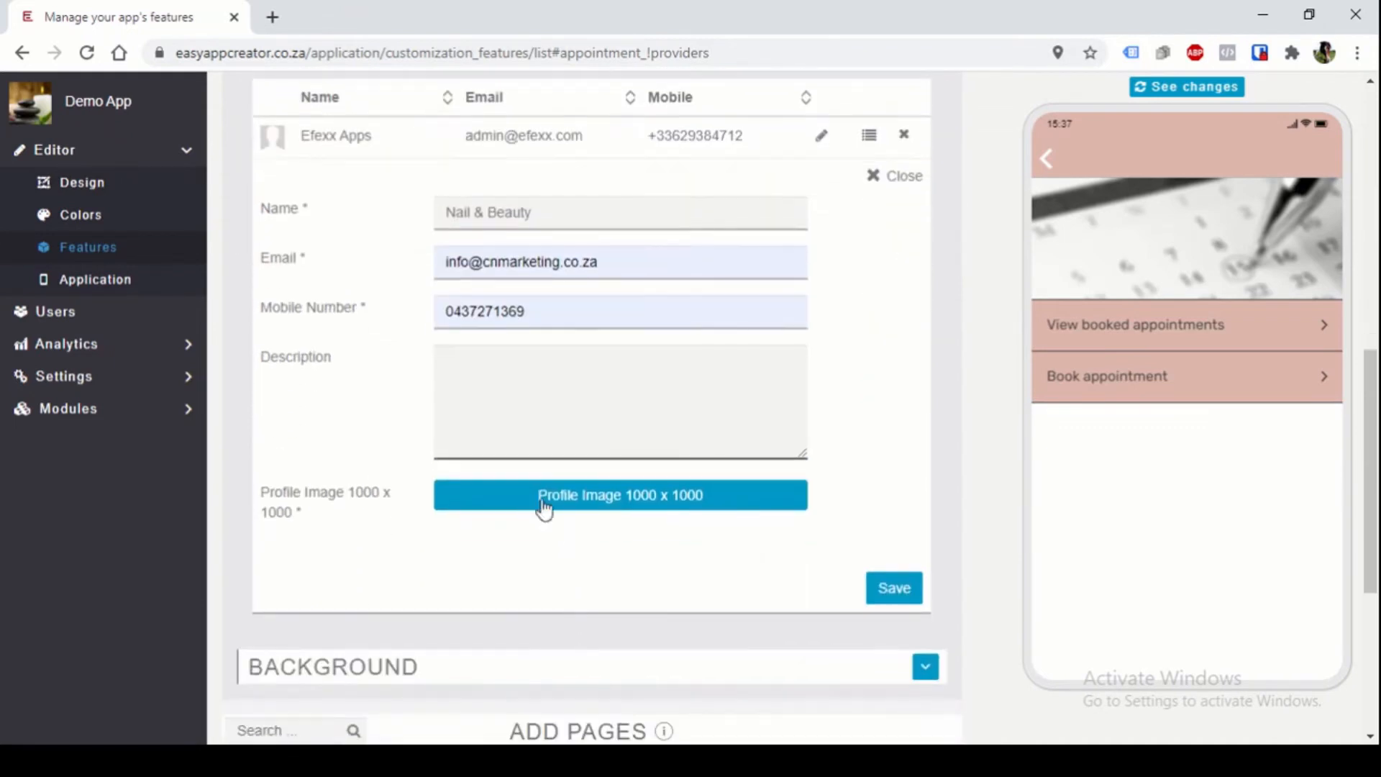
type("gh")
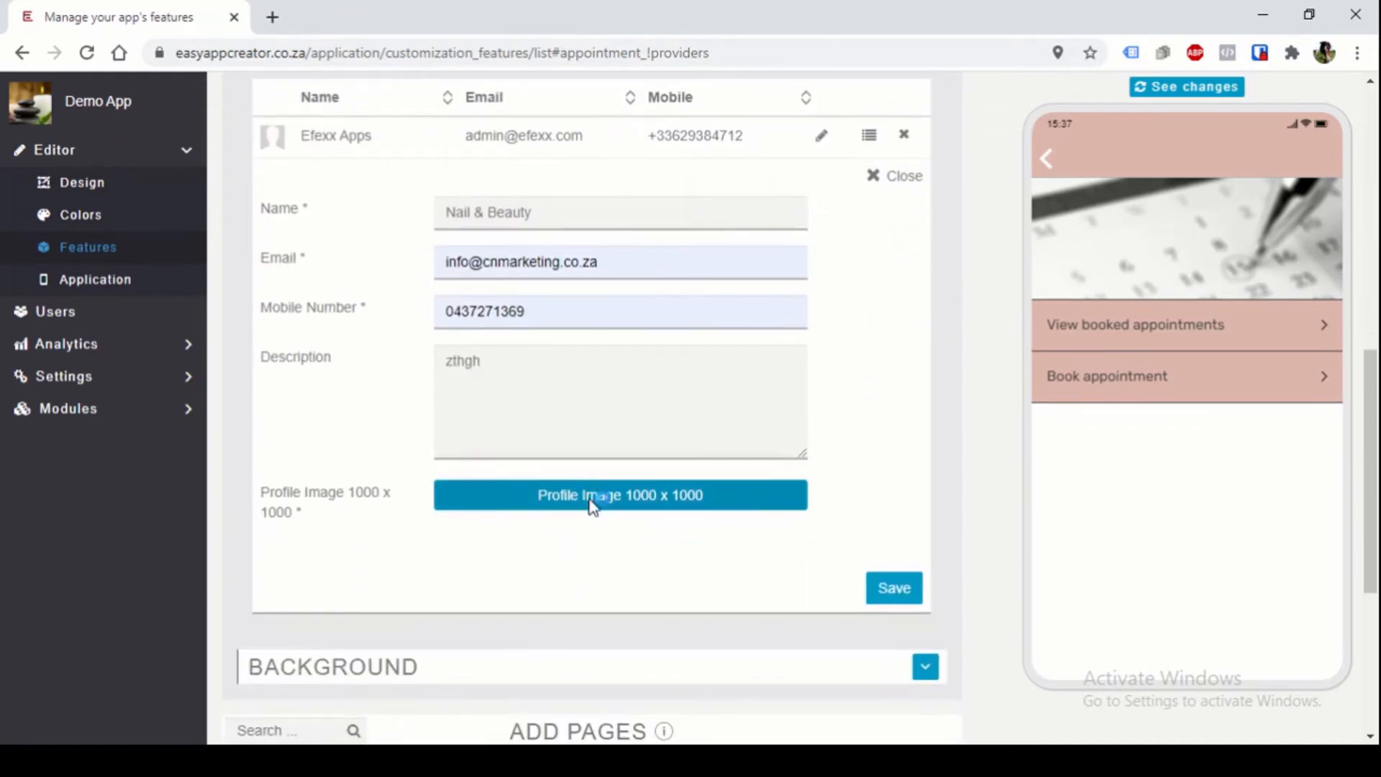
left_click(592, 494)
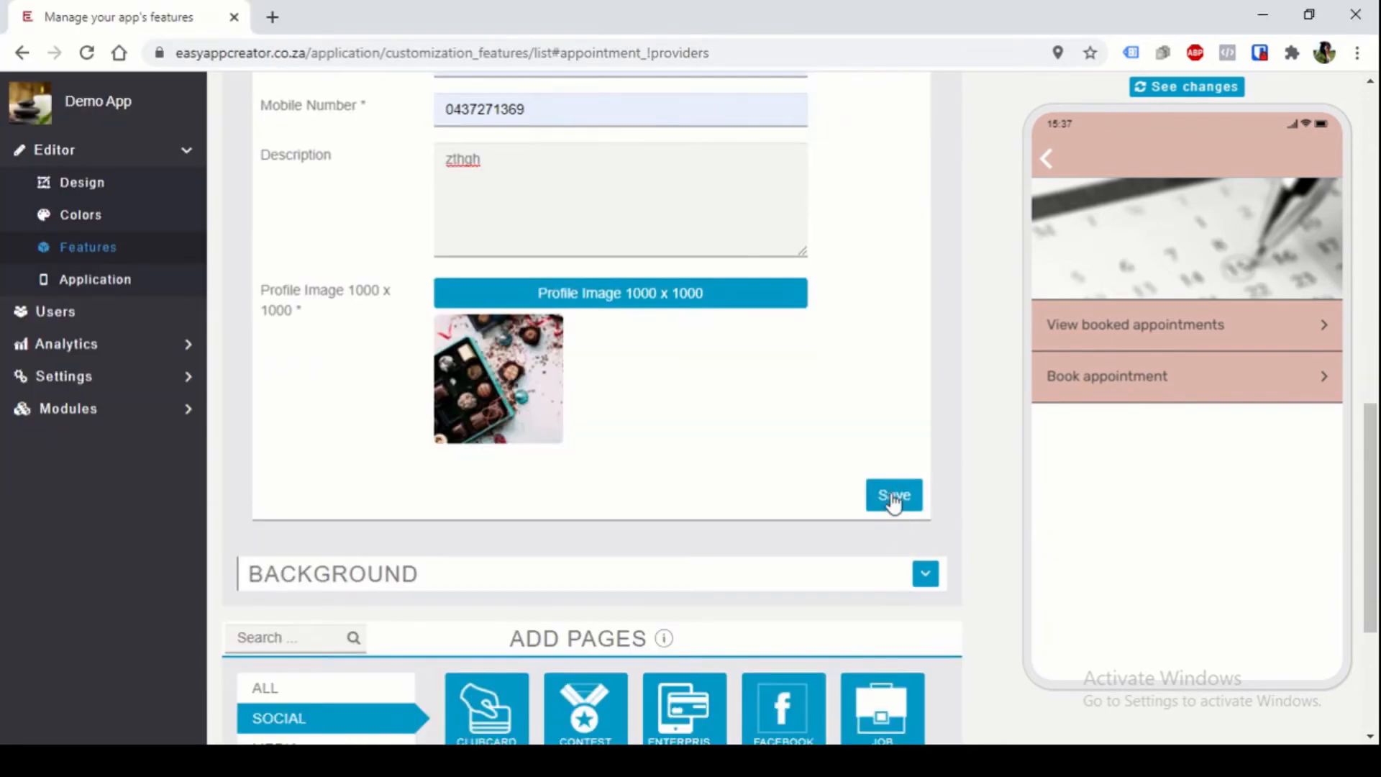
left_click(895, 496)
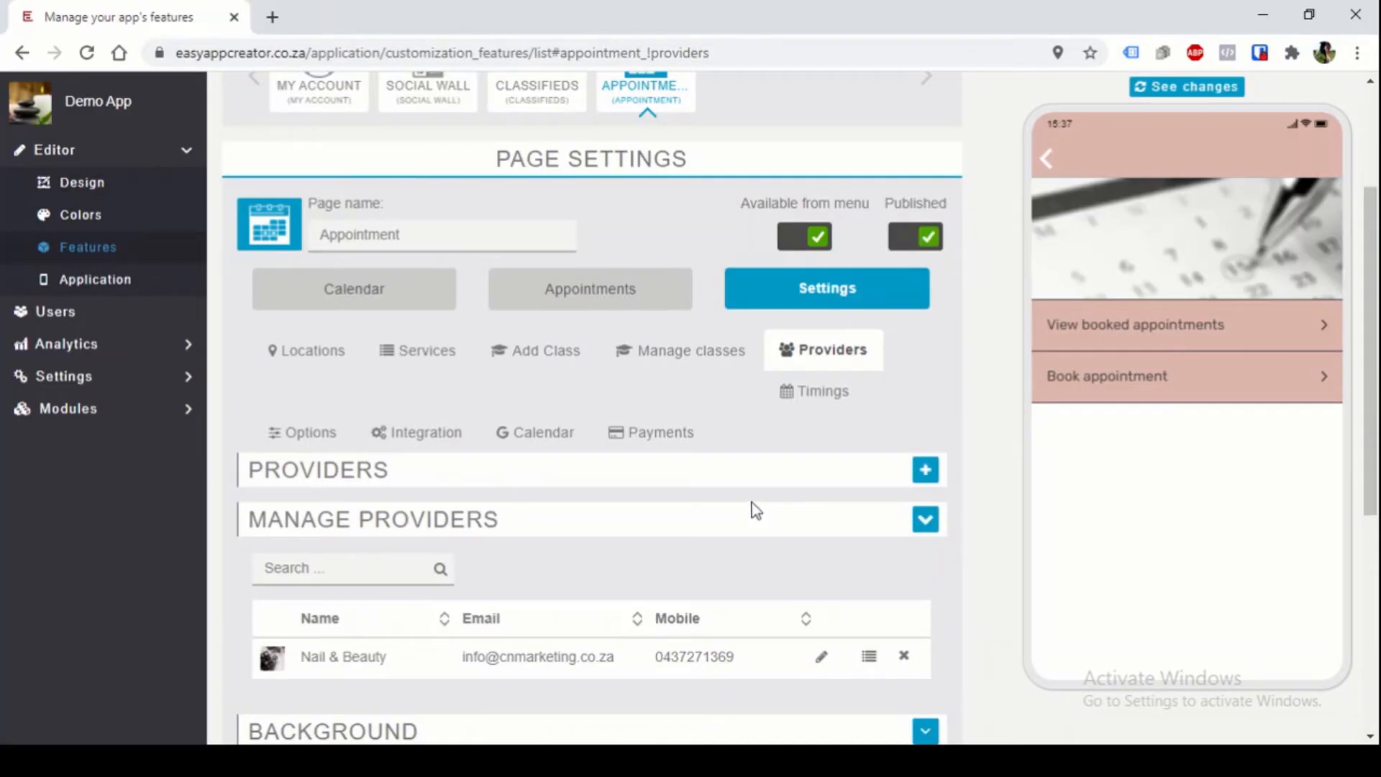
- Create a new provider Hair & Nails with its name, email, mobile number and description
left_click(925, 469)
scroll(793, 476, "down", 2)
left_click(510, 359)
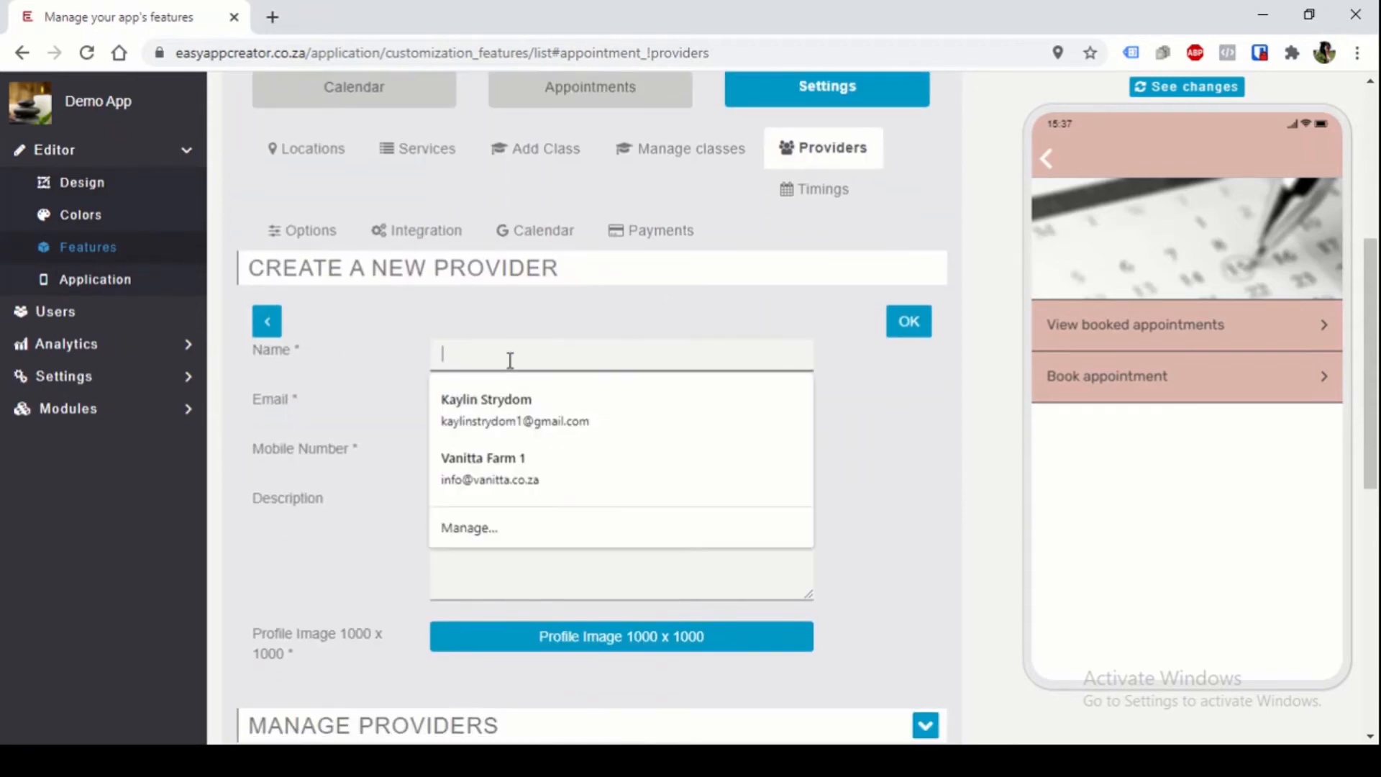
type("Hai")
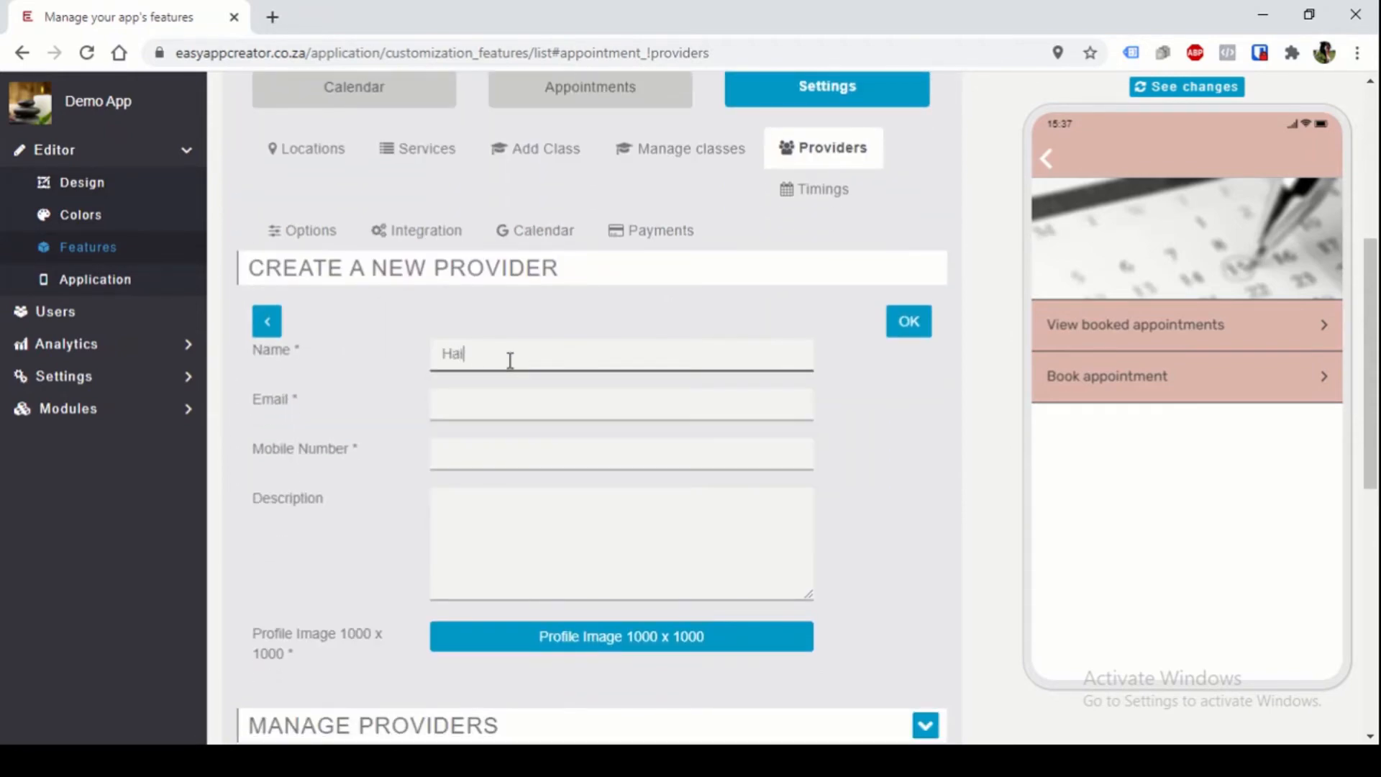
type("r & Nail")
type("s")
left_click(491, 402)
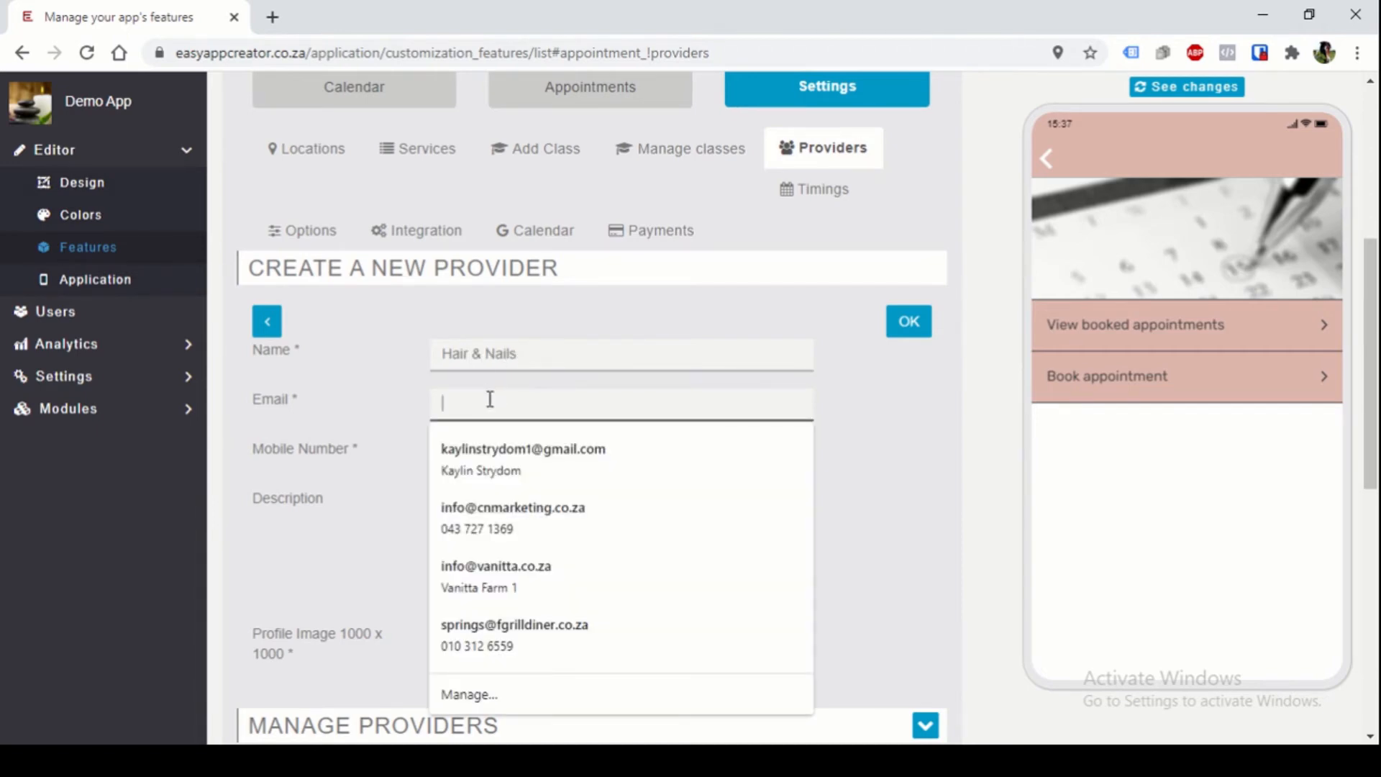
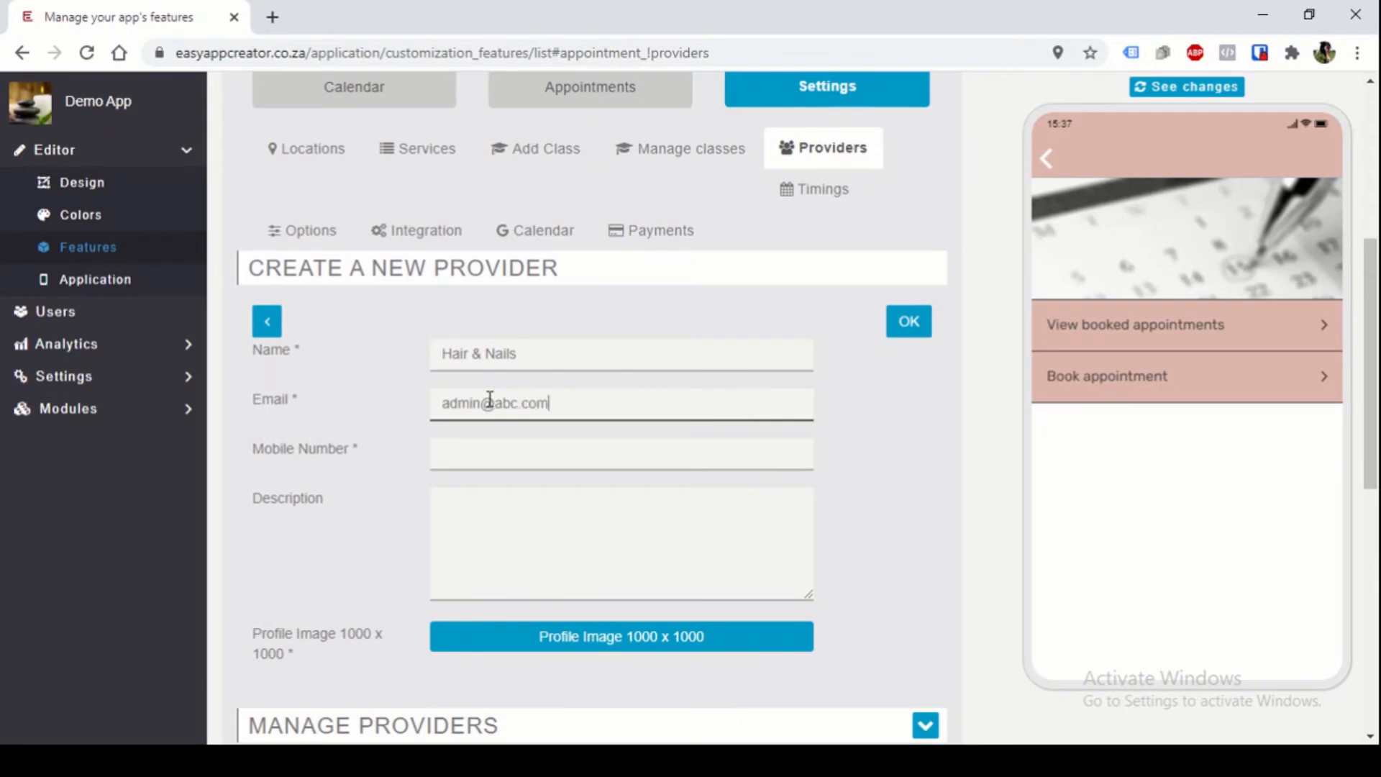
left_click(509, 465)
type("0")
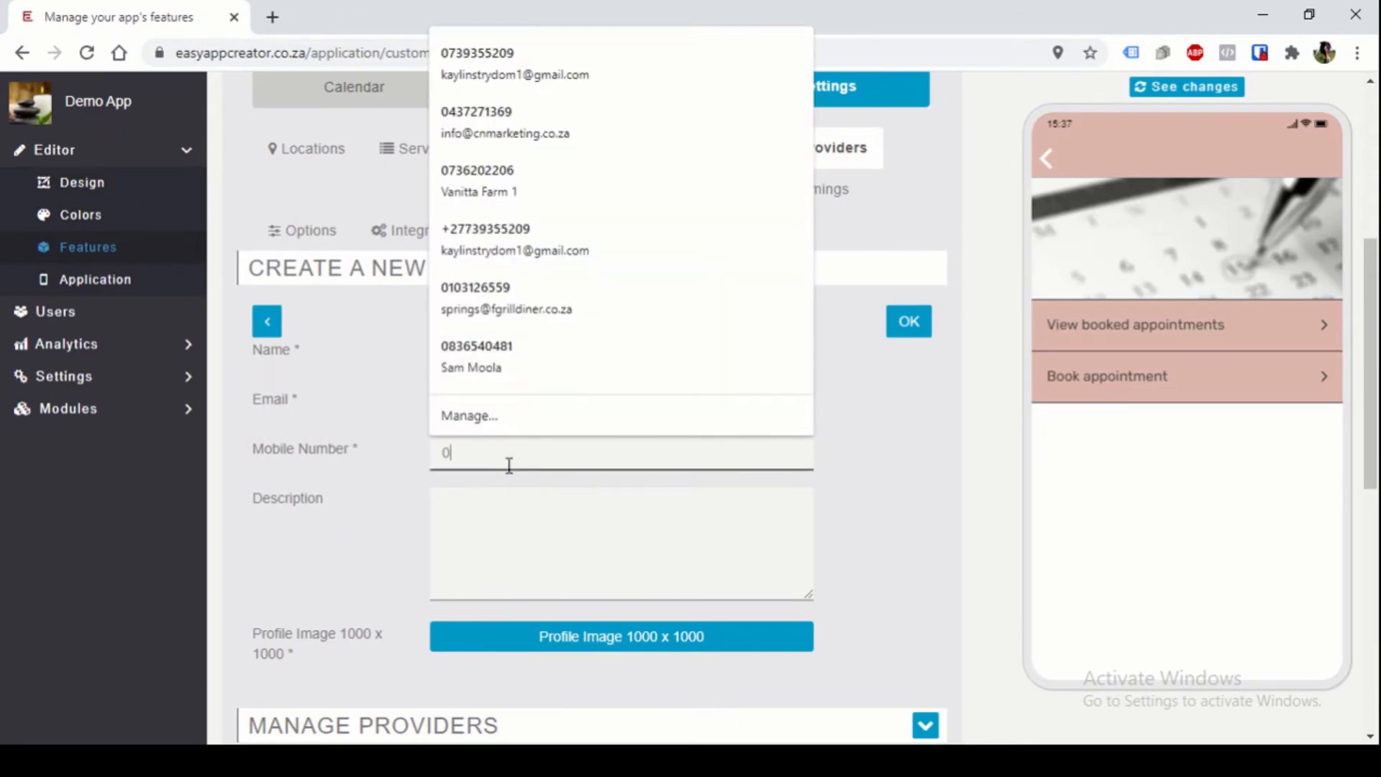
type("1234589")
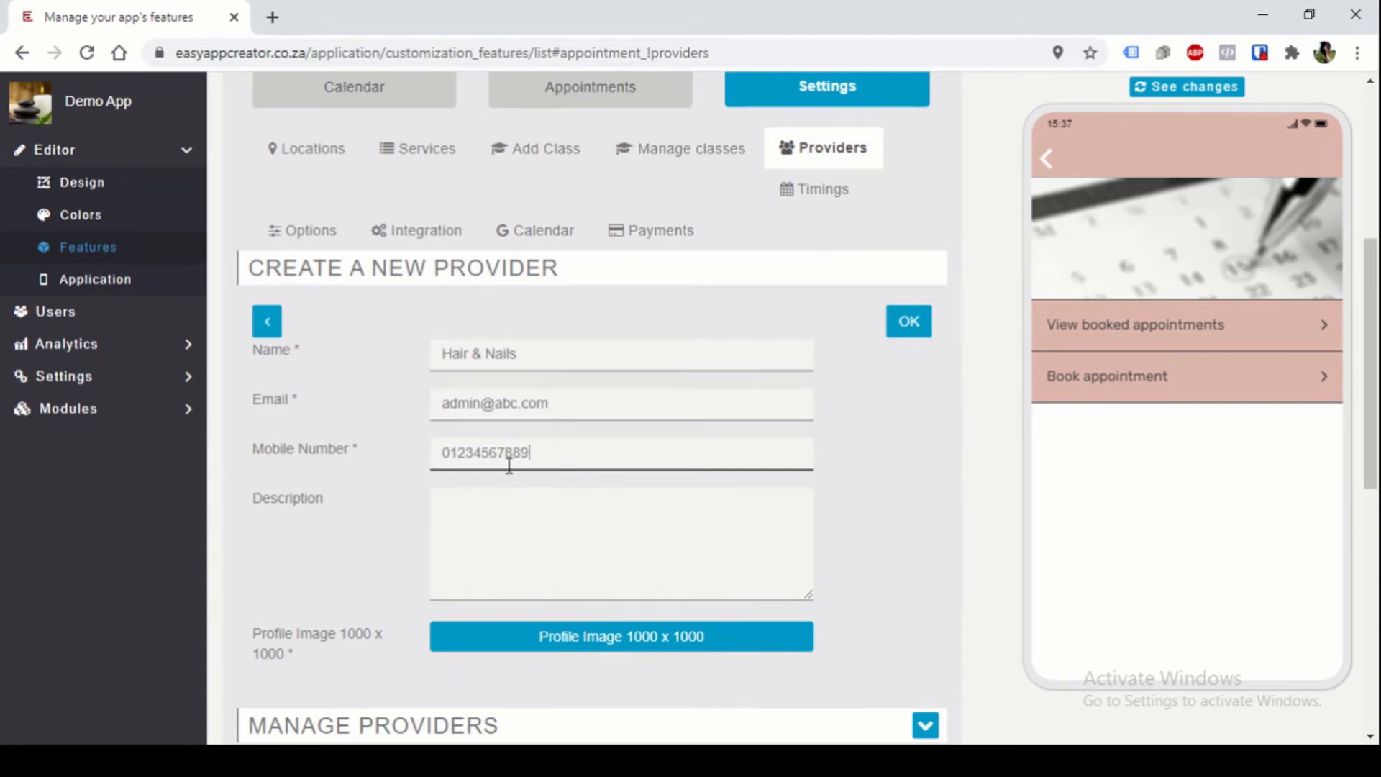
type("9")
left_click(500, 510)
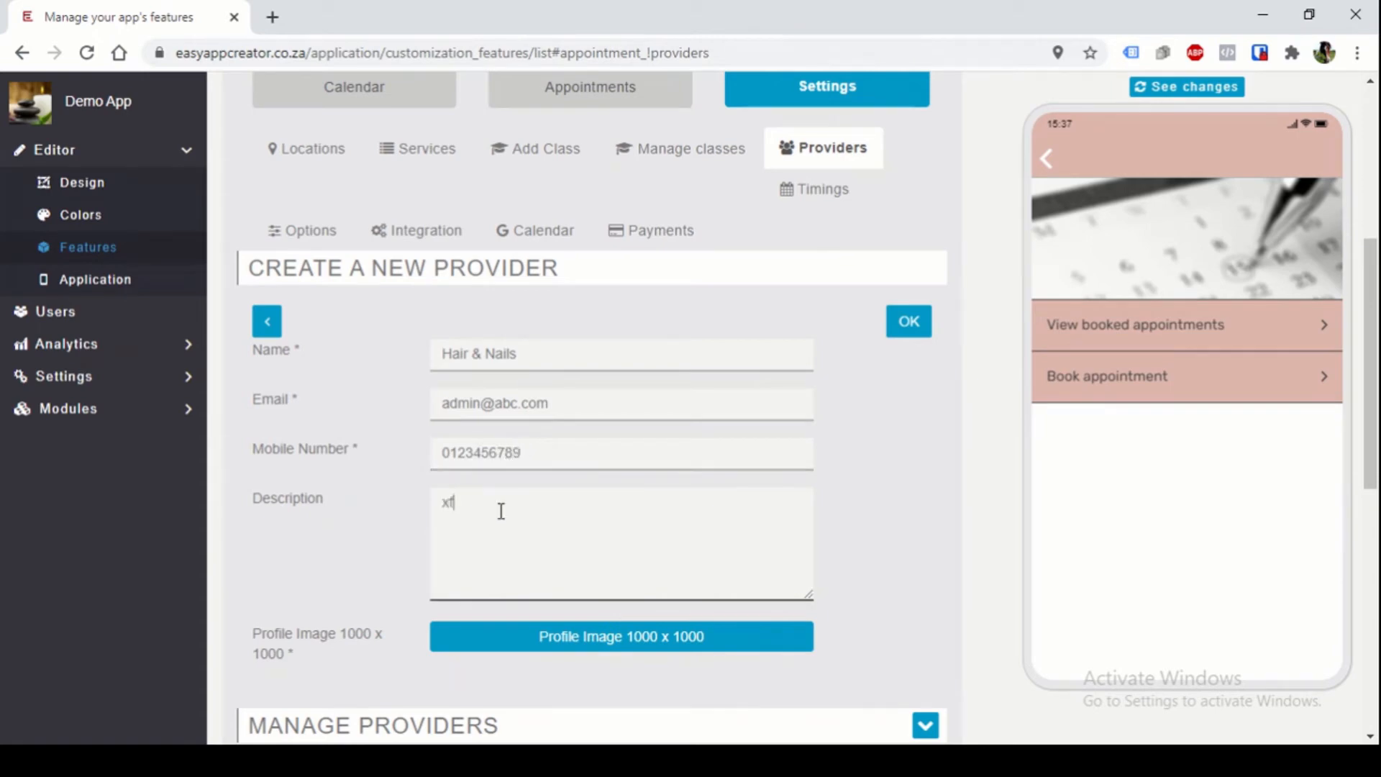
type("xfyjzruj")
scroll(503, 514, "down", 2)
- Upload a profile photo and create the Hair & Nails provider
left_click(594, 445)
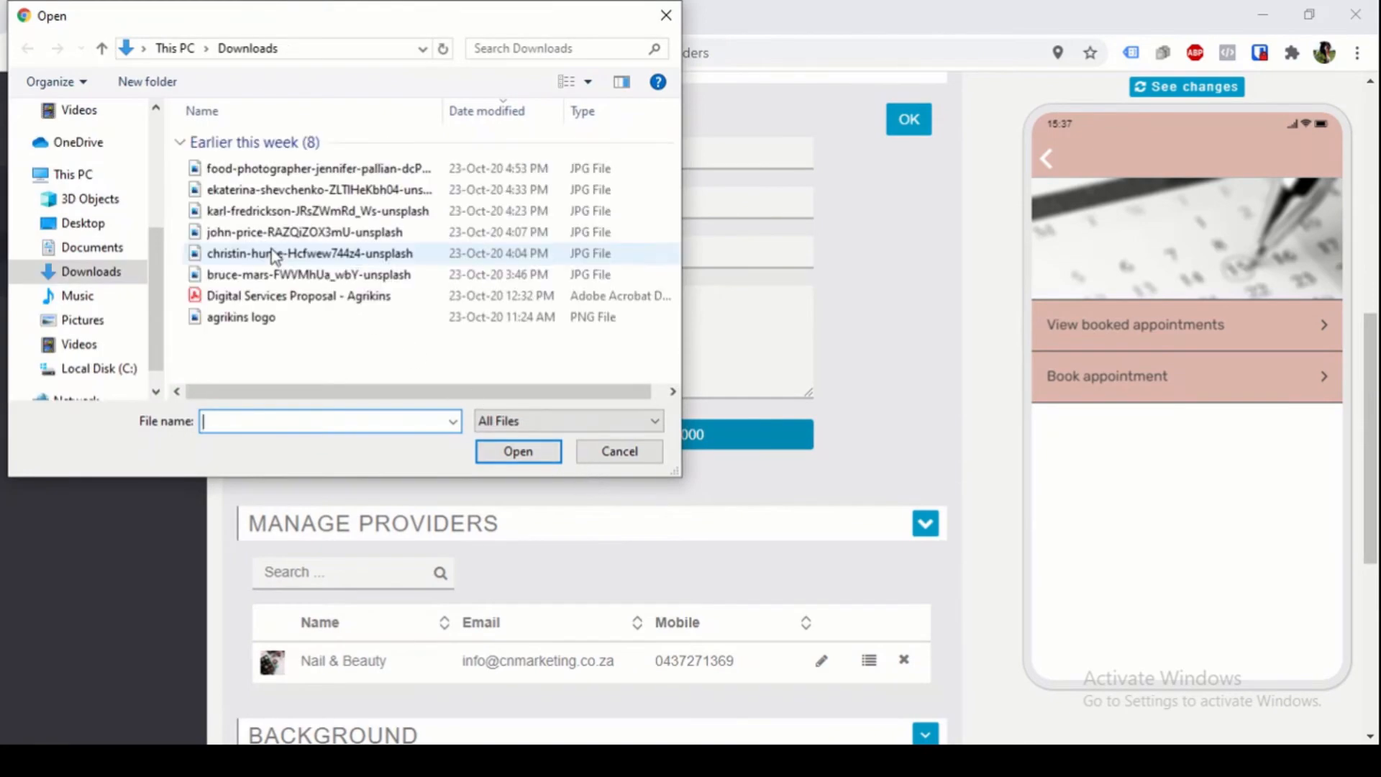
double_click(274, 256)
left_click(909, 118)
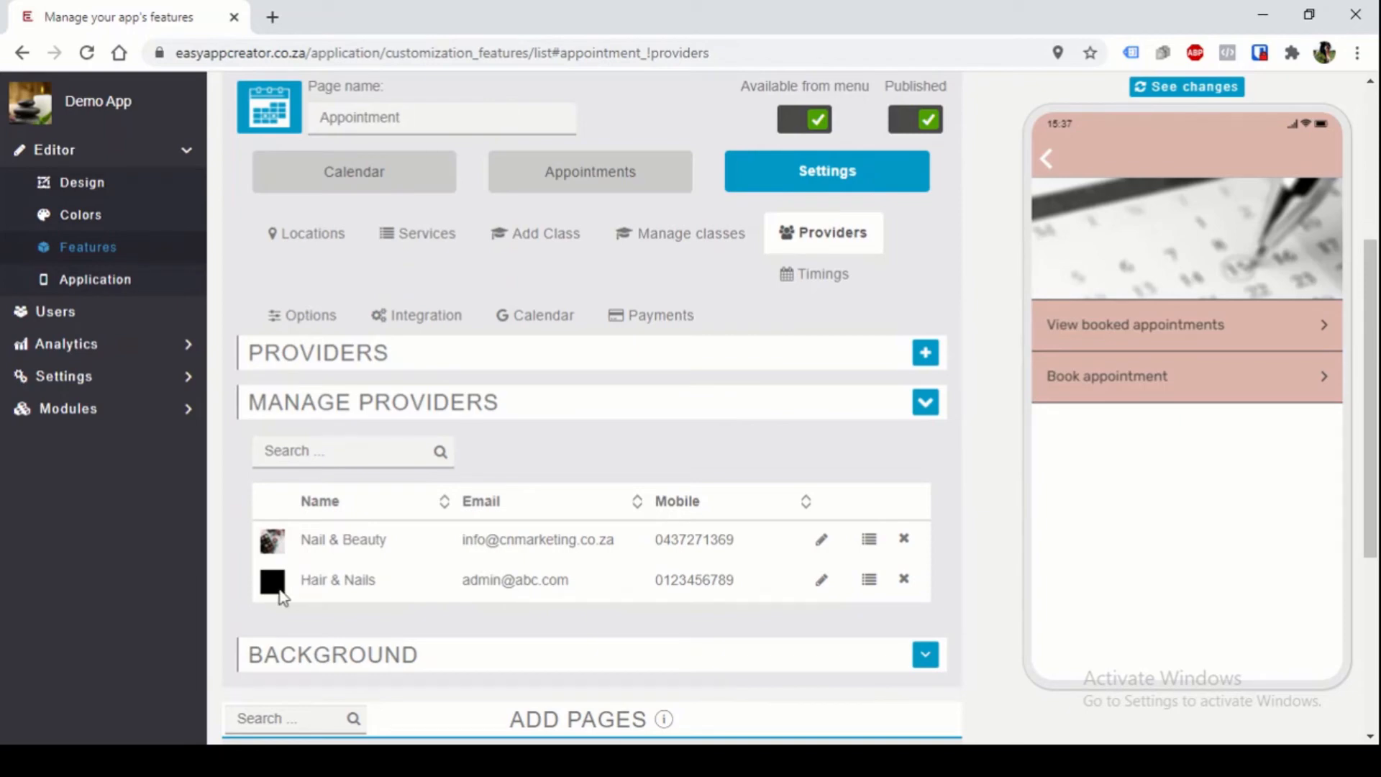
- Set Nail & Beauty's Philadelphia hours with Saturday off and save the timings with day breaks
left_click(818, 276)
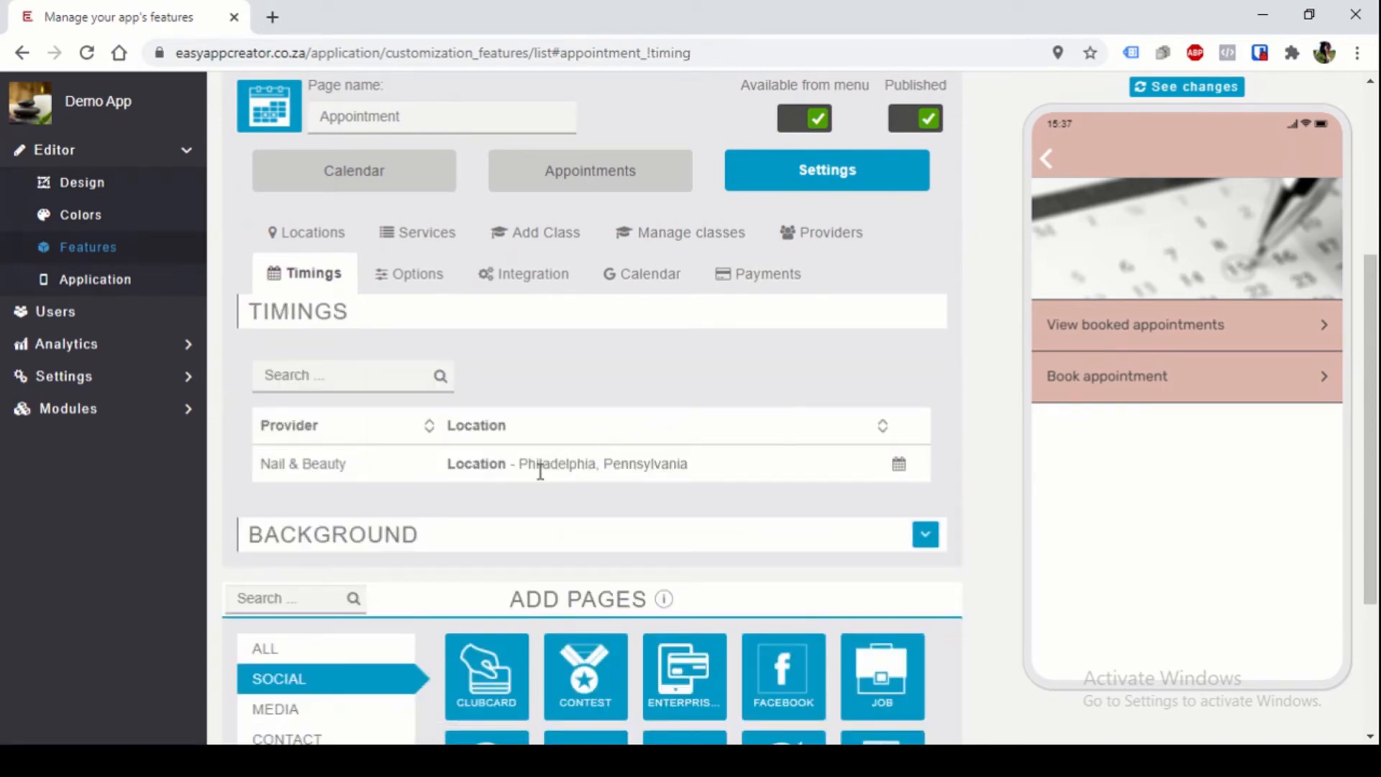
left_click(899, 464)
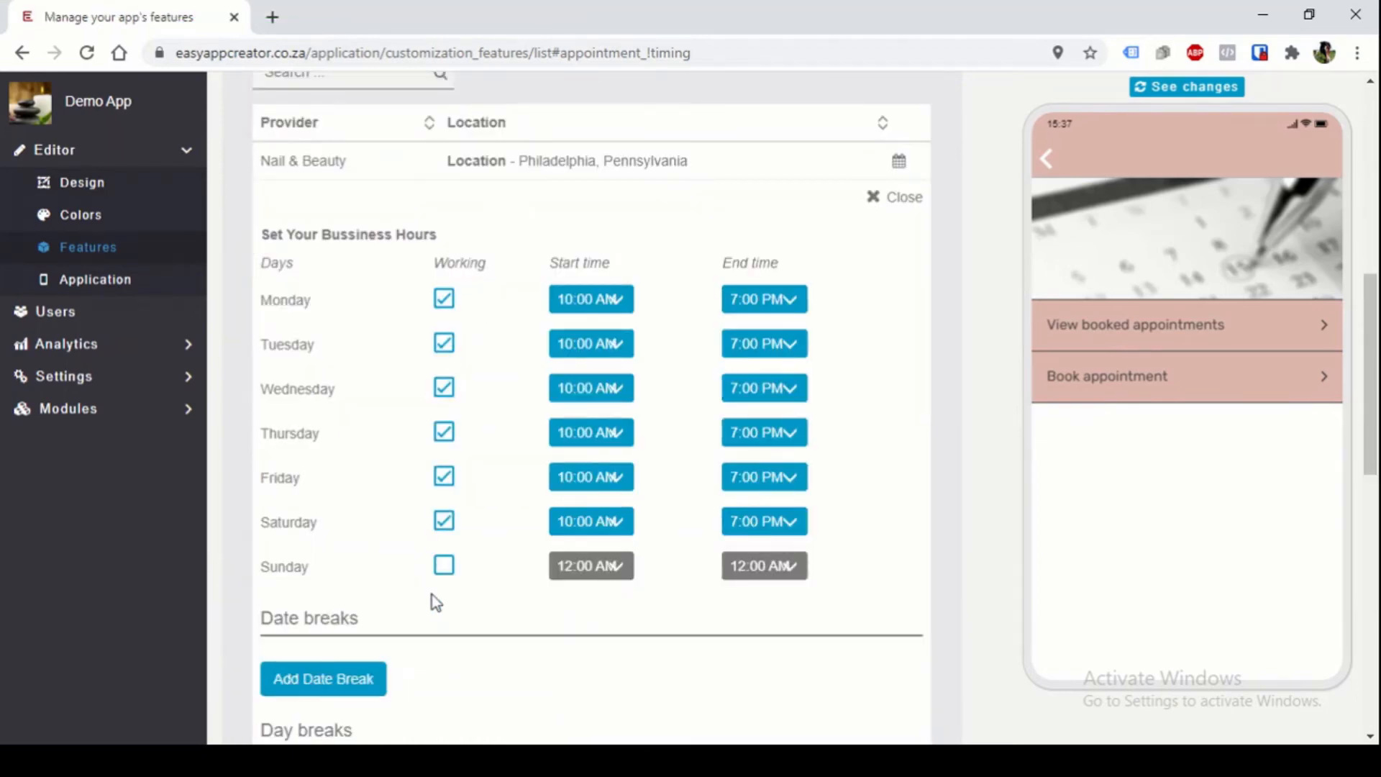
left_click(443, 522)
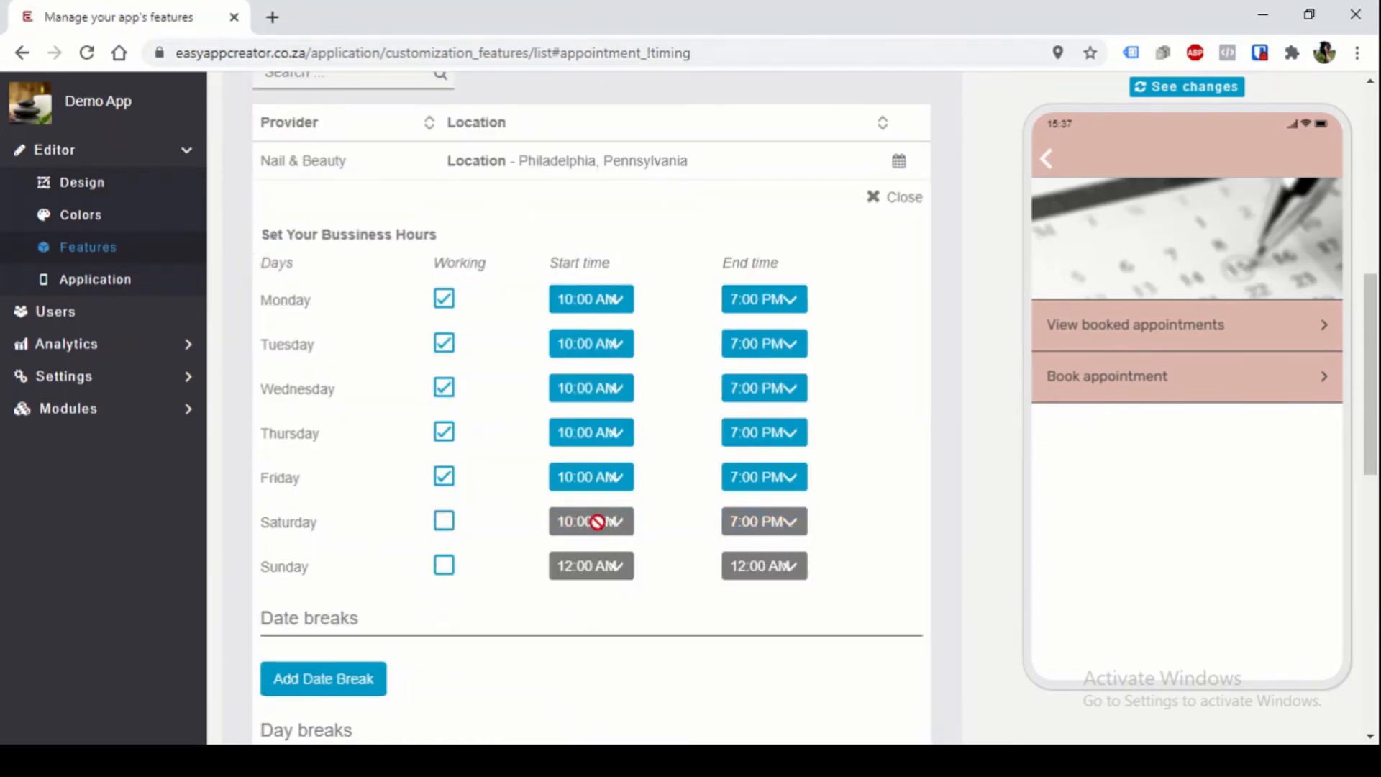
scroll(599, 523, "down", 2)
scroll(539, 517, "down", 2)
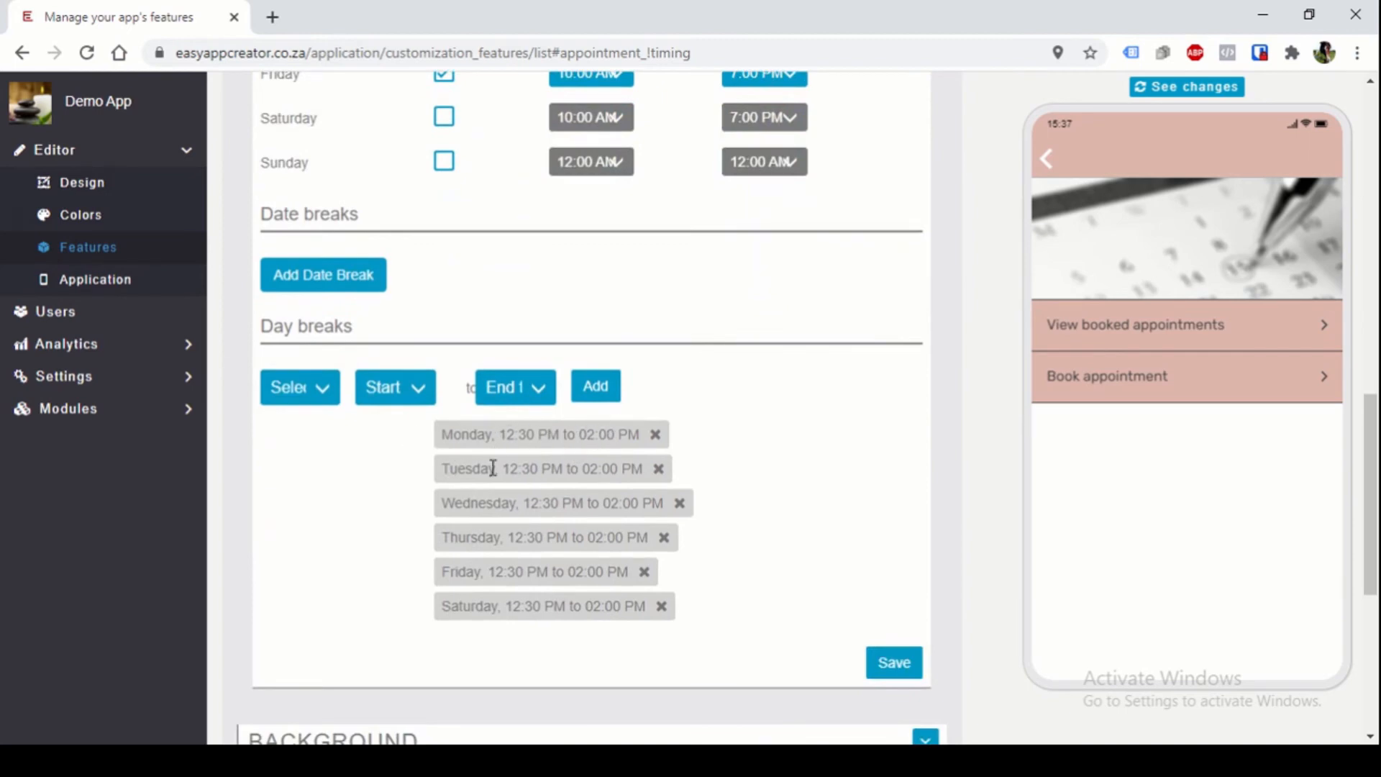
scroll(374, 523, "up", 1)
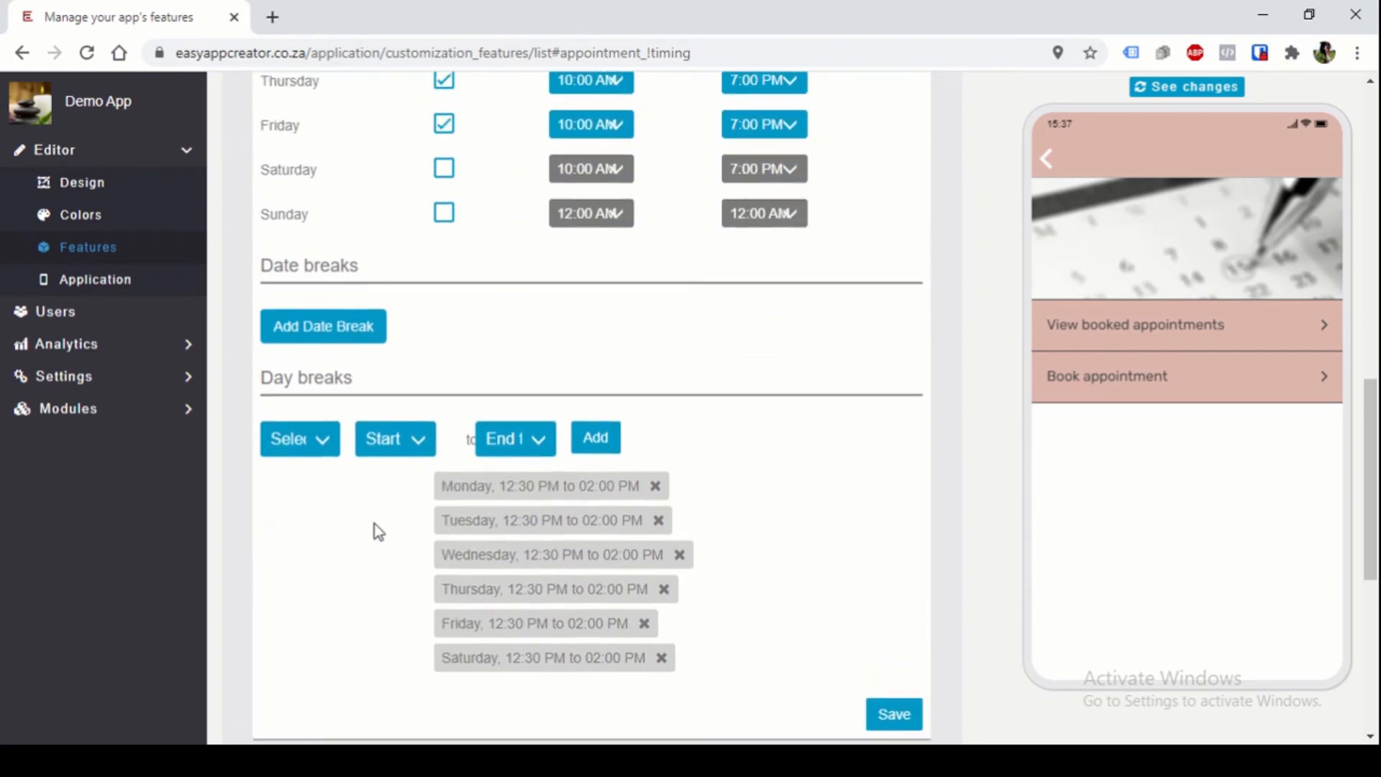
scroll(375, 524, "down", 1)
left_click(894, 663)
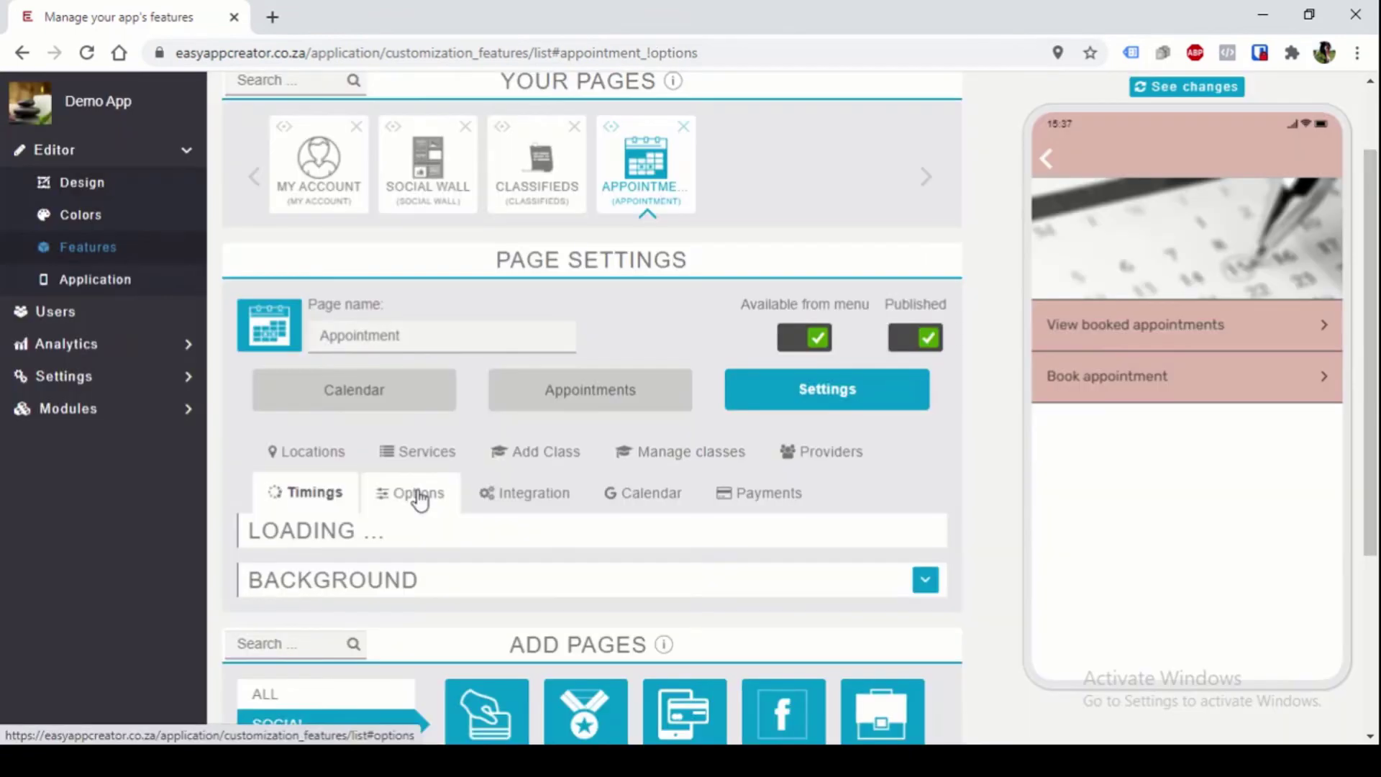
- Enable confirmation emails for provider and store owner, and reminder emails for clients
left_click(420, 493)
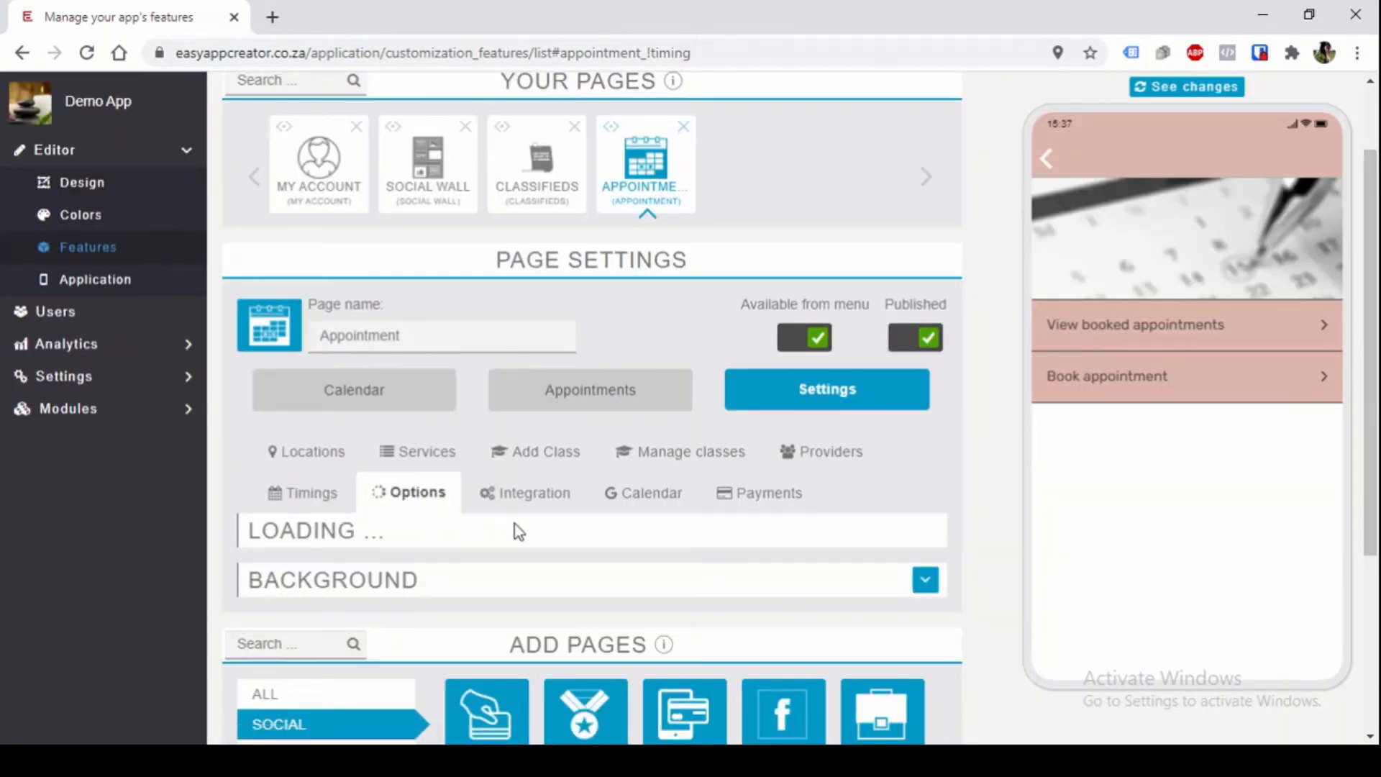
scroll(518, 523, "down", 1)
scroll(518, 524, "down", 1)
scroll(519, 526, "down", 1)
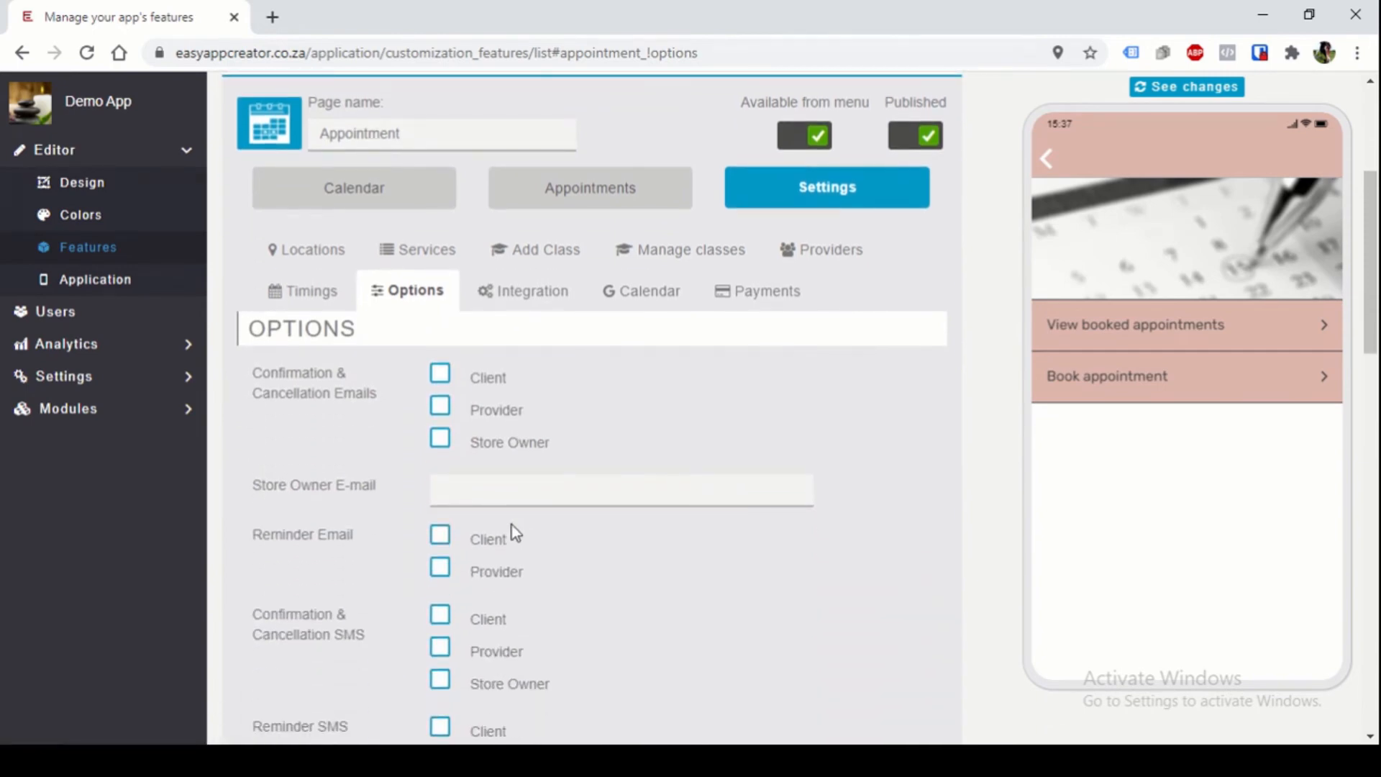
left_click(440, 410)
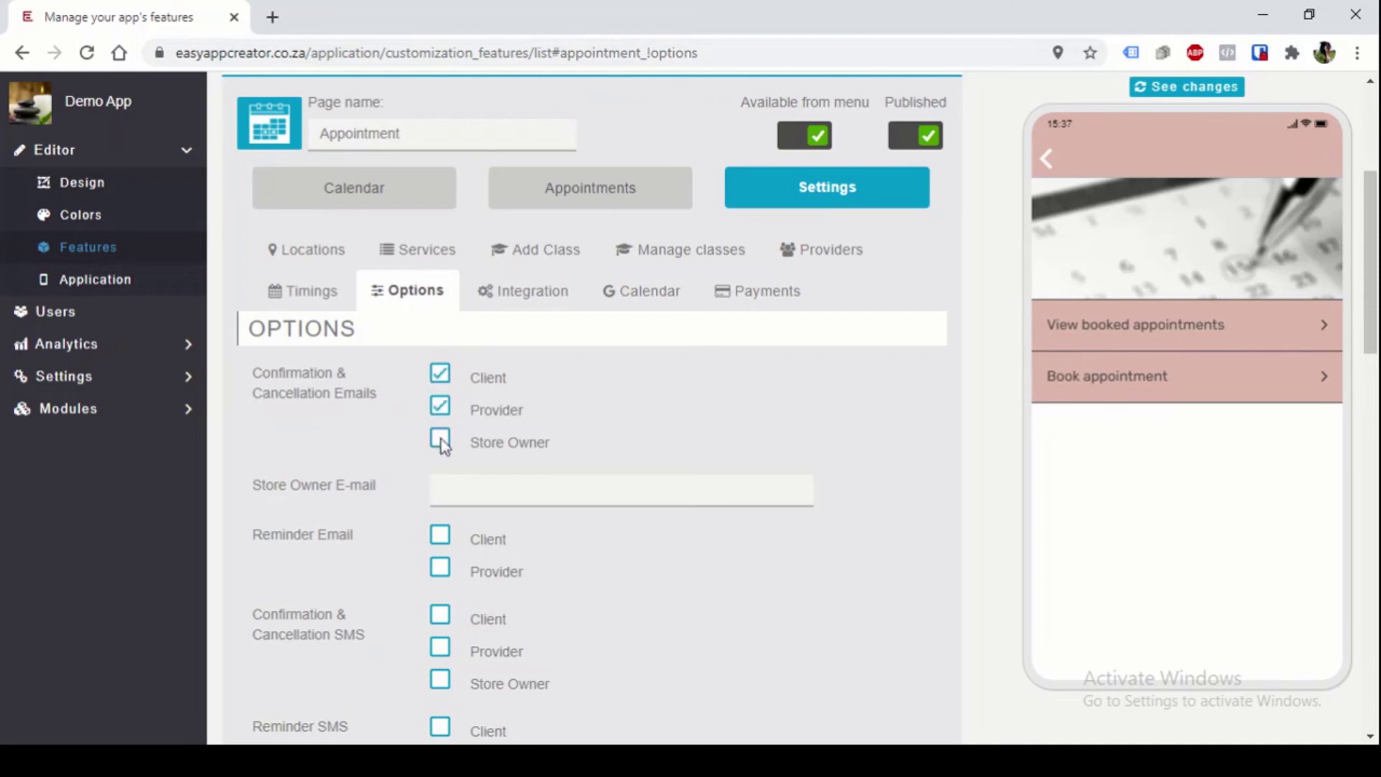
left_click(461, 480)
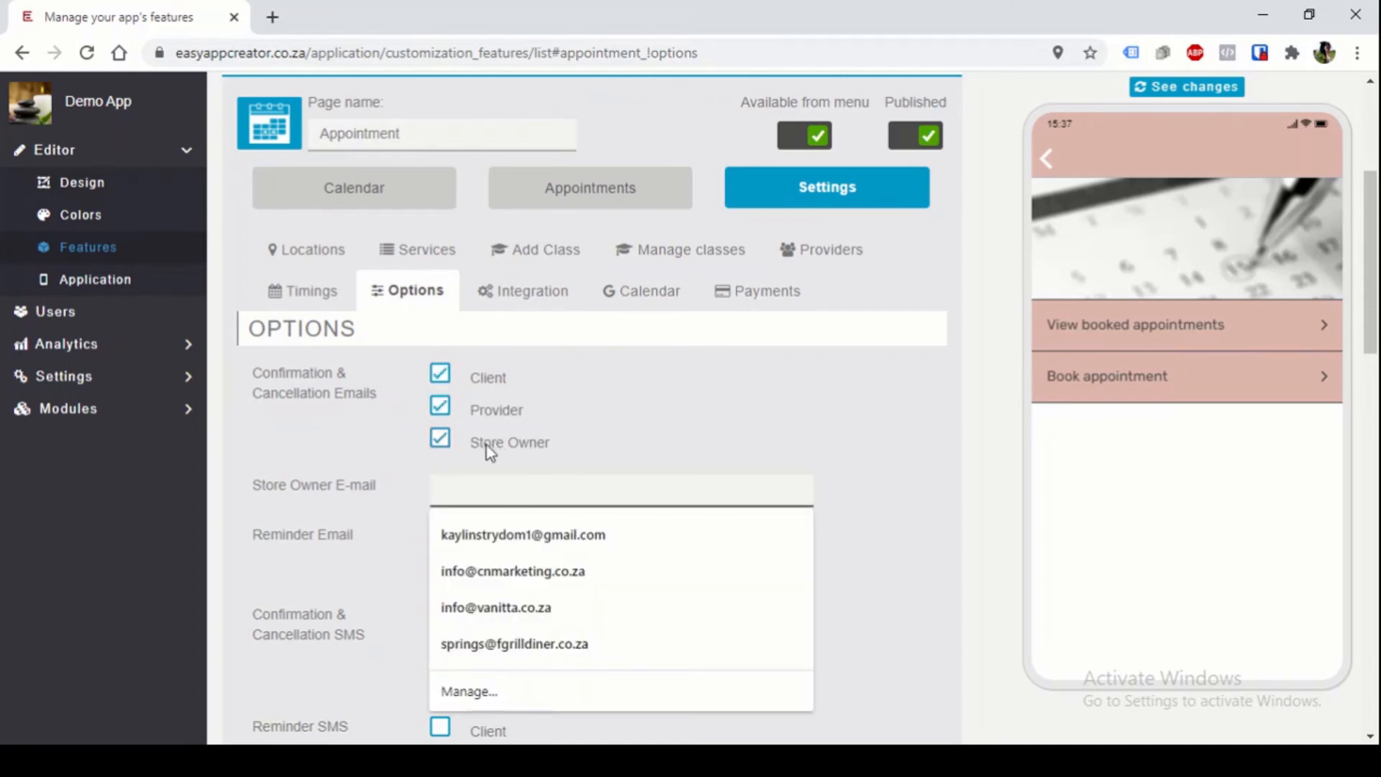
left_click(604, 422)
scroll(603, 422, "down", 1)
scroll(603, 422, "down", 1)
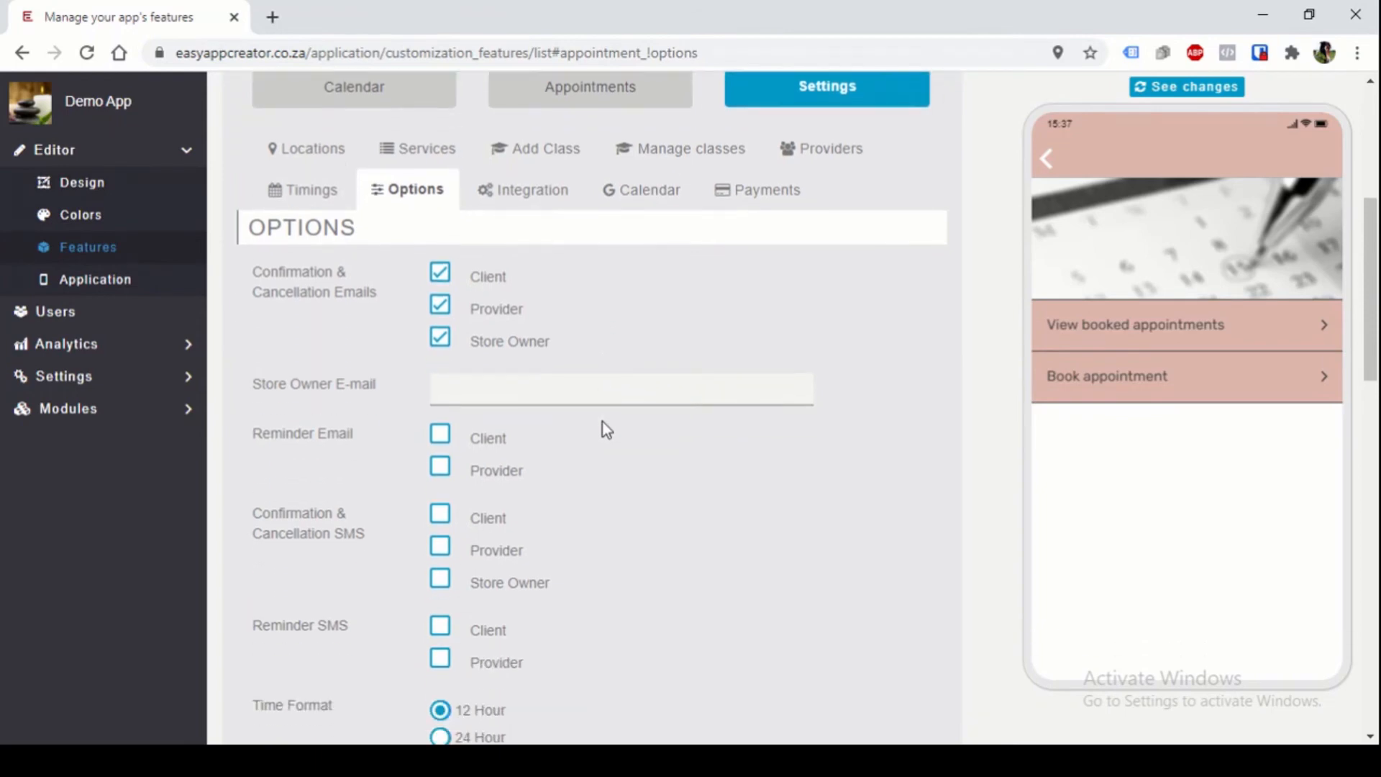
scroll(603, 422, "down", 1)
scroll(603, 422, "down", 1)
left_click(439, 336)
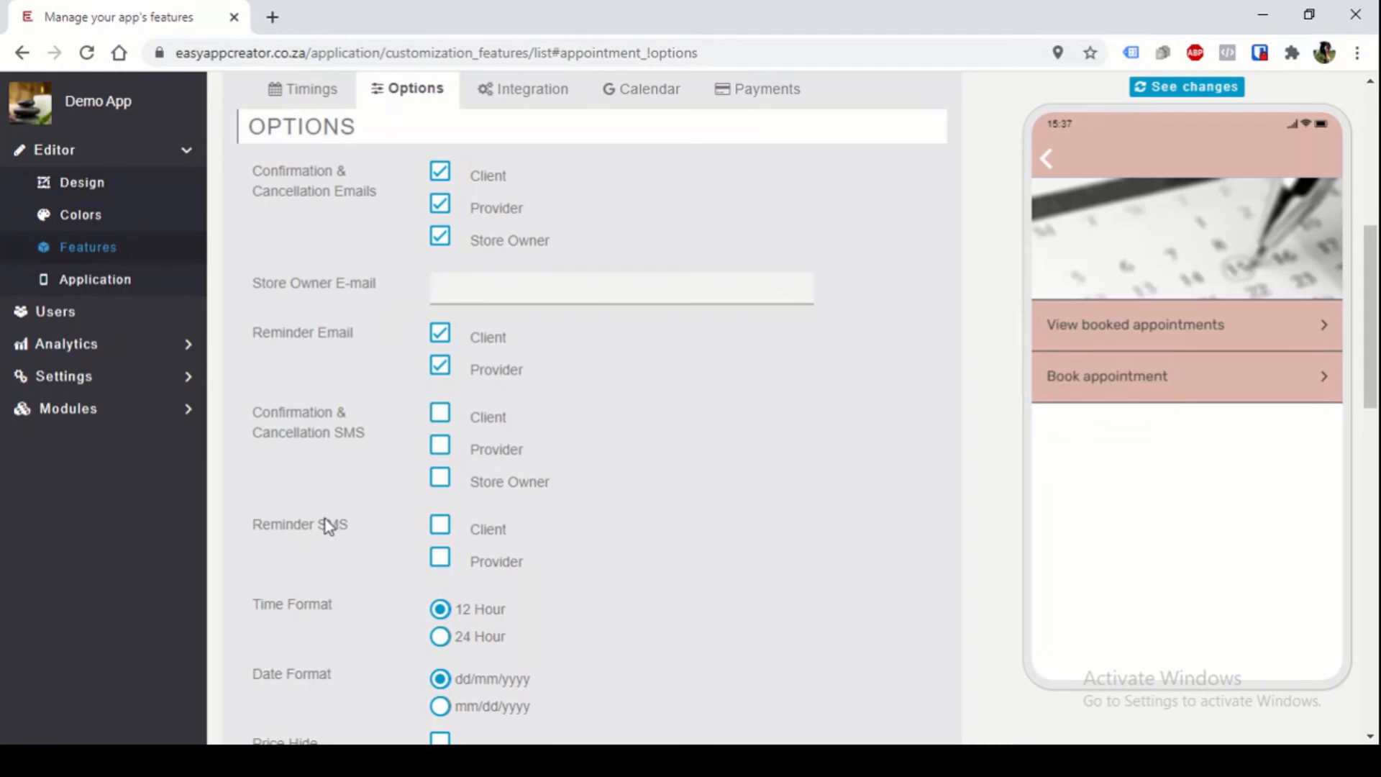
scroll(443, 529, "down", 1)
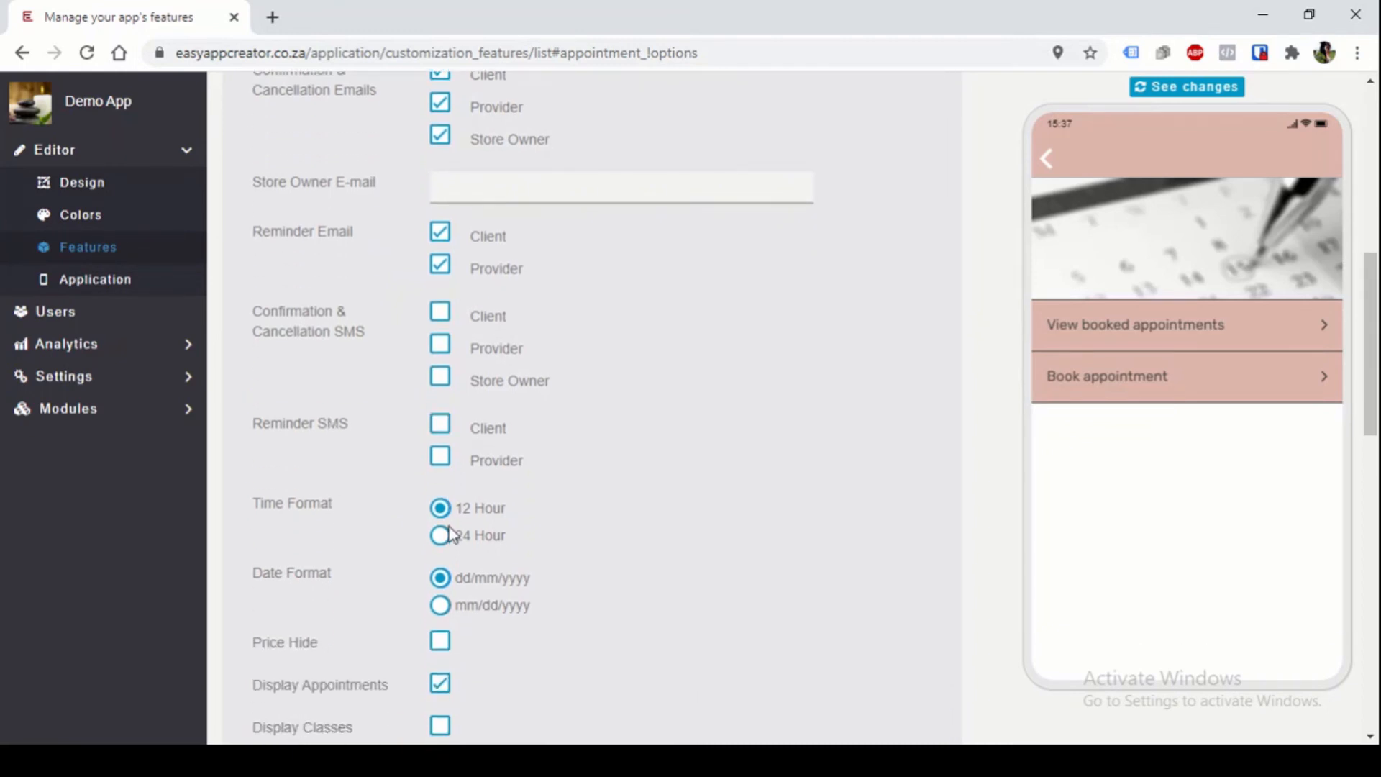
- Use 24-hour times and mm/dd/yyyy dates, keep prices shown, classes hidden, multi-bookings off
left_click(441, 535)
scroll(443, 535, "down", 1)
left_click(441, 505)
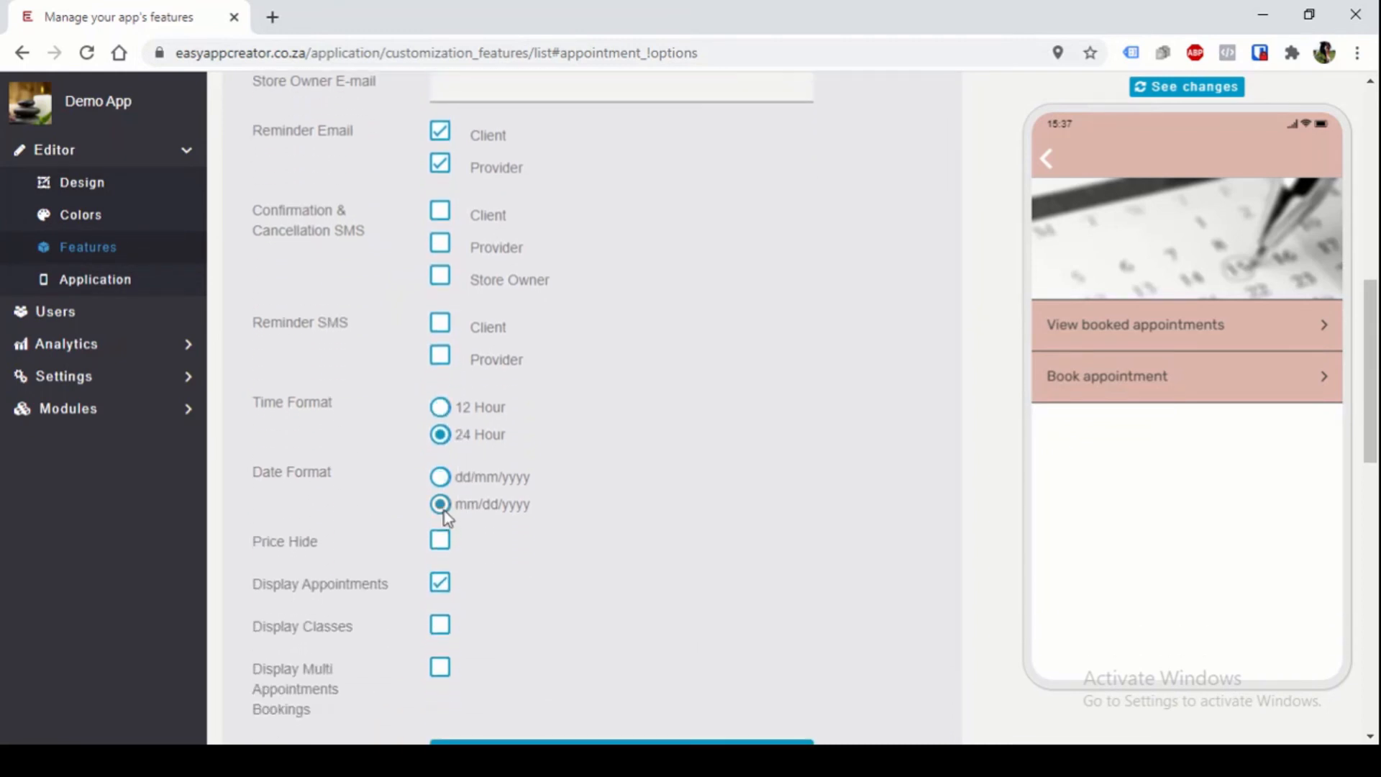
scroll(444, 511, "down", 1)
left_click(441, 439)
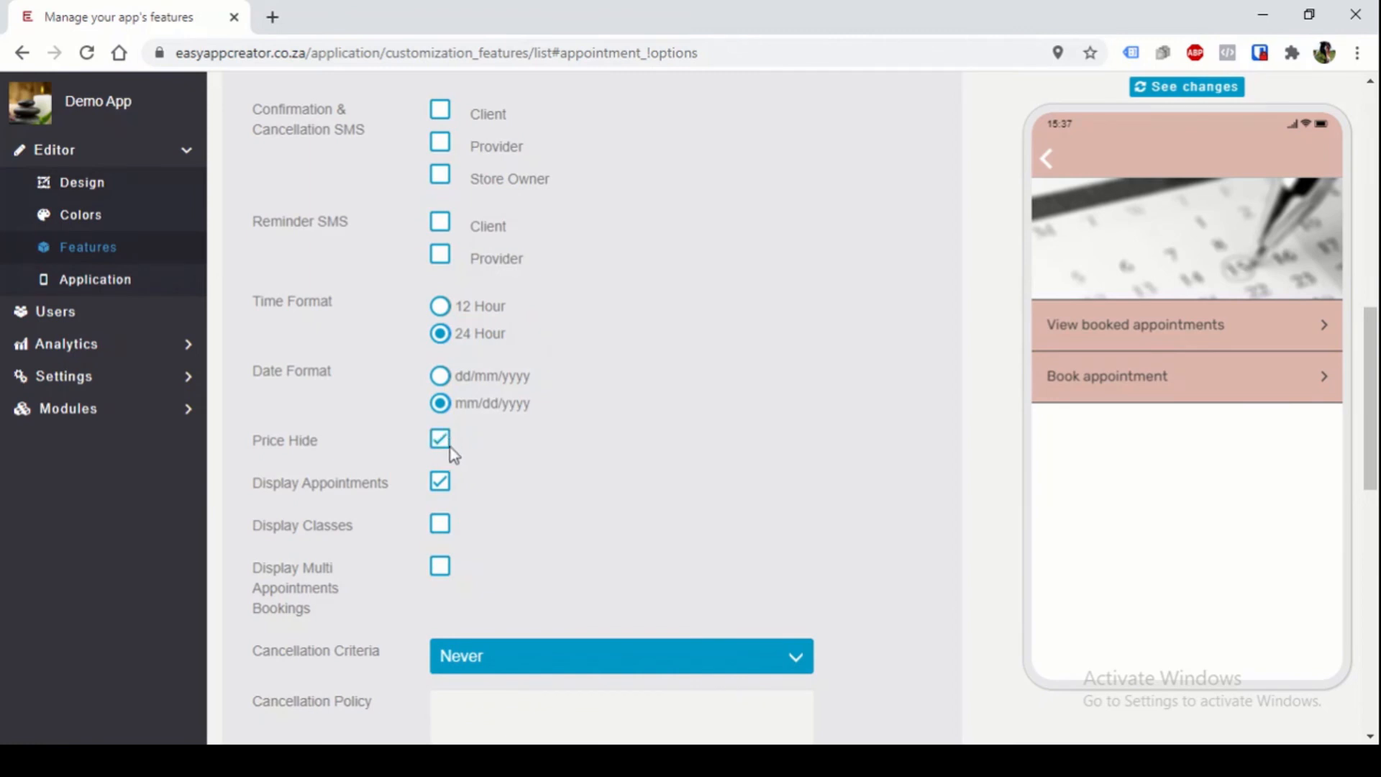
left_click(440, 440)
scroll(484, 498, "down", 1)
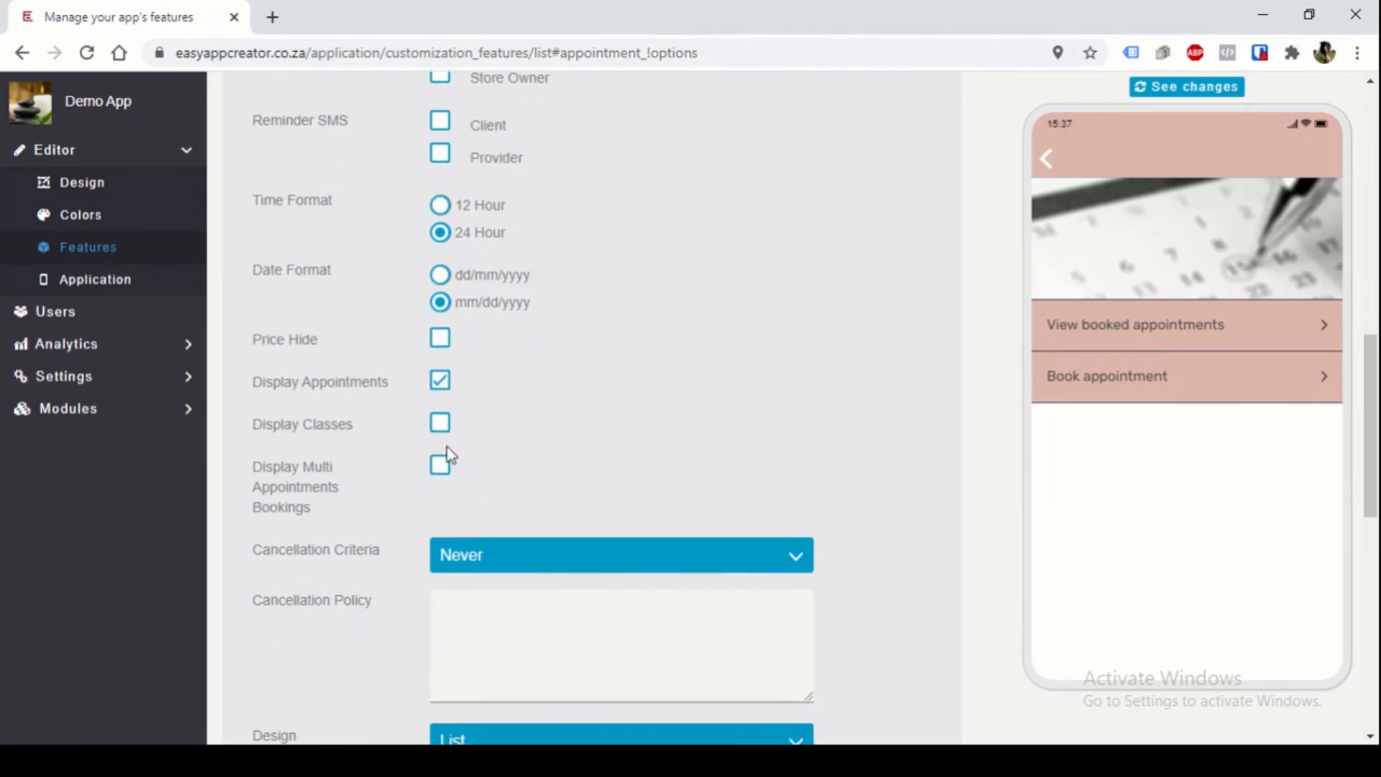
left_click(442, 423)
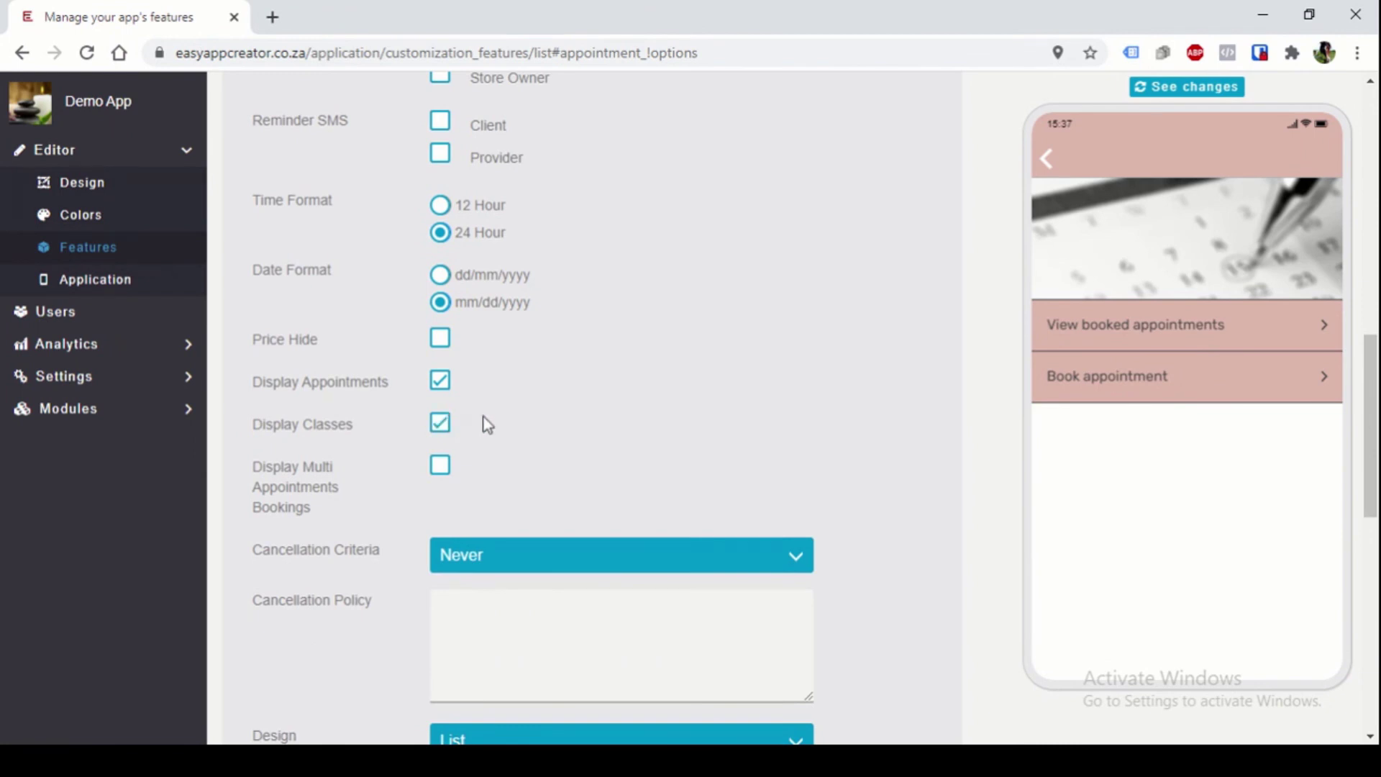
left_click(445, 423)
scroll(537, 433, "down", 1)
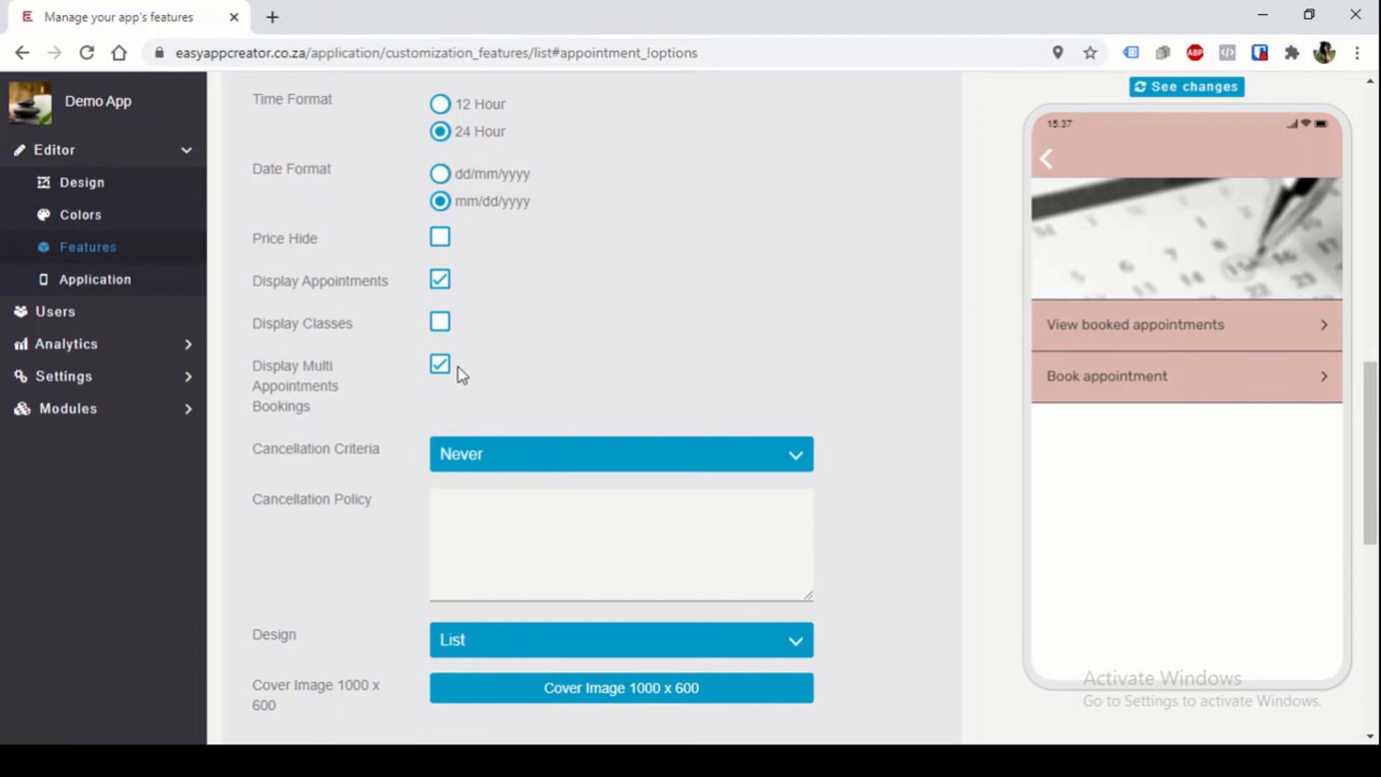
left_click(441, 365)
- Allow cancellation up to 6 hours before the appointment and save the options
left_click(520, 447)
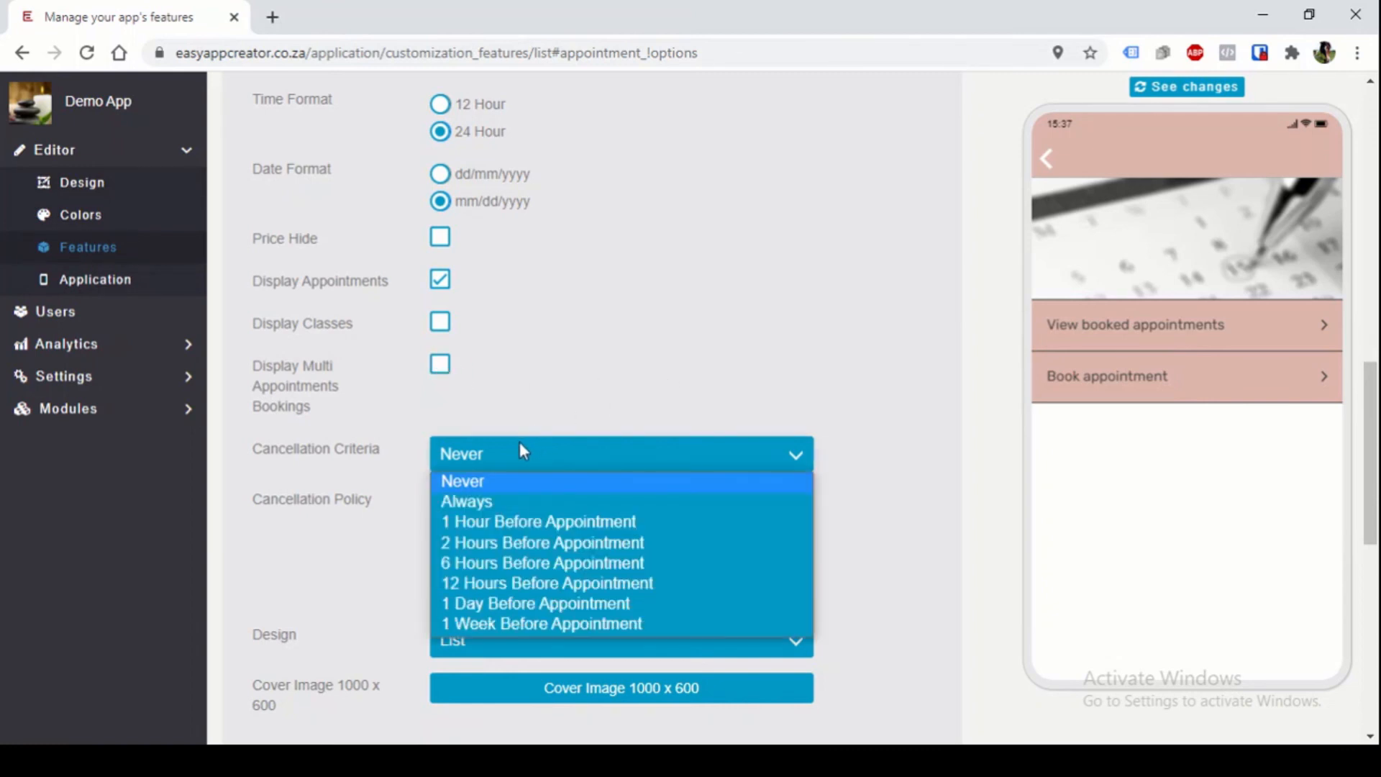
left_click(542, 562)
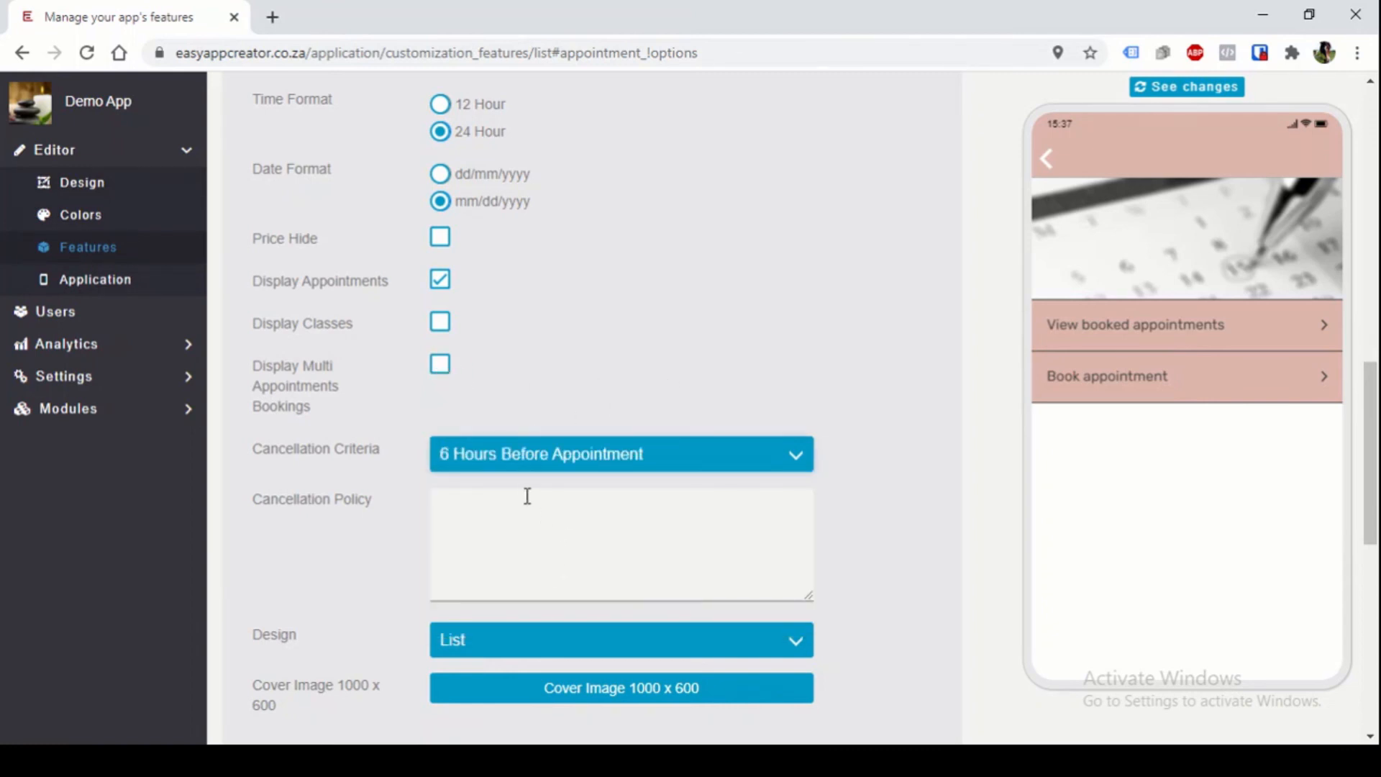
left_click(554, 513)
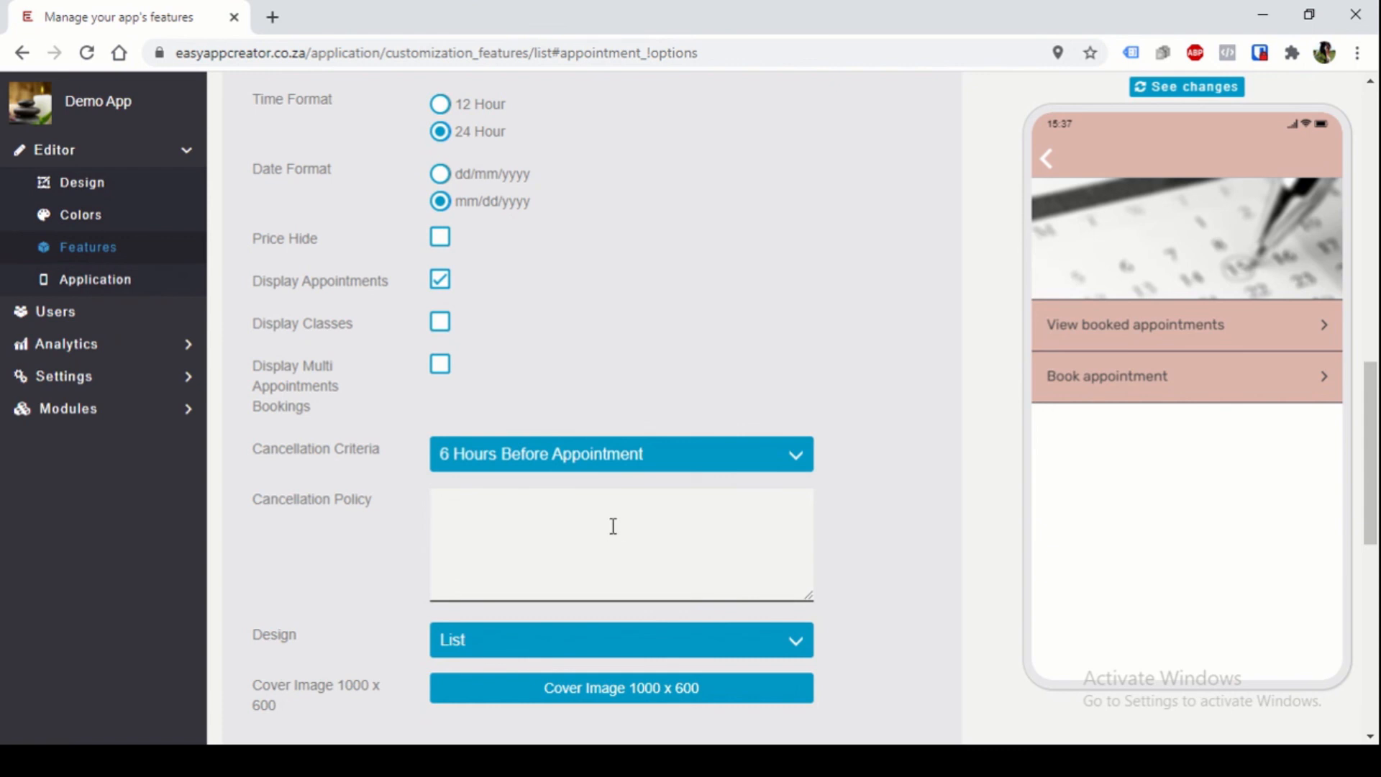
scroll(612, 525, "down", 2)
scroll(612, 526, "down", 1)
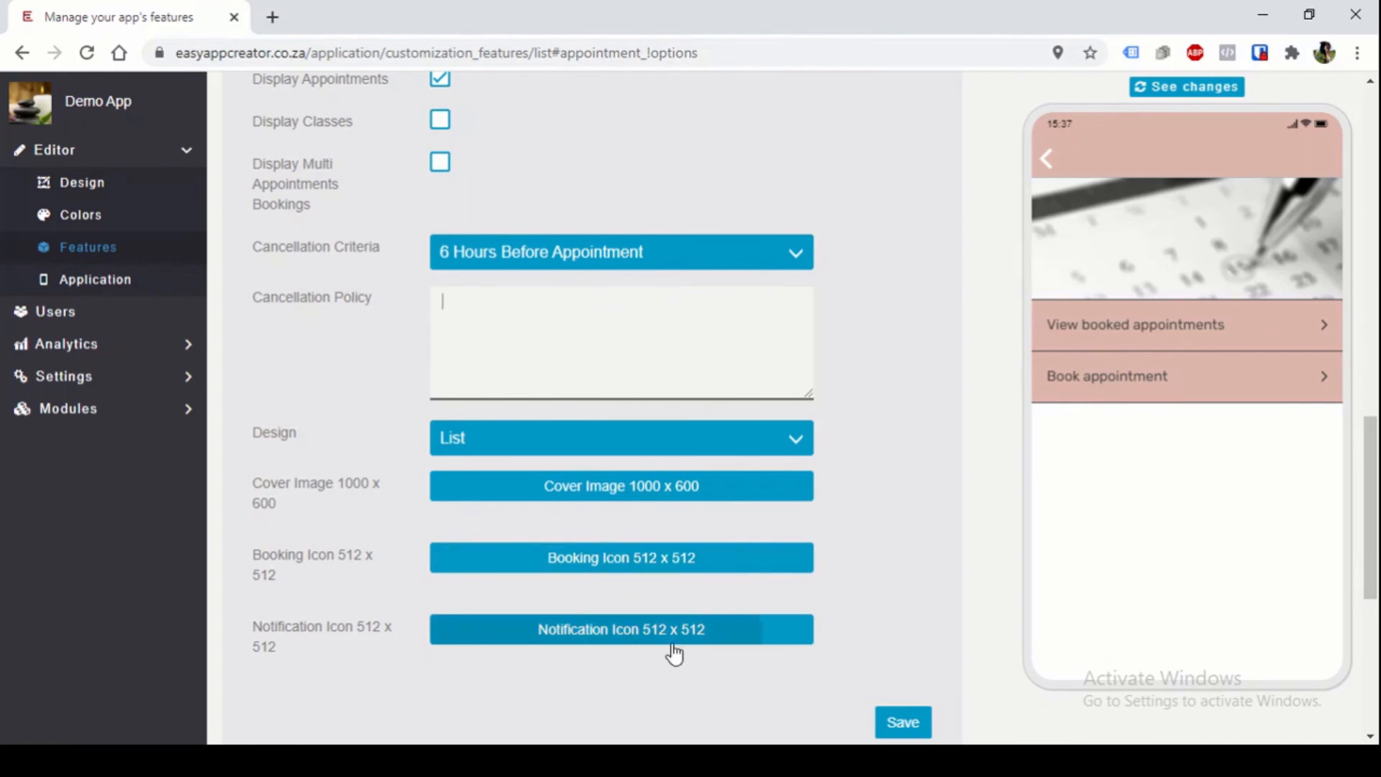
scroll(674, 645, "down", 1)
scroll(675, 646, "down", 1)
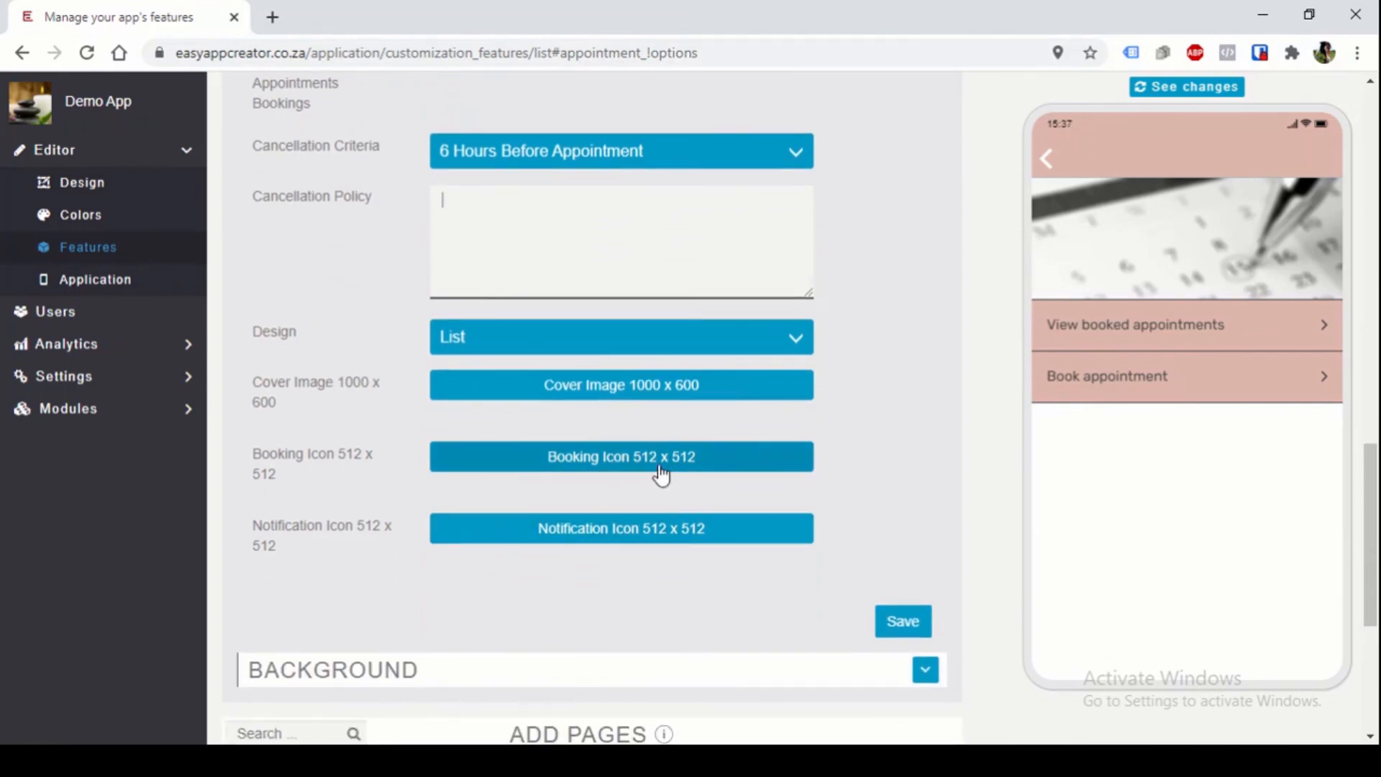
left_click(903, 620)
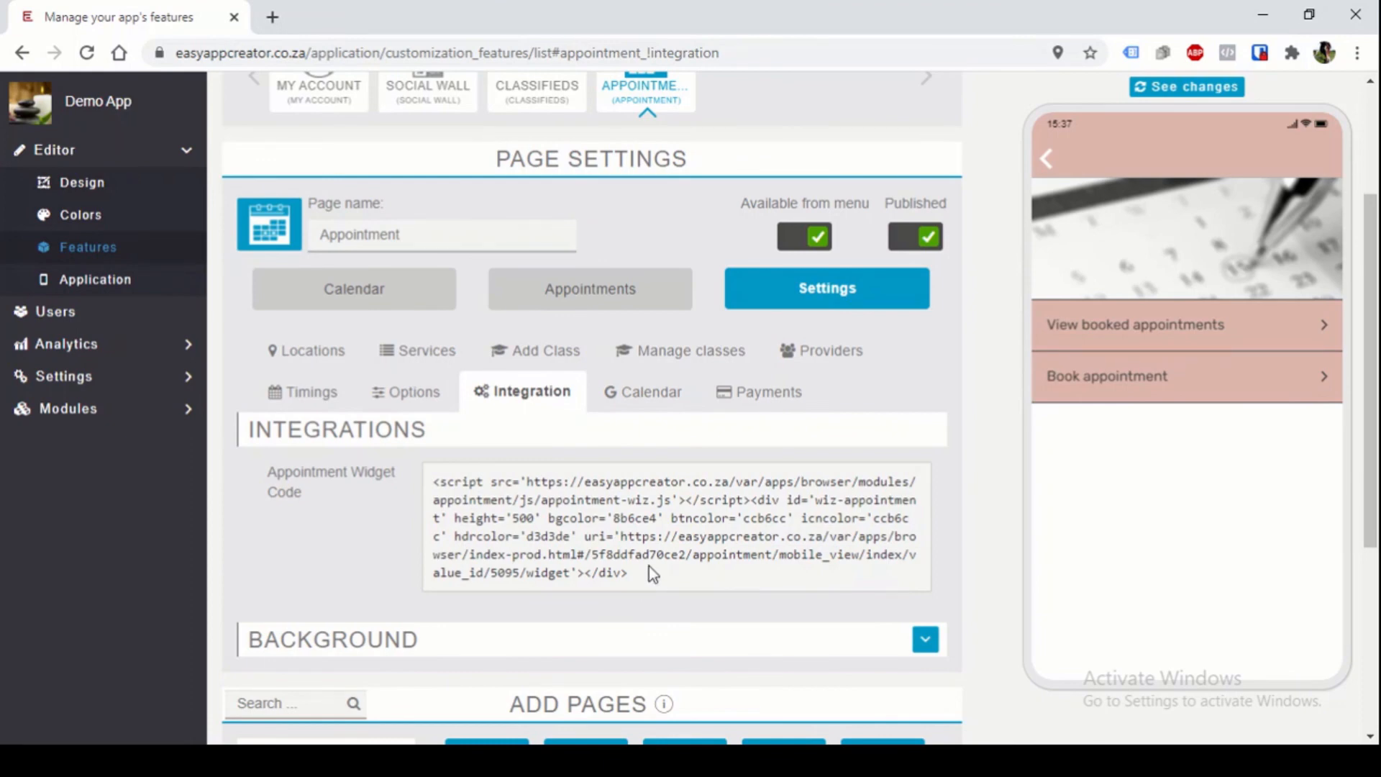
- Show the appointment widget embed code under the Integration settings
left_click(574, 390)
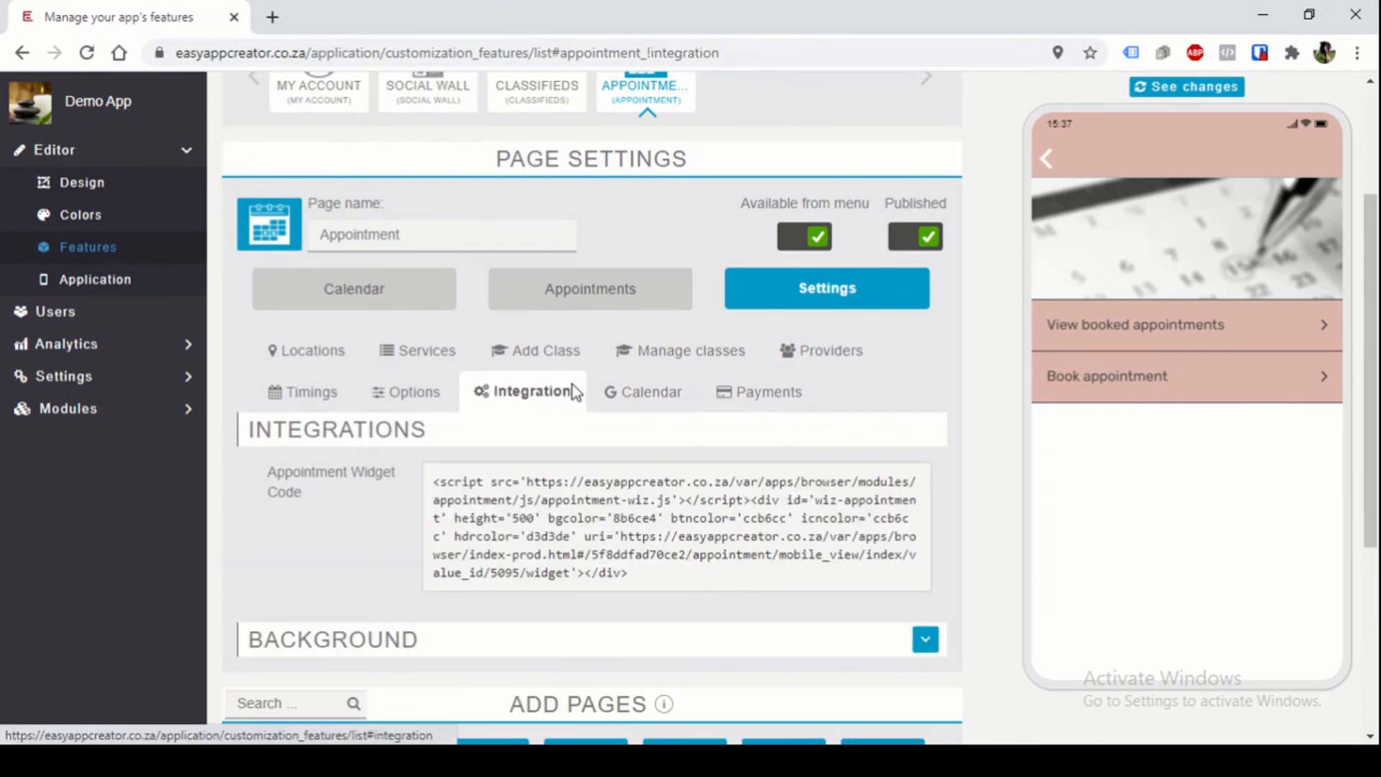